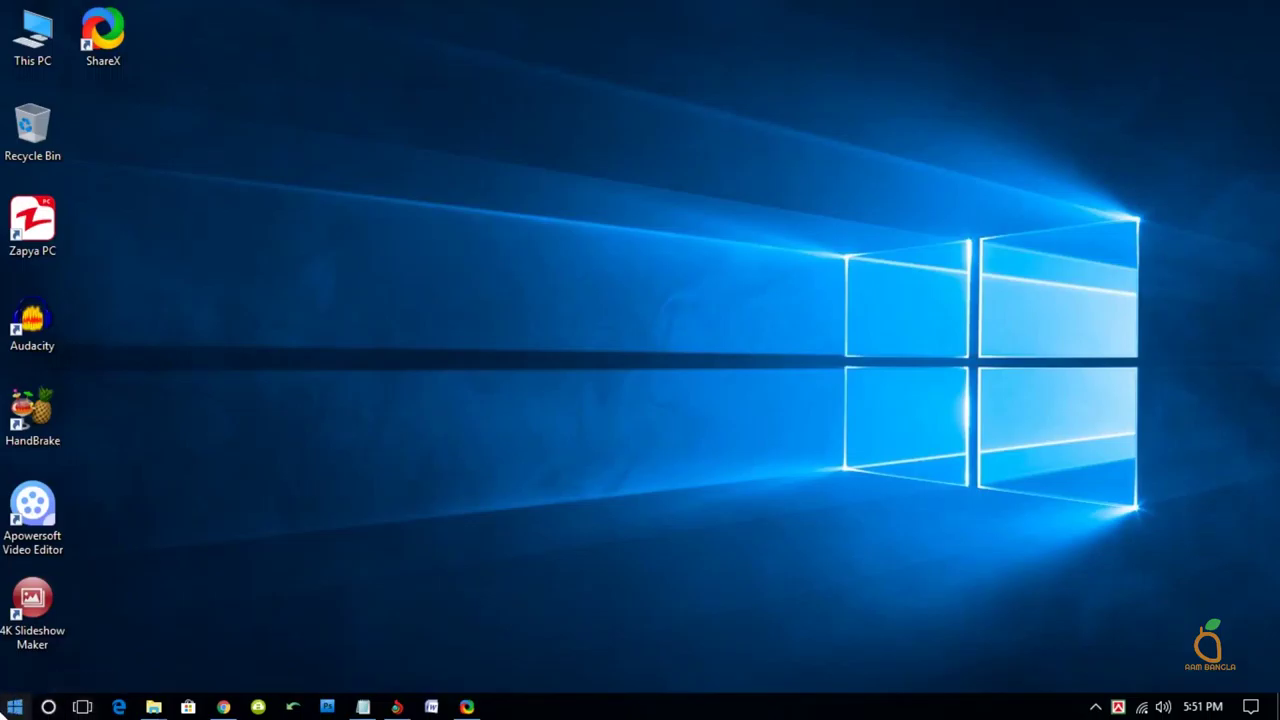
Step: Launch Apowersoft Video Editor and start a new 16:9 widescreen project
double_click(28, 540)
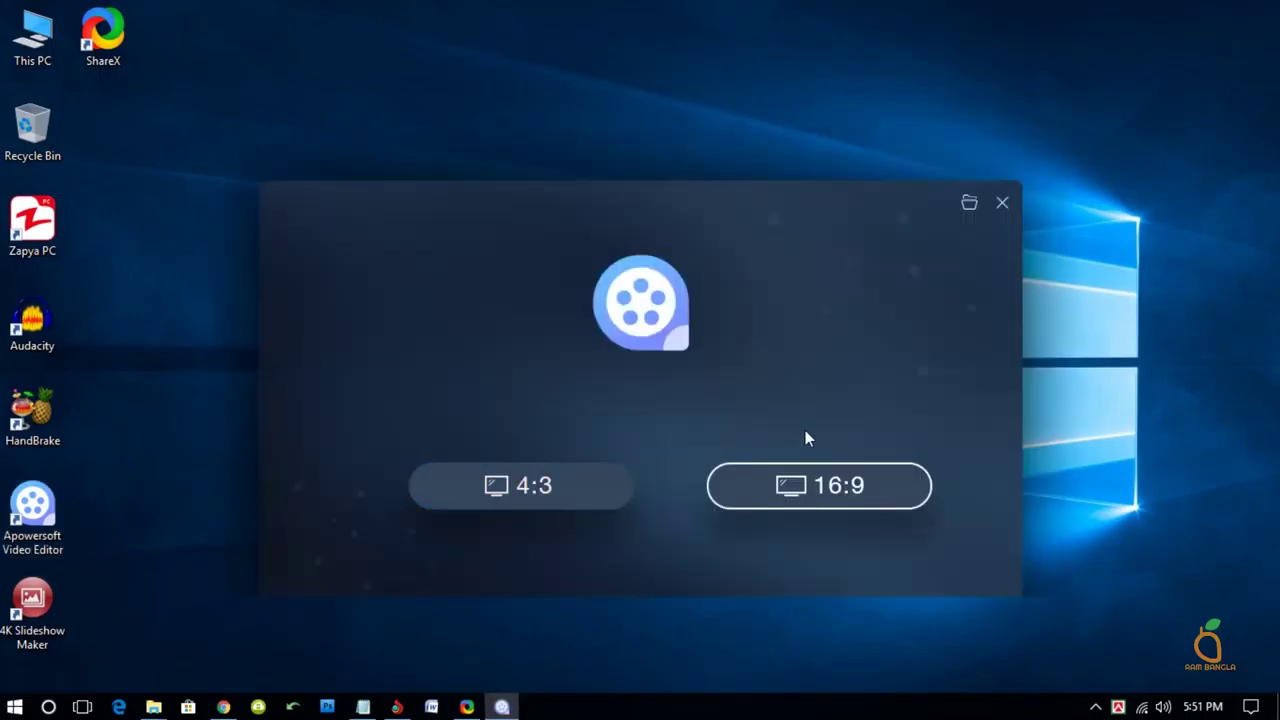
click(808, 505)
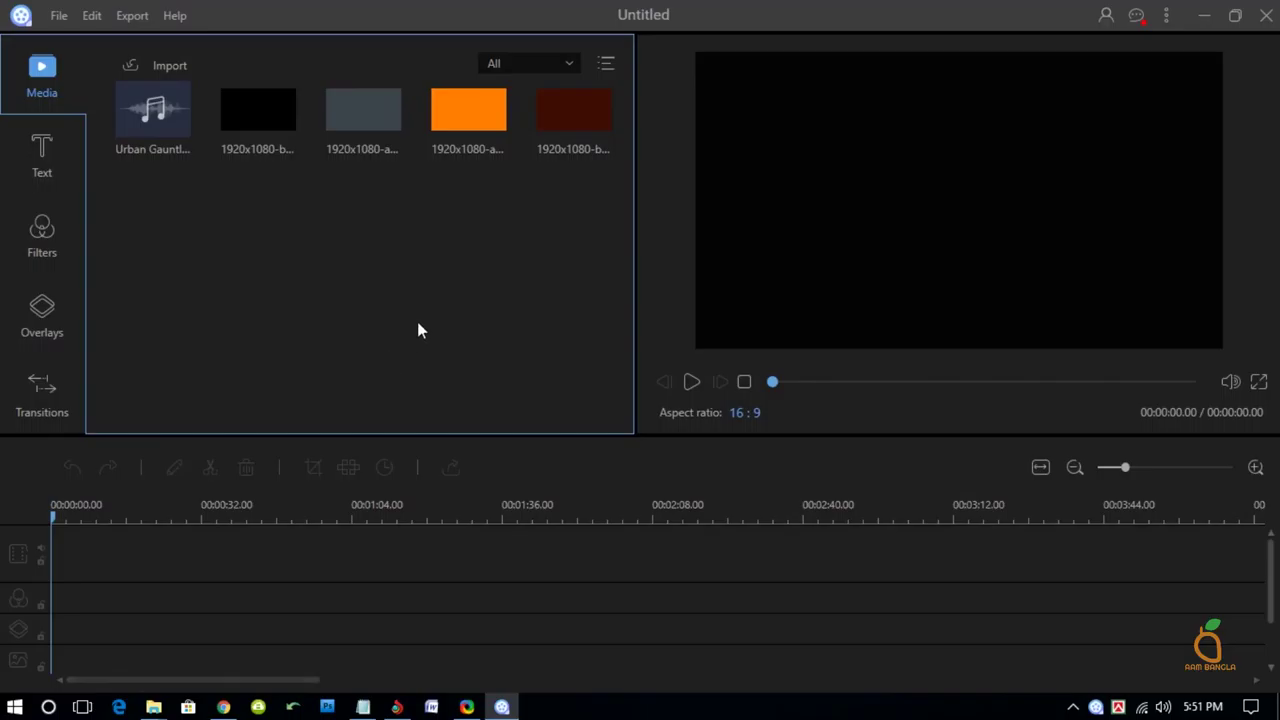
Step: Import the Cars video into the media library
click(166, 67)
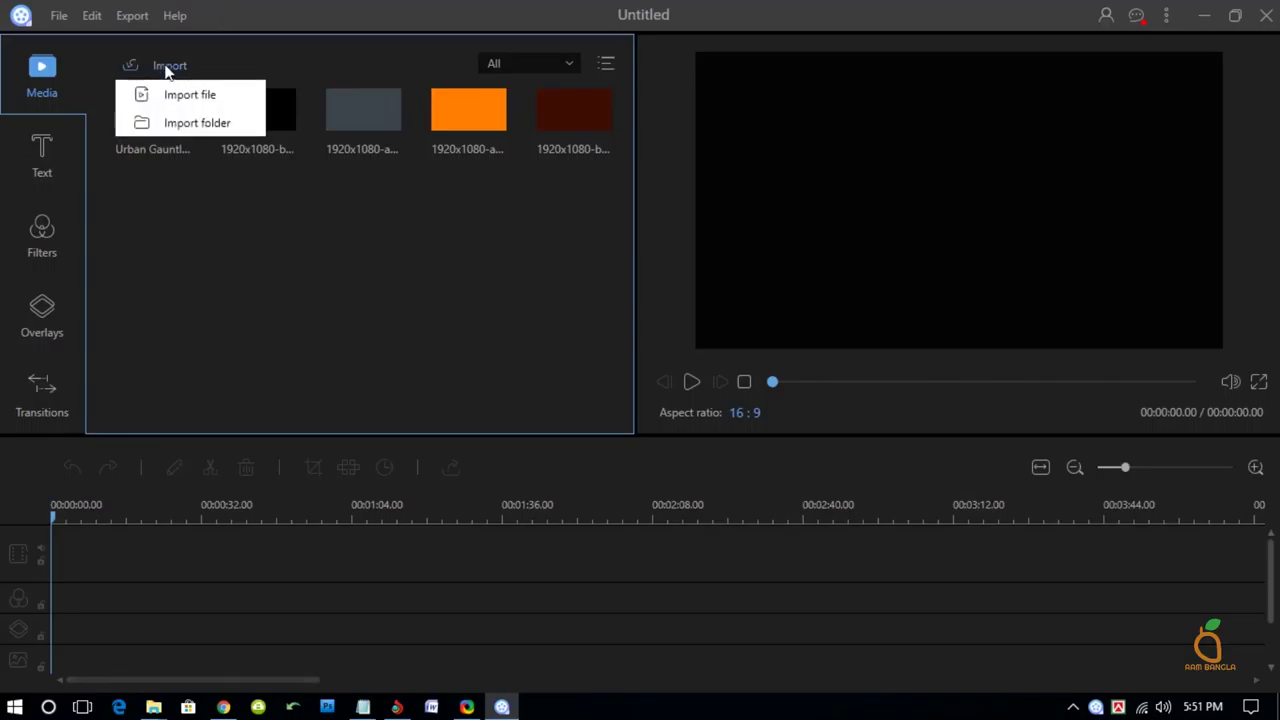
click(196, 103)
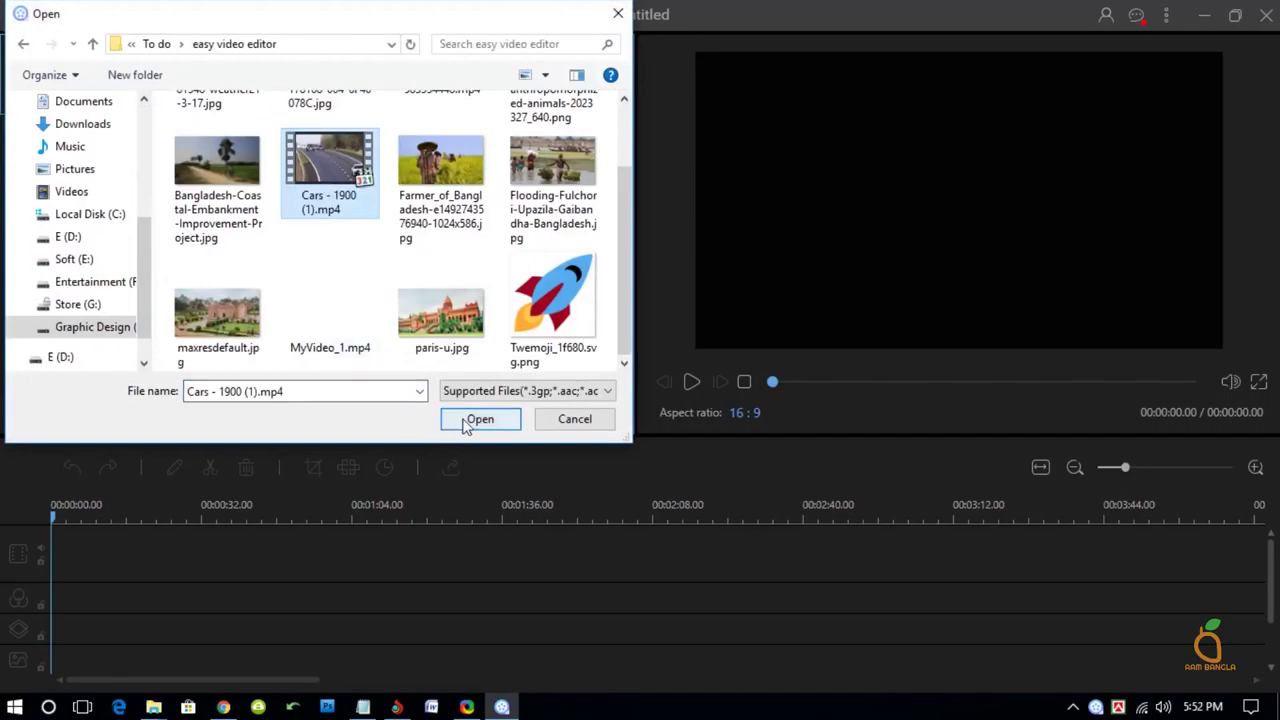
click(481, 419)
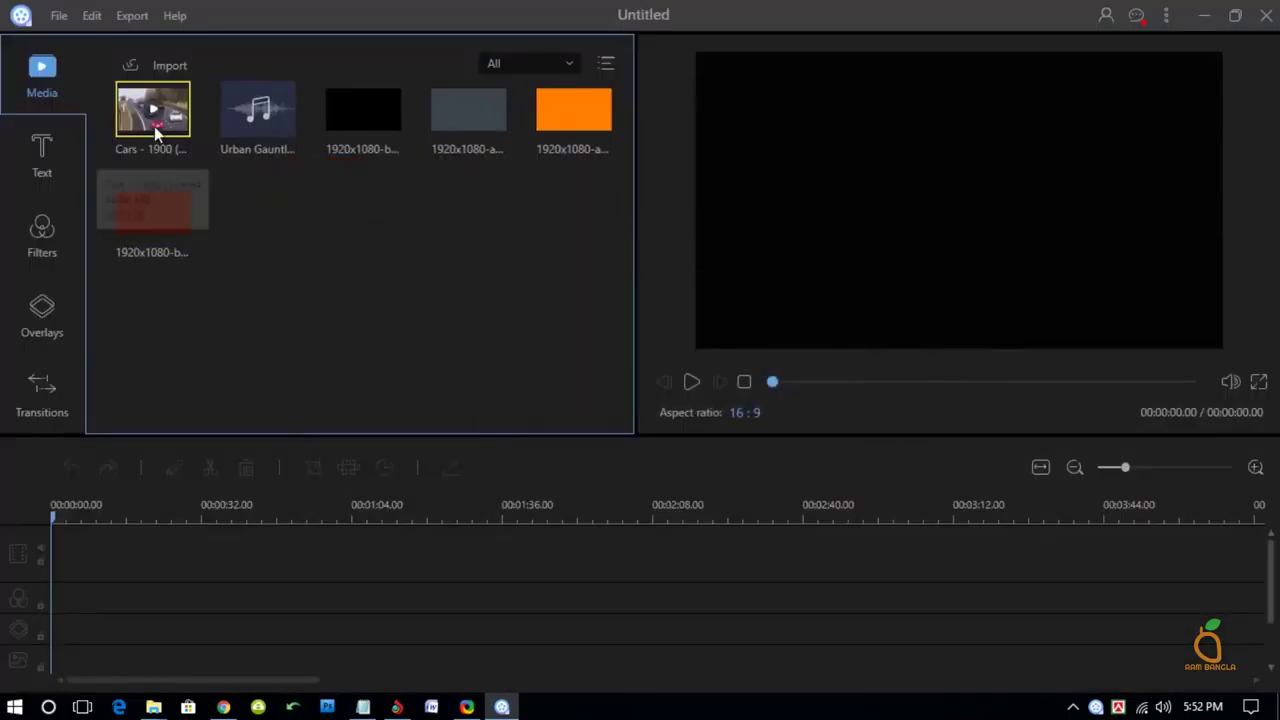
Step: Import the four Bangladesh photos into the media library
click(157, 65)
click(189, 94)
click(193, 105)
click(480, 419)
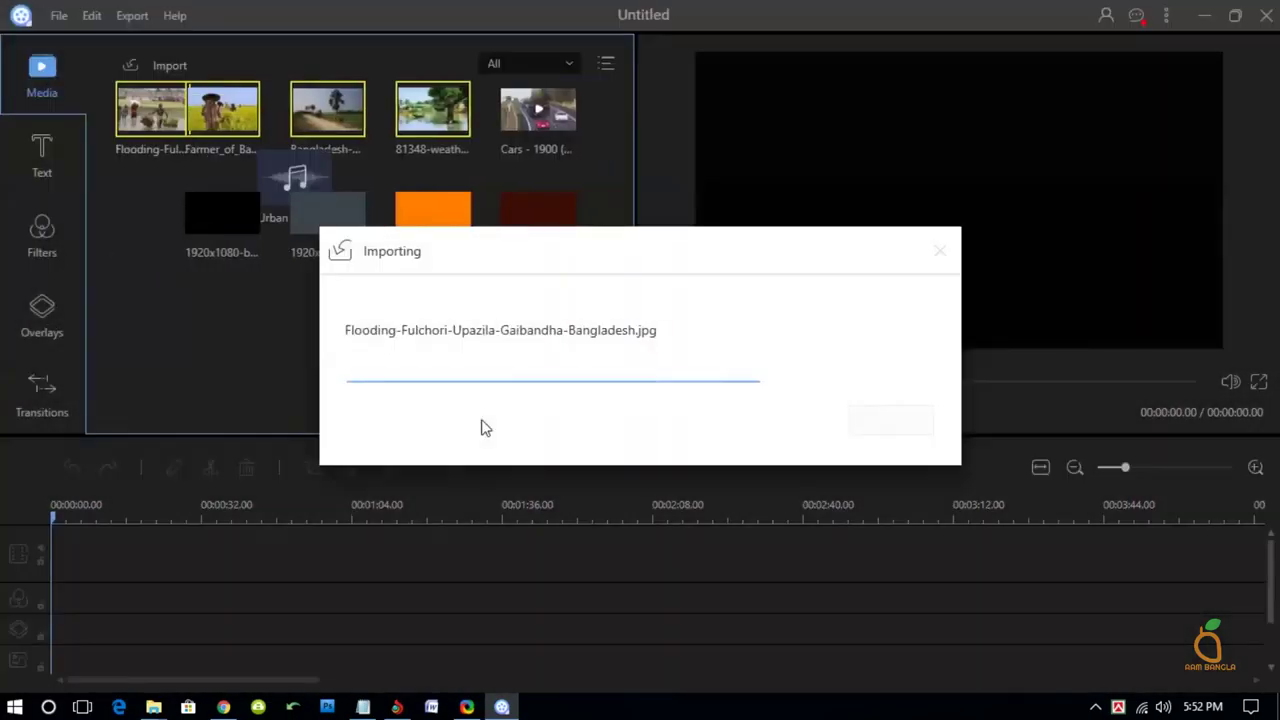
click(286, 344)
Step: Import the Running_Through_The_Forest.mp3 music track
click(162, 93)
scroll(282, 255, down, 2)
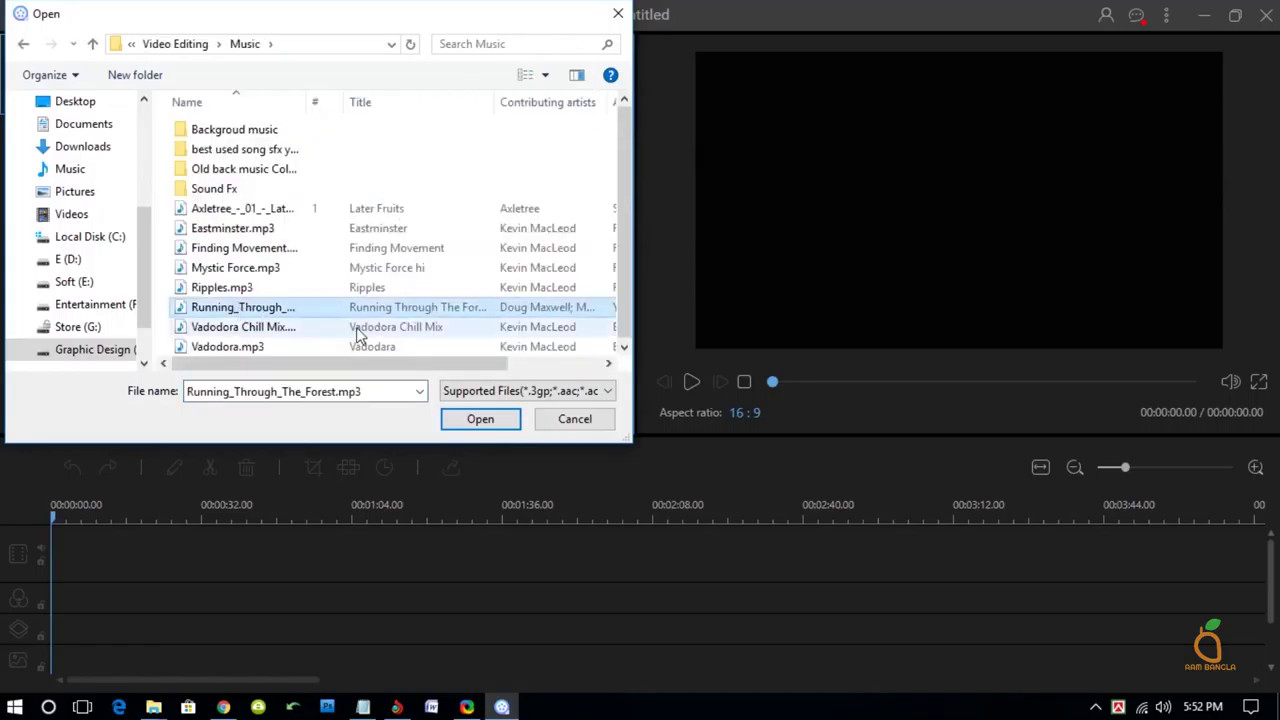
click(477, 421)
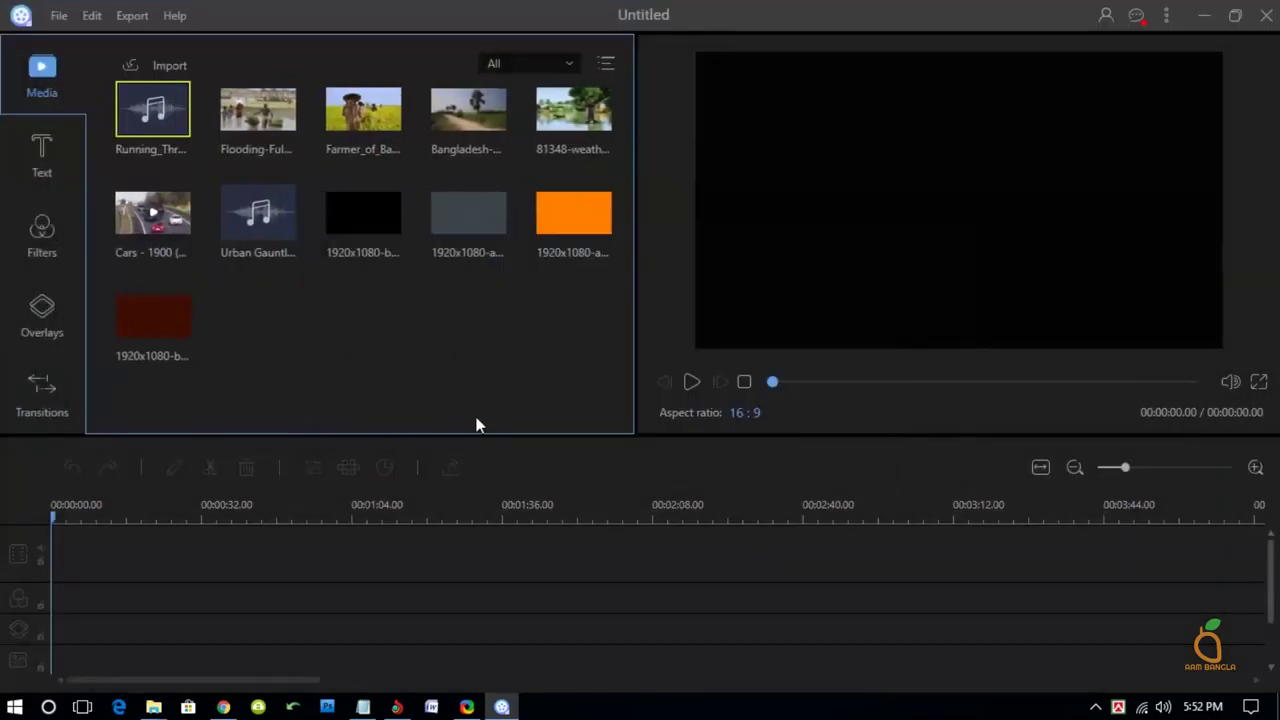
Step: Filter the library by Audio, Video and Image, then set it back to All
click(569, 65)
click(503, 117)
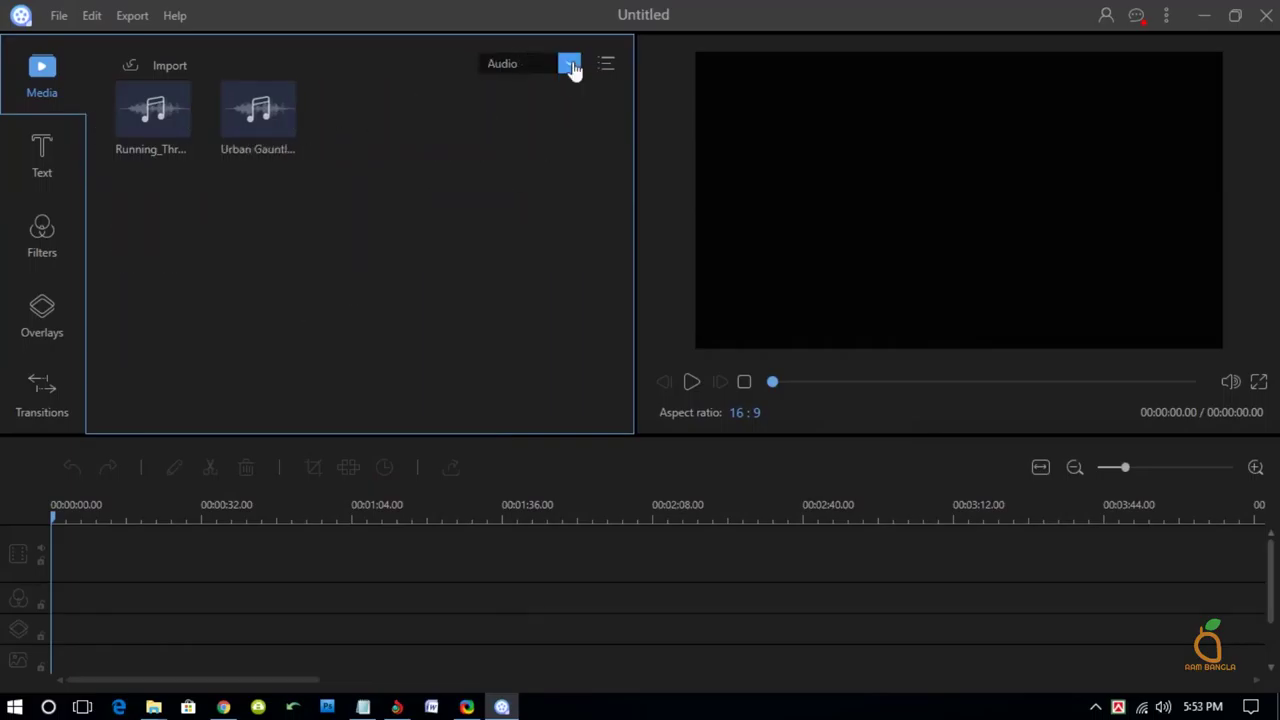
click(569, 65)
click(500, 142)
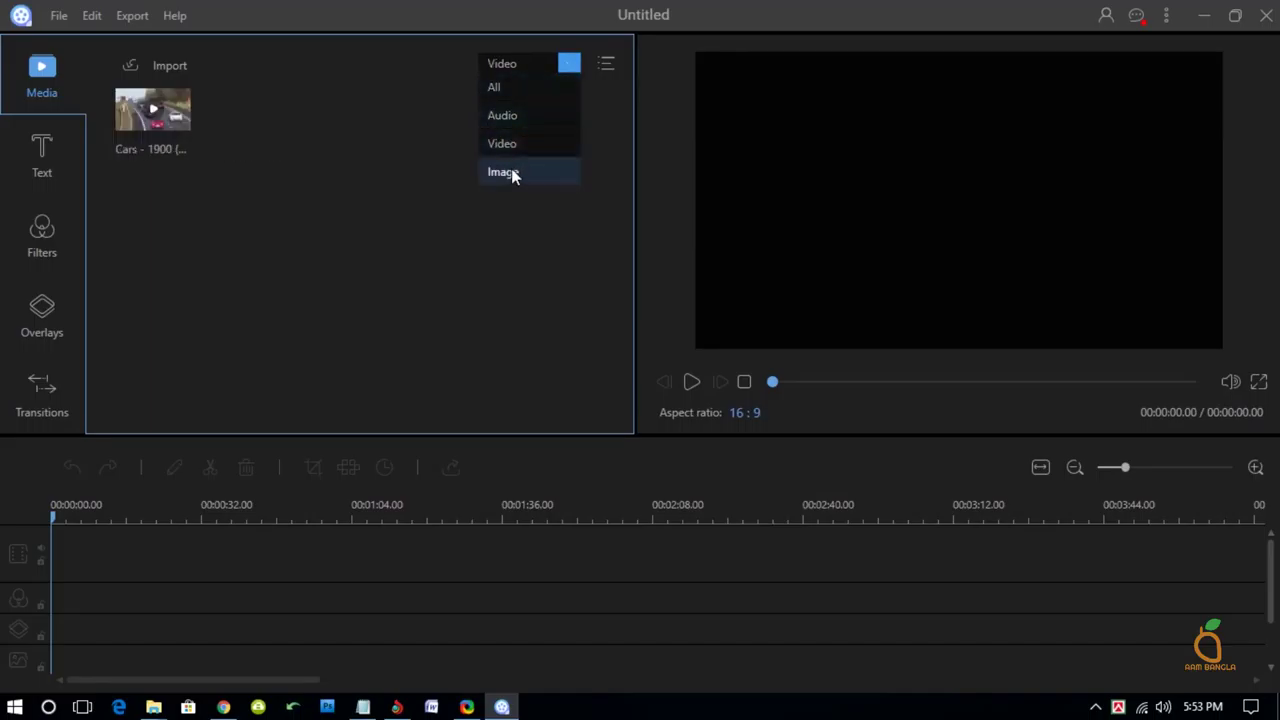
click(510, 170)
click(567, 65)
click(510, 86)
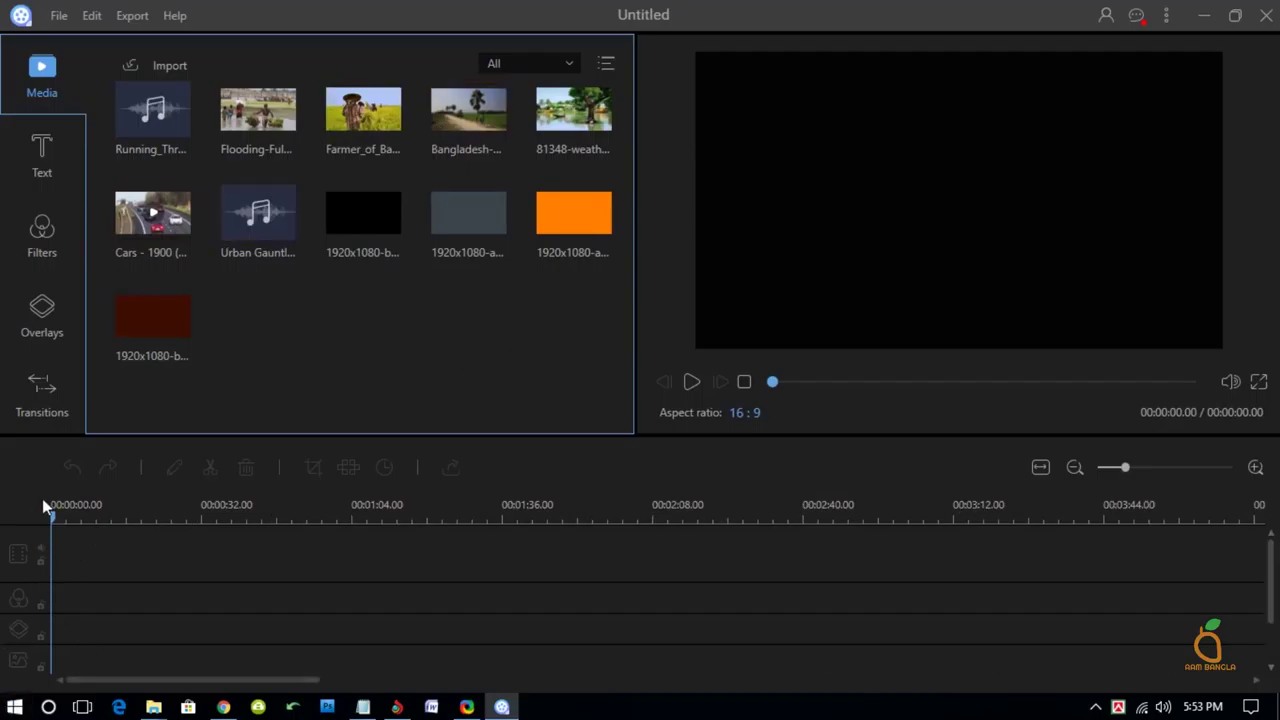
Step: Preview the Cars video and place it at the start of the timeline
click(152, 212)
click(690, 381)
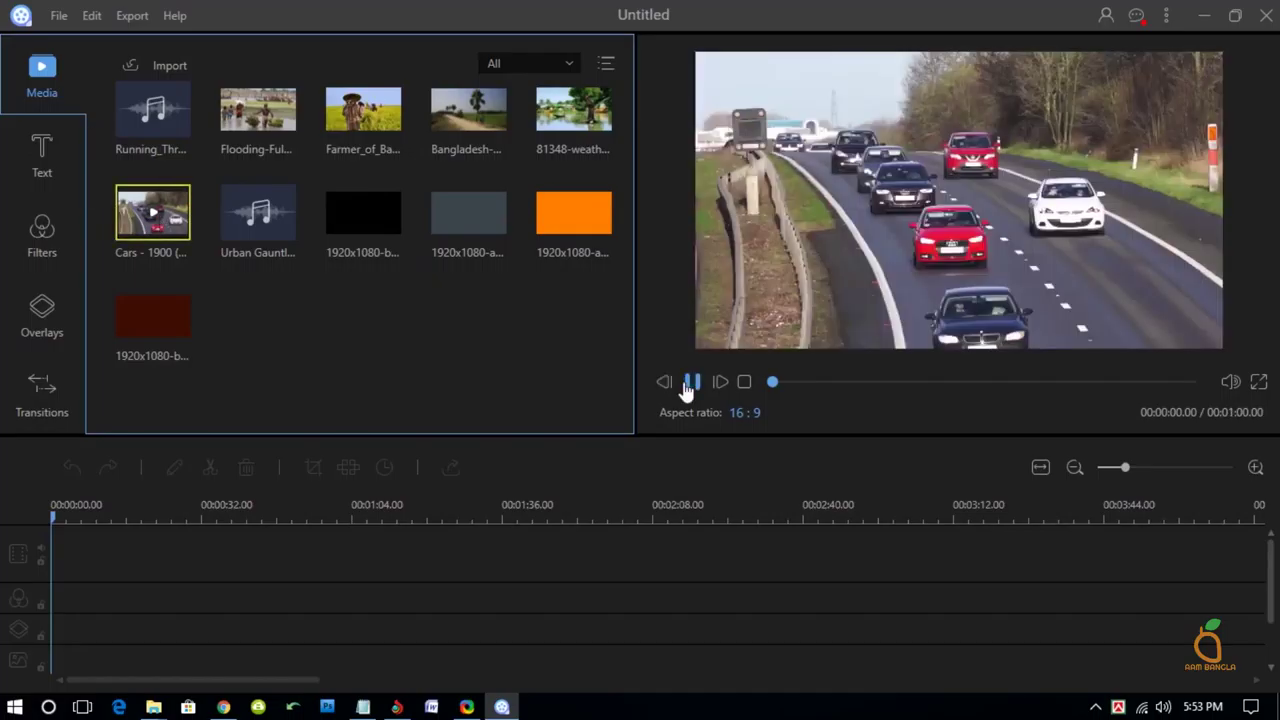
click(690, 381)
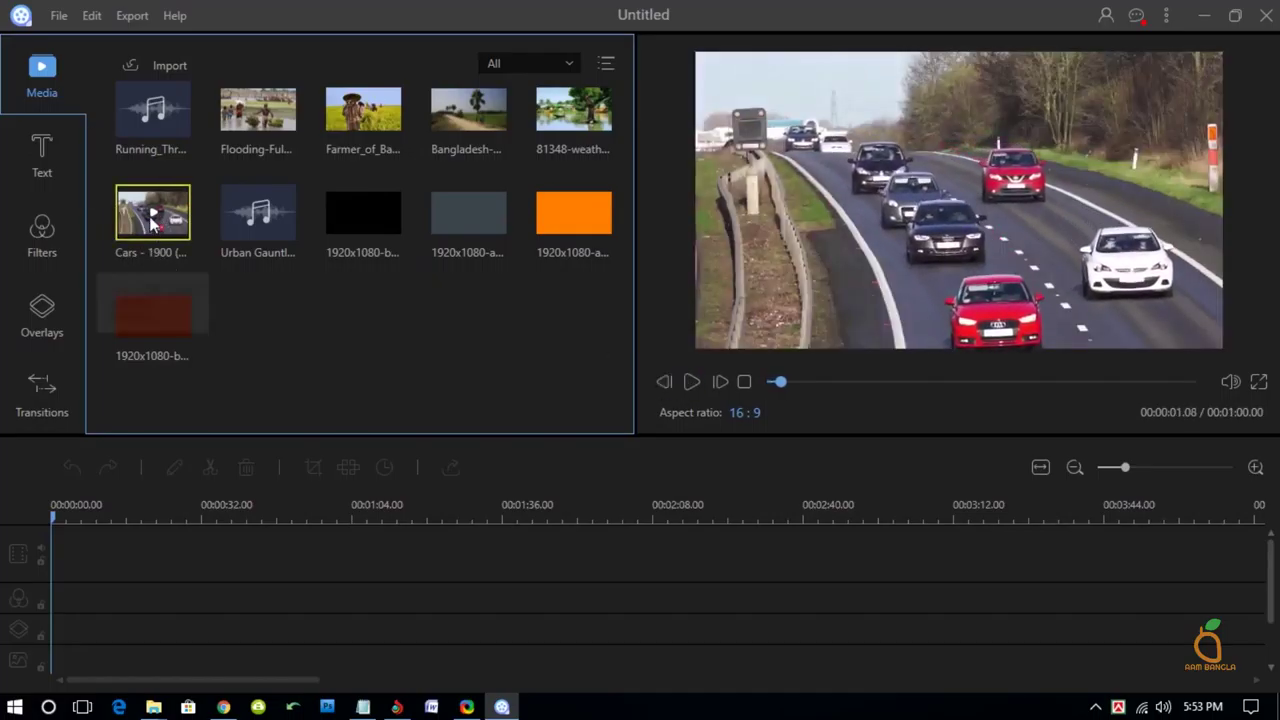
drag(106, 542, 65, 569)
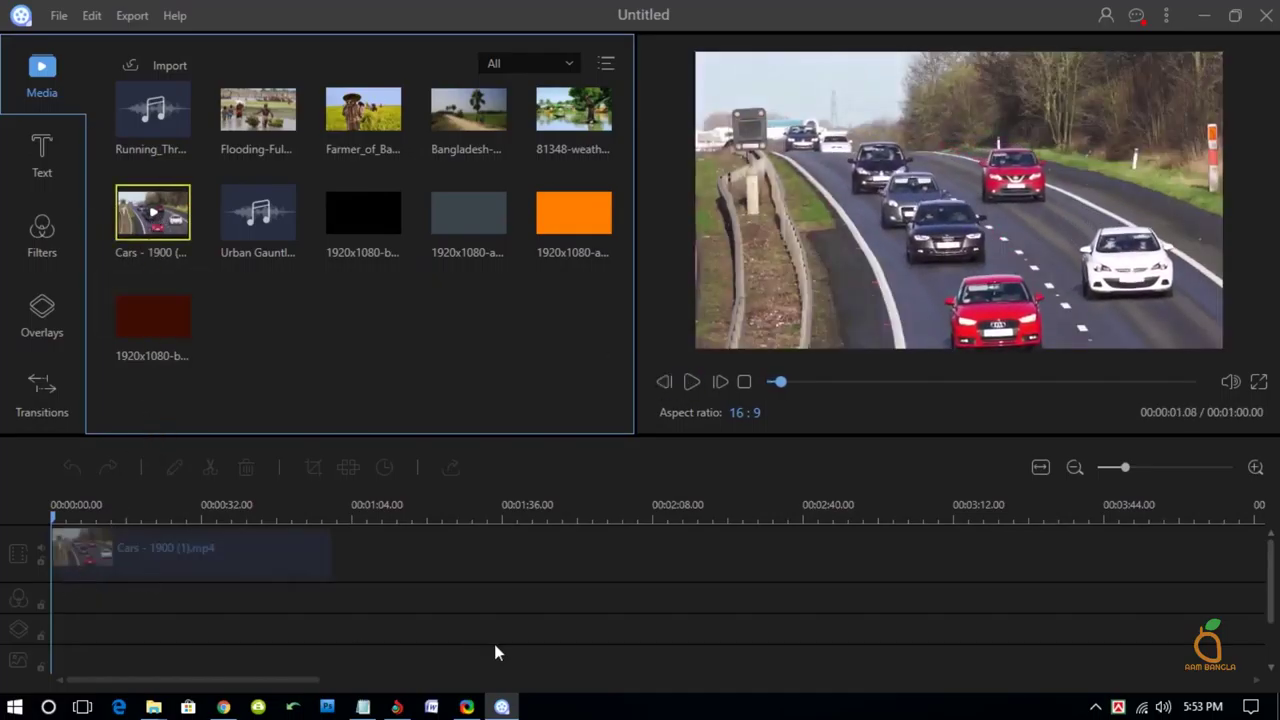
click(691, 381)
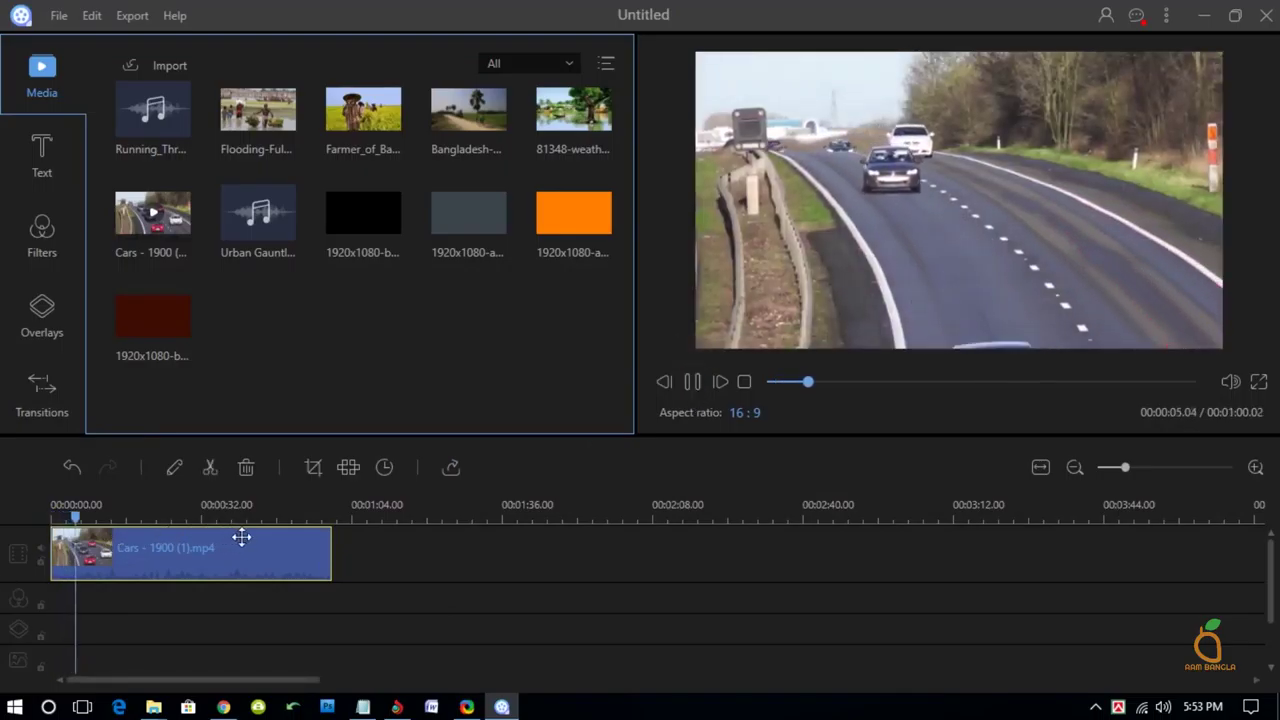
Step: Split the Cars clip at about 40 seconds and cut it again near 52 seconds
drag(82, 520, 241, 517)
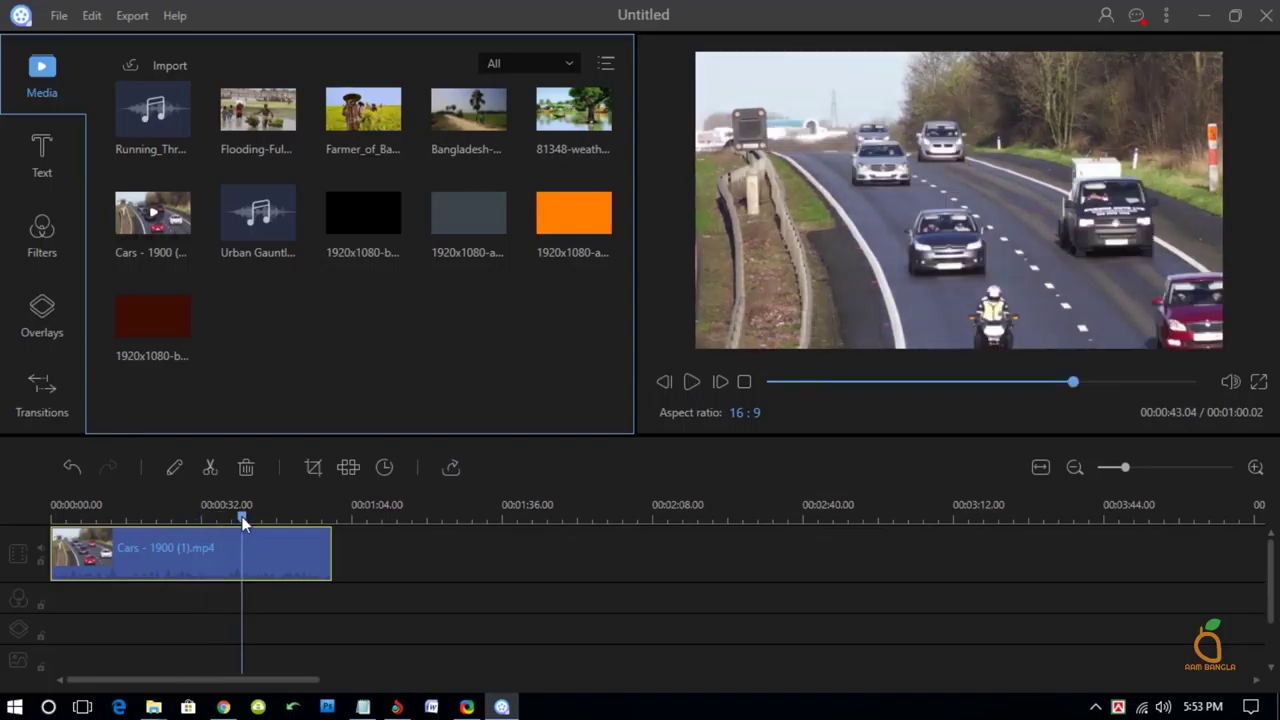
click(210, 470)
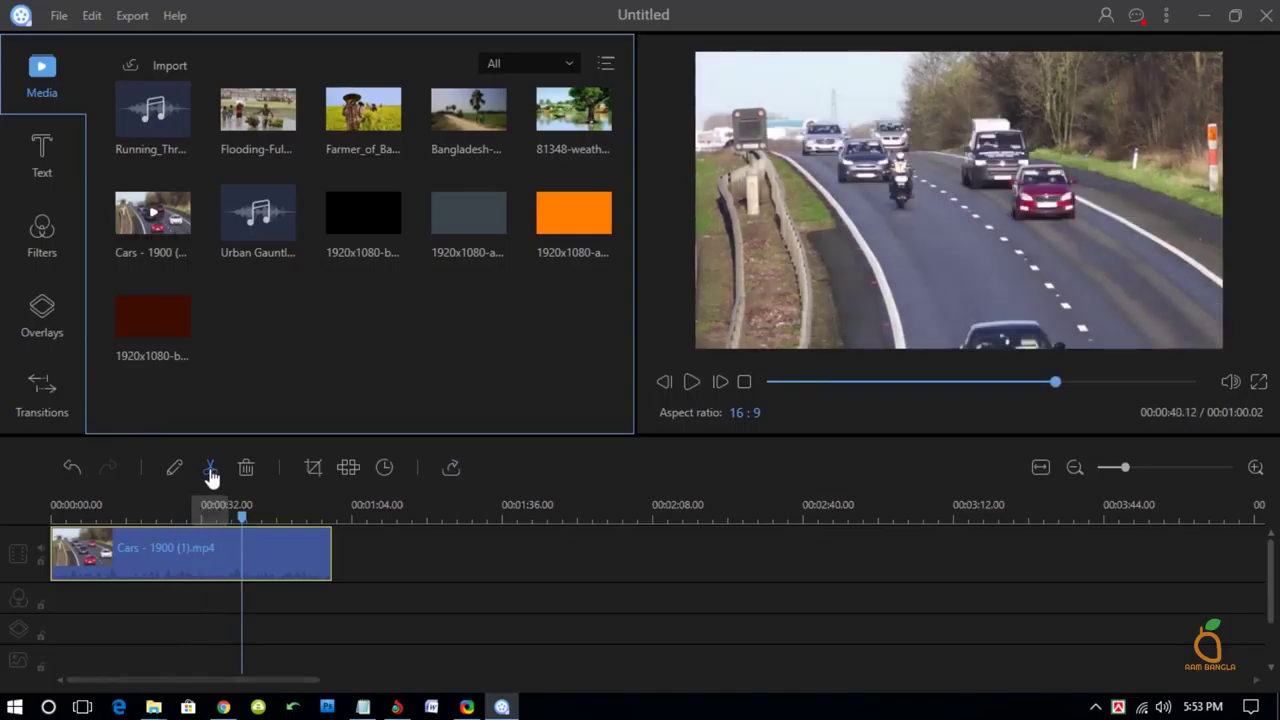
click(172, 549)
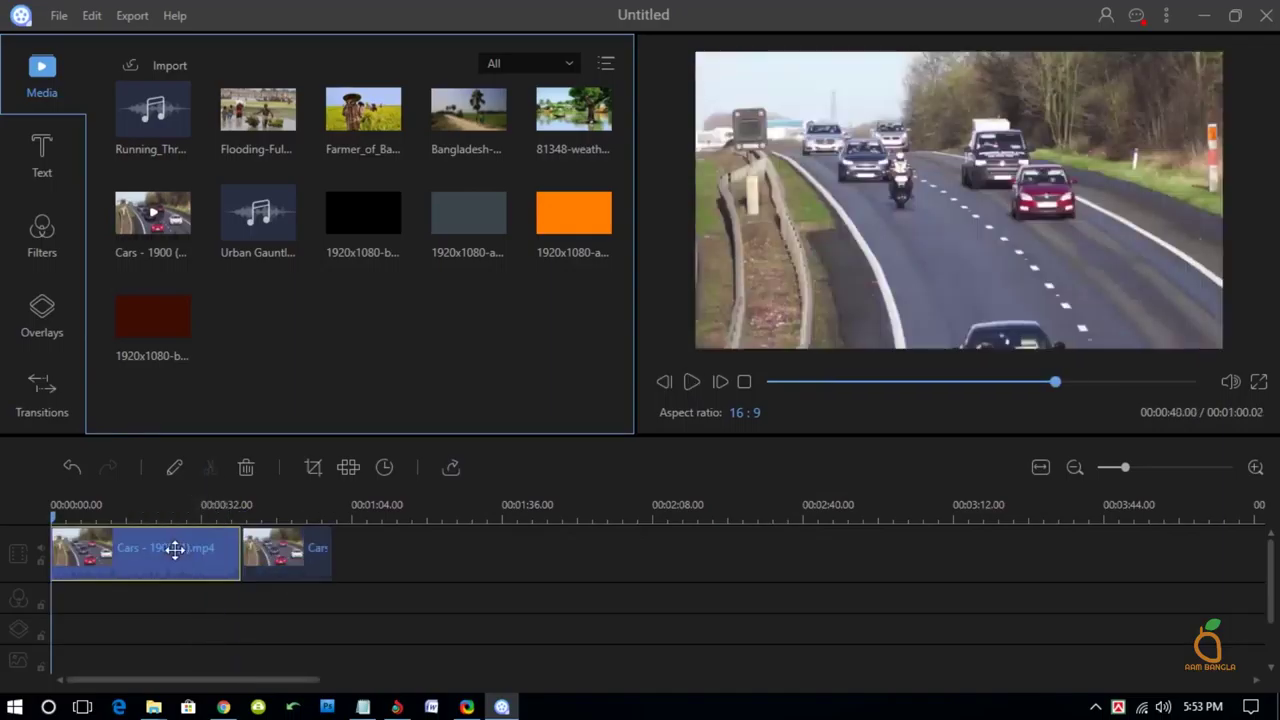
click(276, 550)
drag(240, 514, 298, 522)
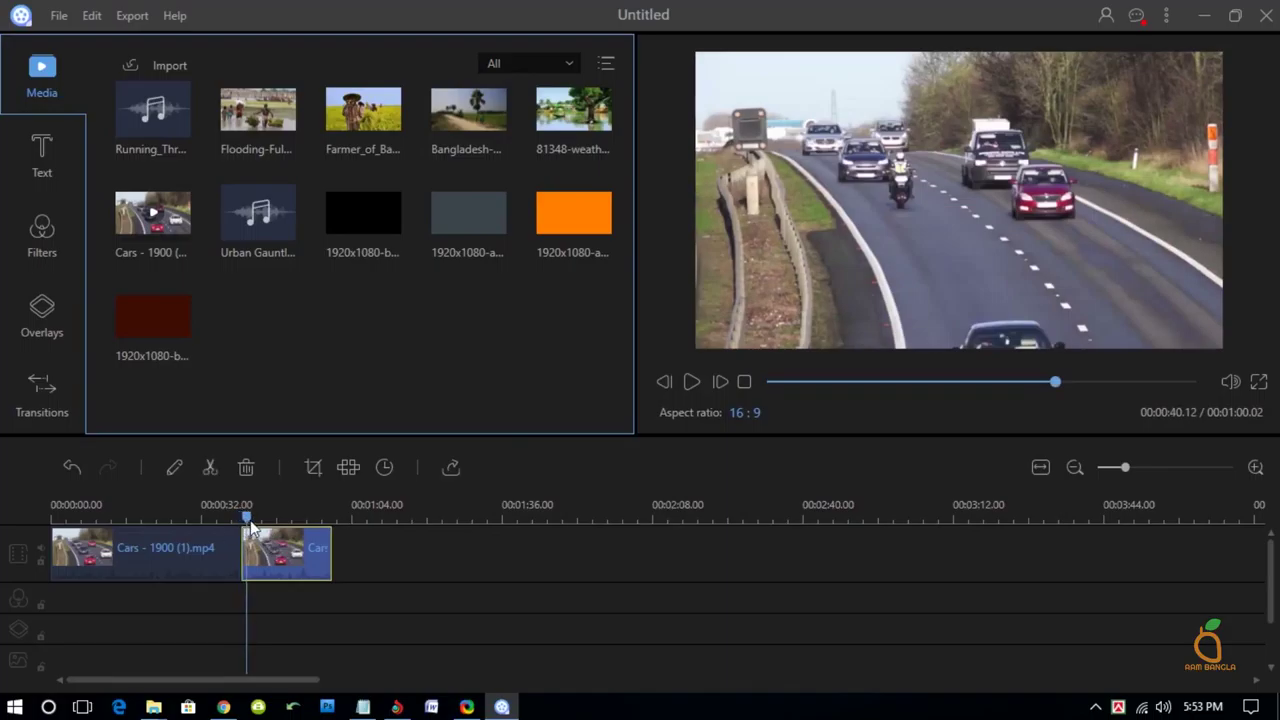
click(210, 467)
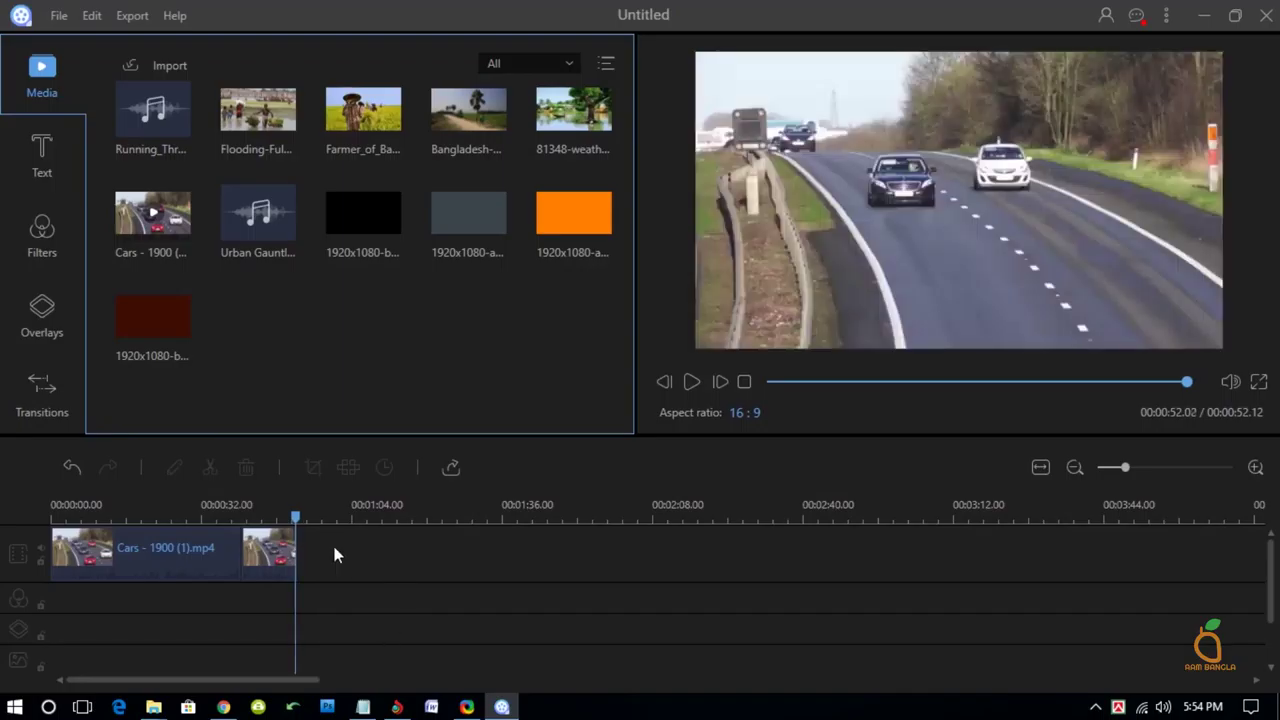
Step: Insert a short clip at the start, delete the third piece, and select the middle clip
drag(363, 212, 62, 557)
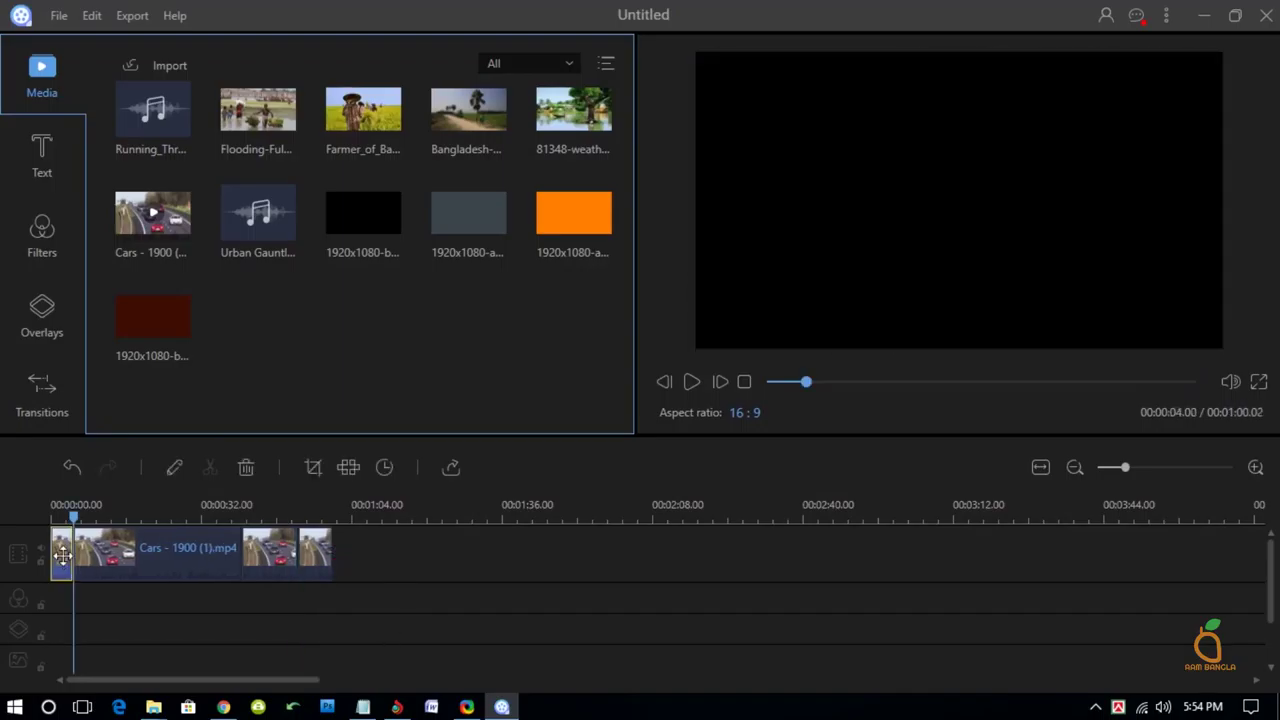
click(255, 553)
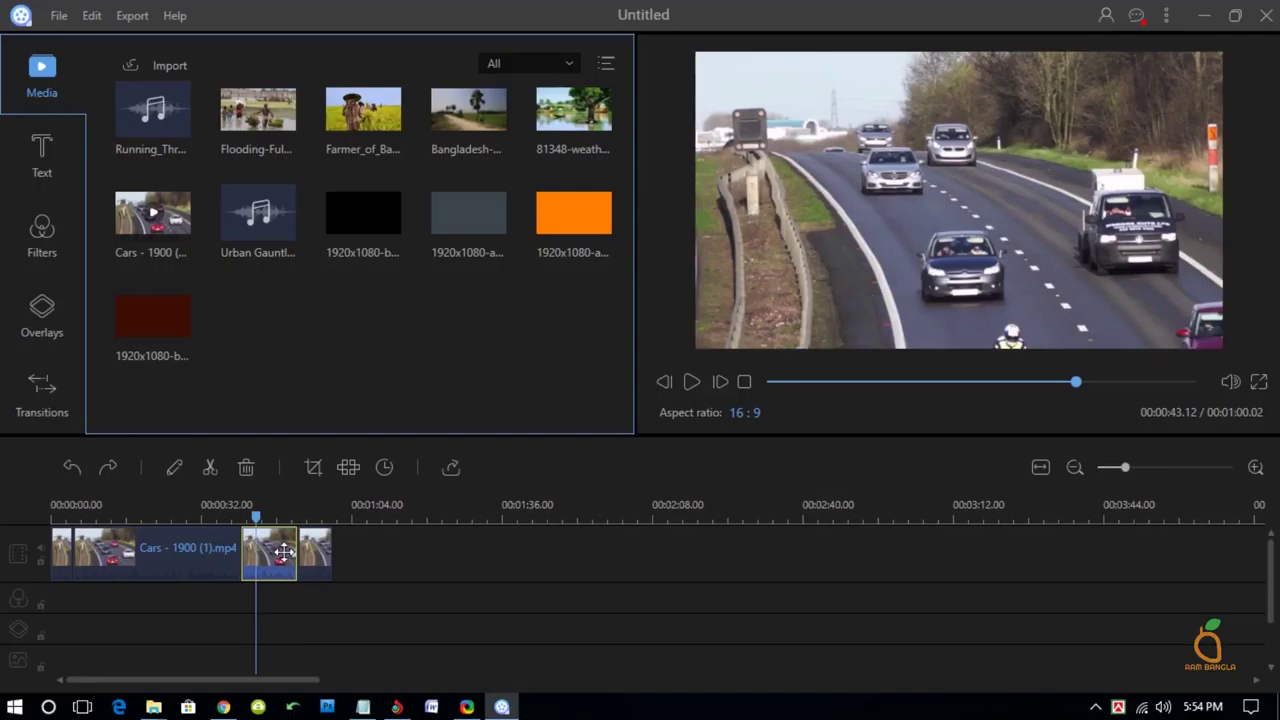
key(Delete)
click(241, 517)
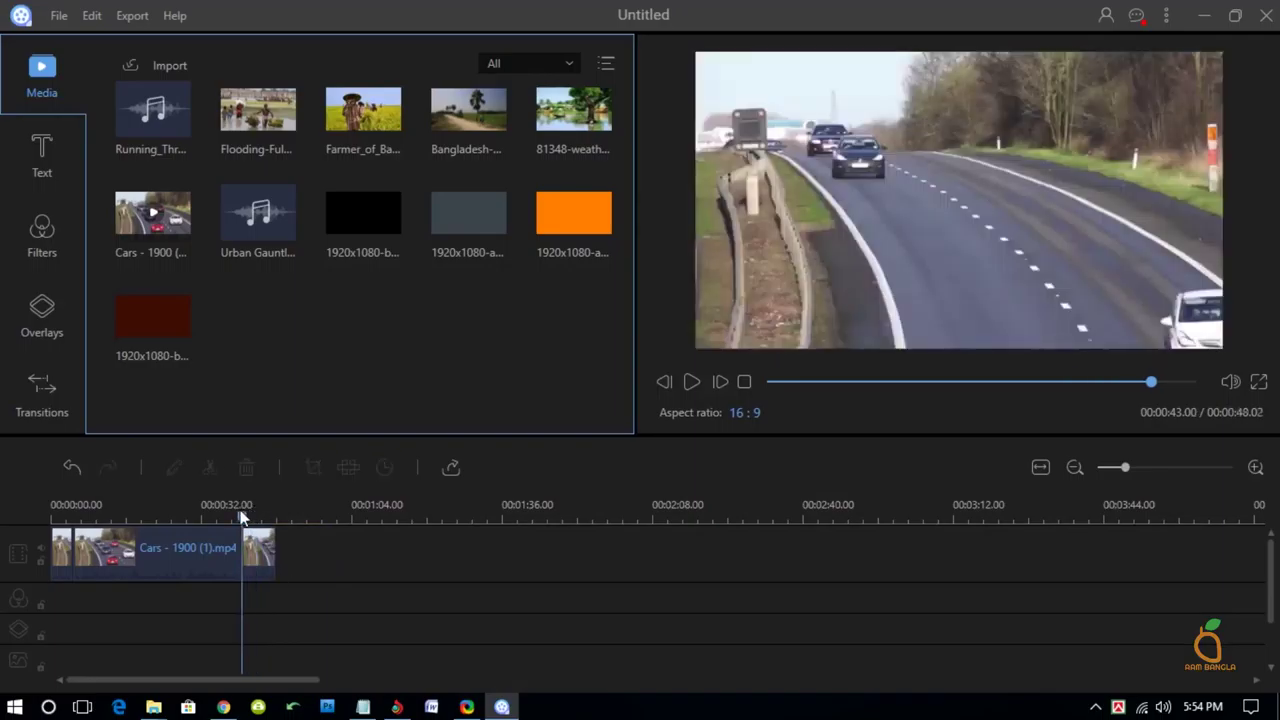
click(254, 543)
click(211, 547)
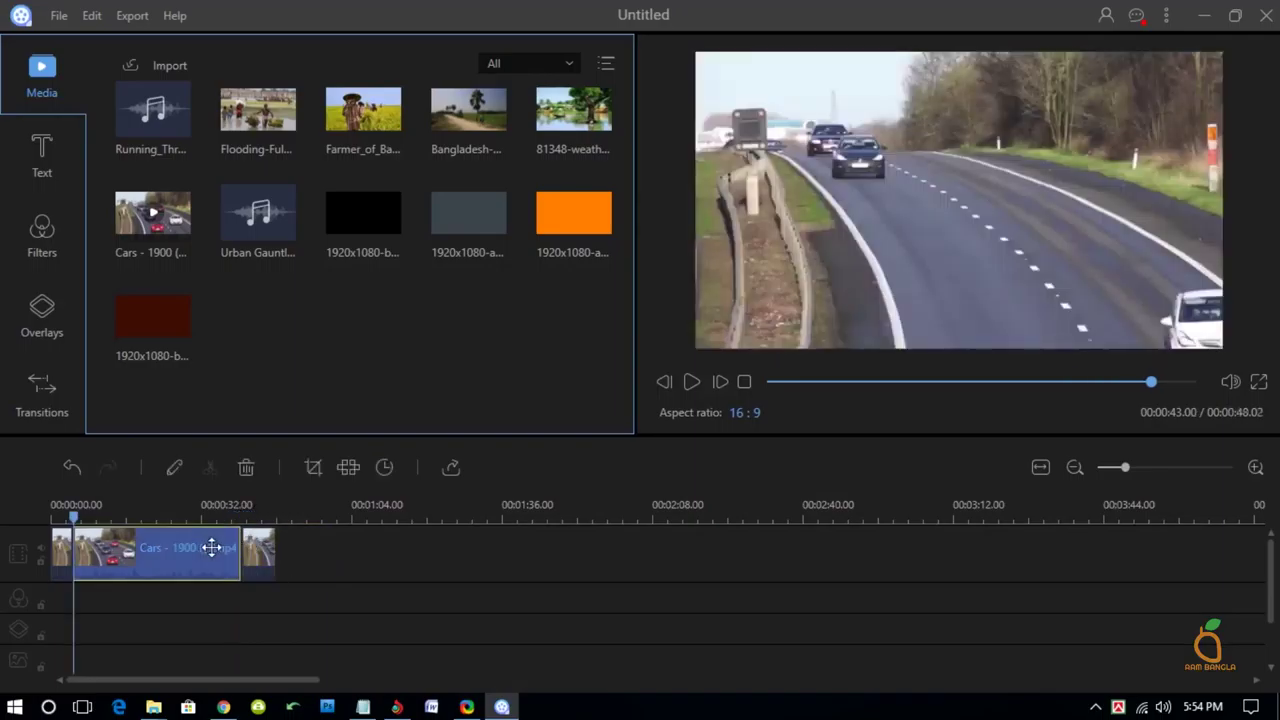
Step: Crop a strip off the bottom of the middle Cars clip, keeping the aspect ratio
click(313, 470)
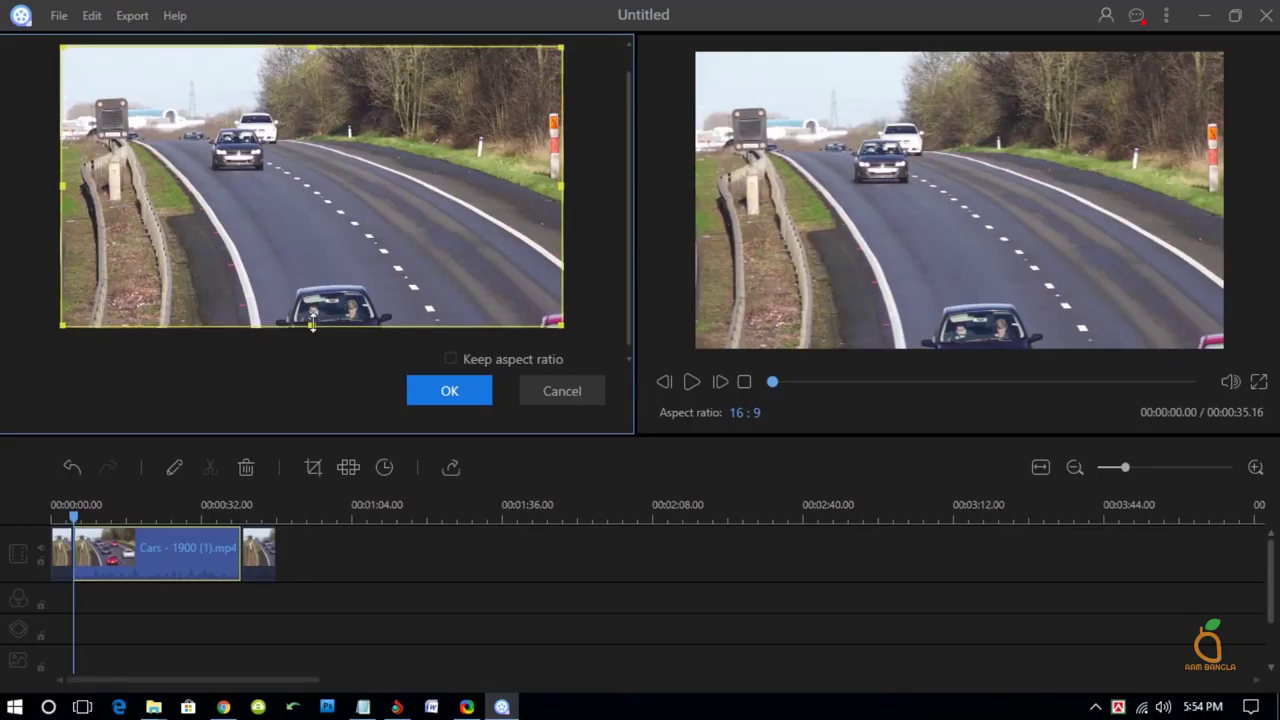
mouse_move(312, 325)
mouse_down()
mouse_move(311, 292)
mouse_move(309, 330)
mouse_up()
click(430, 391)
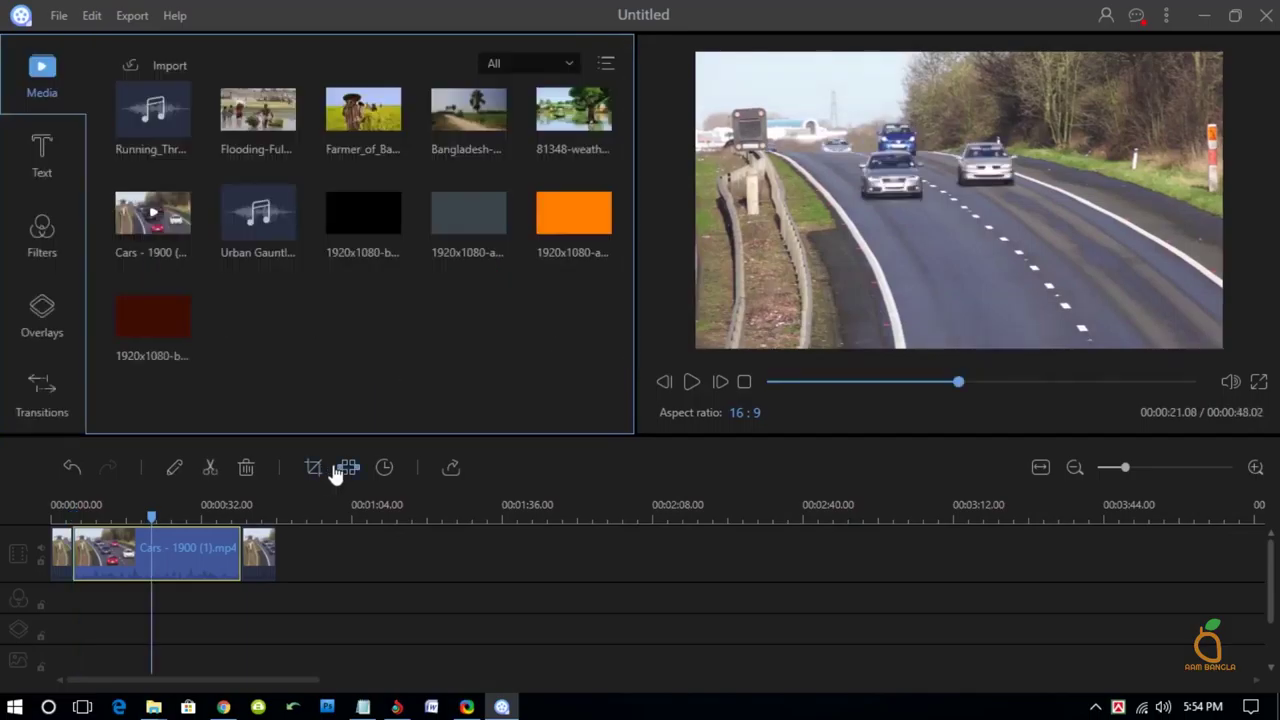
Step: Step the middle clip's duration down in Set duration and confirm, leaving 00:00:35.16
click(384, 468)
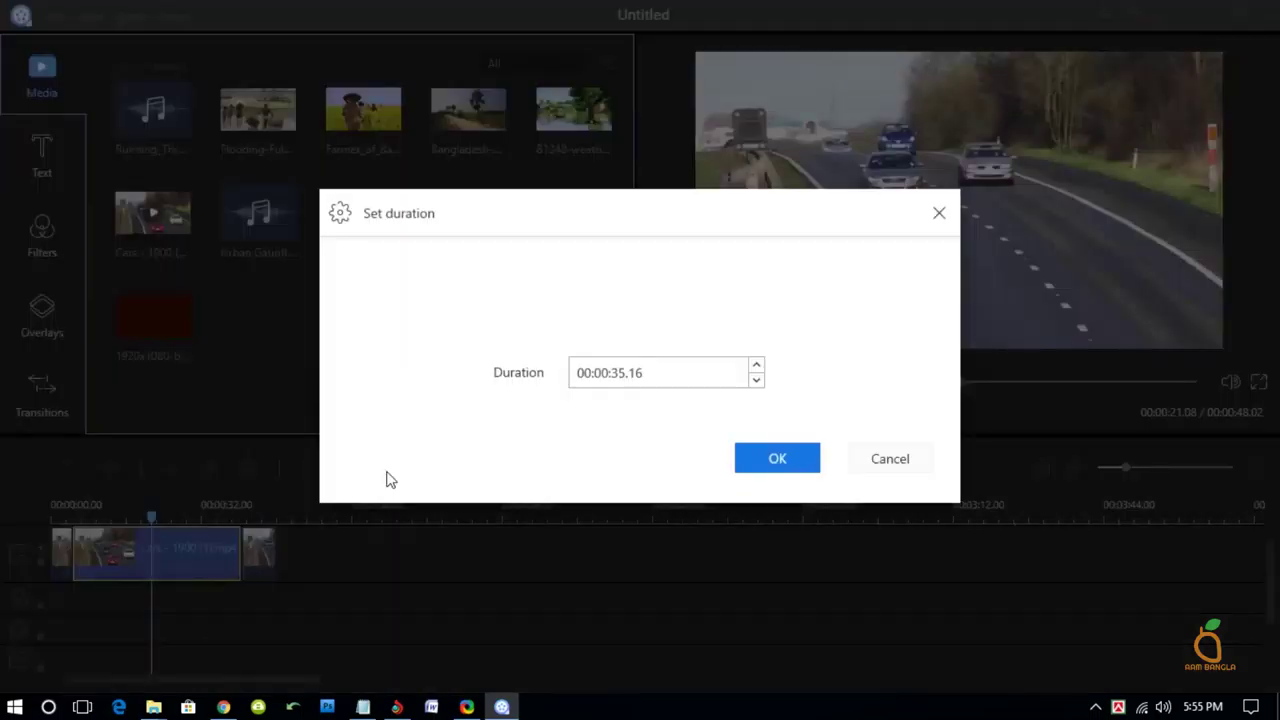
click(752, 383)
key(Return)
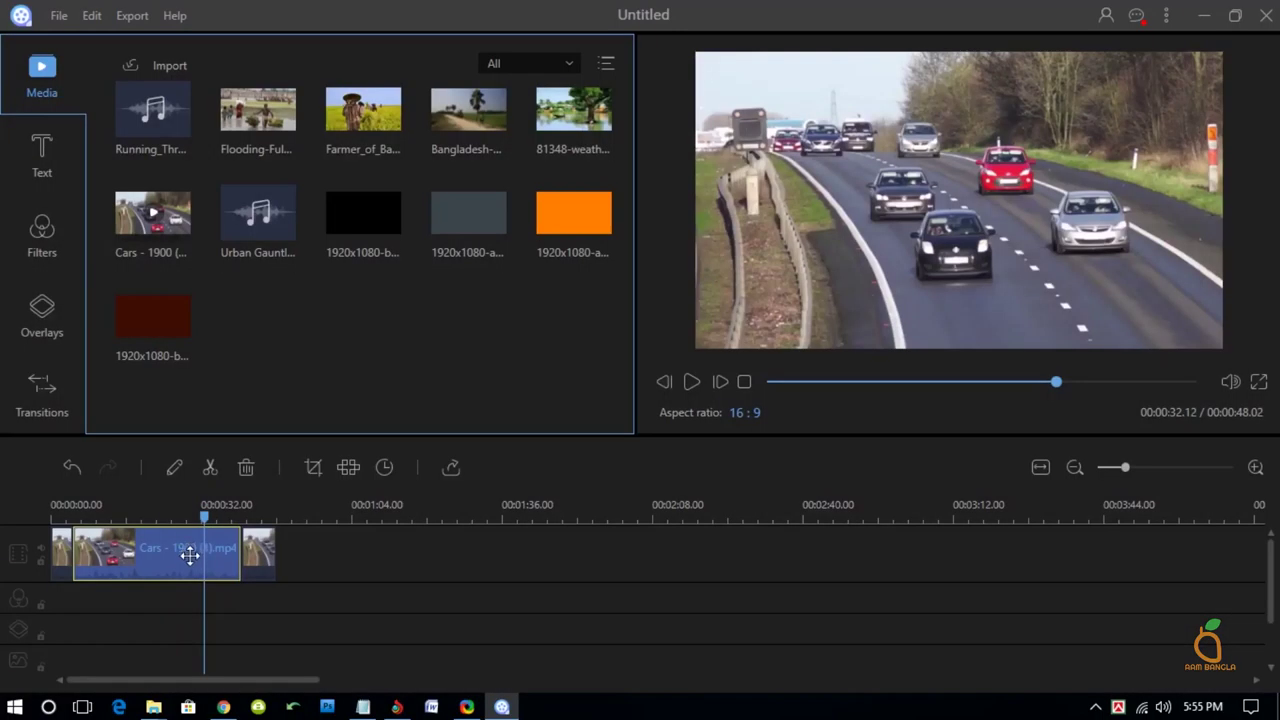
right_click(191, 556)
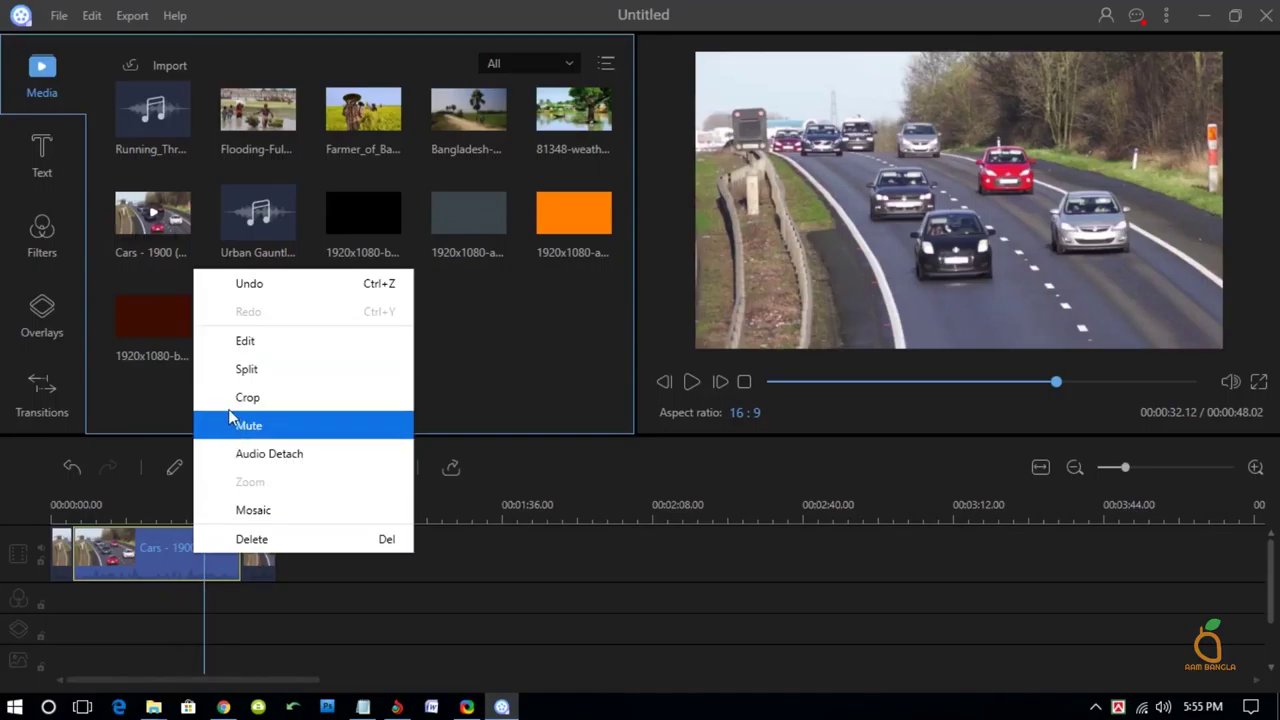
Step: Rotate the clip two quarter turns and back, then flip it and flip it back
click(265, 345)
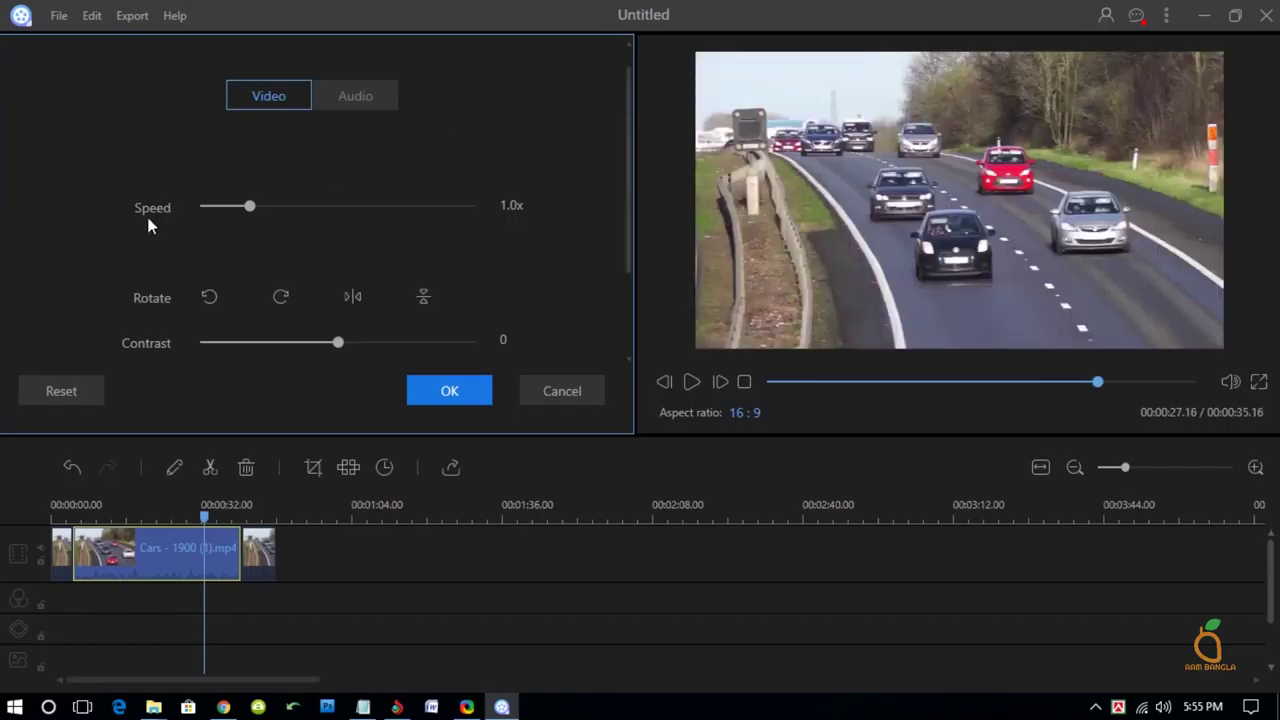
scroll(209, 177, down, 2)
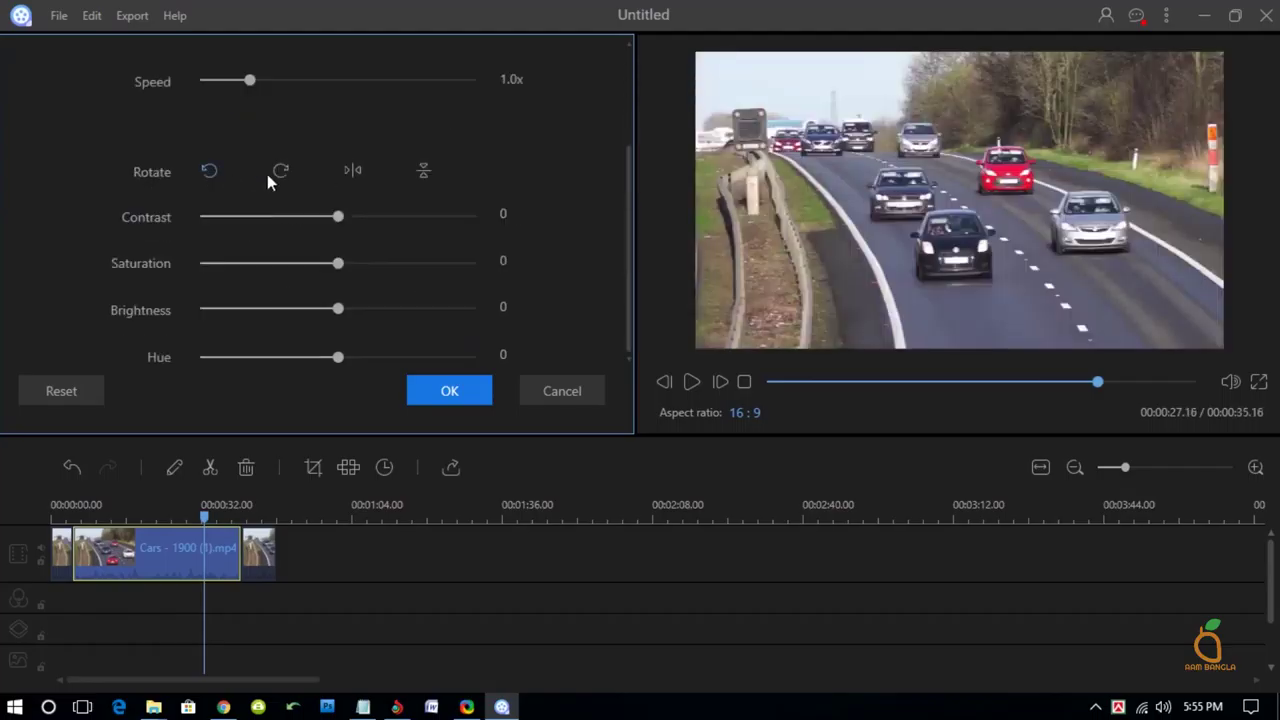
click(208, 172)
click(208, 172)
click(281, 172)
click(283, 176)
click(423, 175)
click(423, 175)
Step: Try adjusting contrast, brightness and hue, then reset all colour adjustments to zero
mouse_move(336, 217)
mouse_down()
mouse_move(328, 235)
mouse_move(345, 264)
mouse_up()
drag(338, 309, 308, 309)
mouse_move(338, 357)
mouse_down()
mouse_move(231, 357)
mouse_move(335, 357)
mouse_up()
click(88, 396)
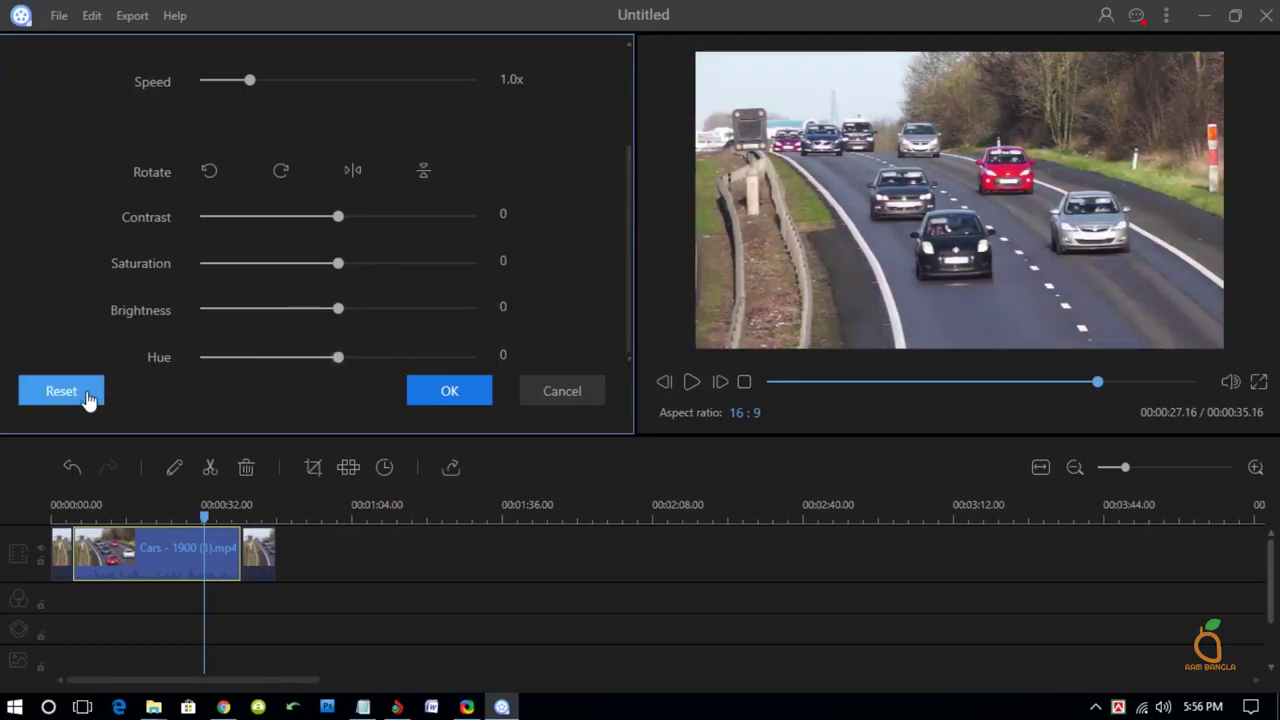
Step: Set the clip's audio volume to 102
drag(625, 220, 624, 121)
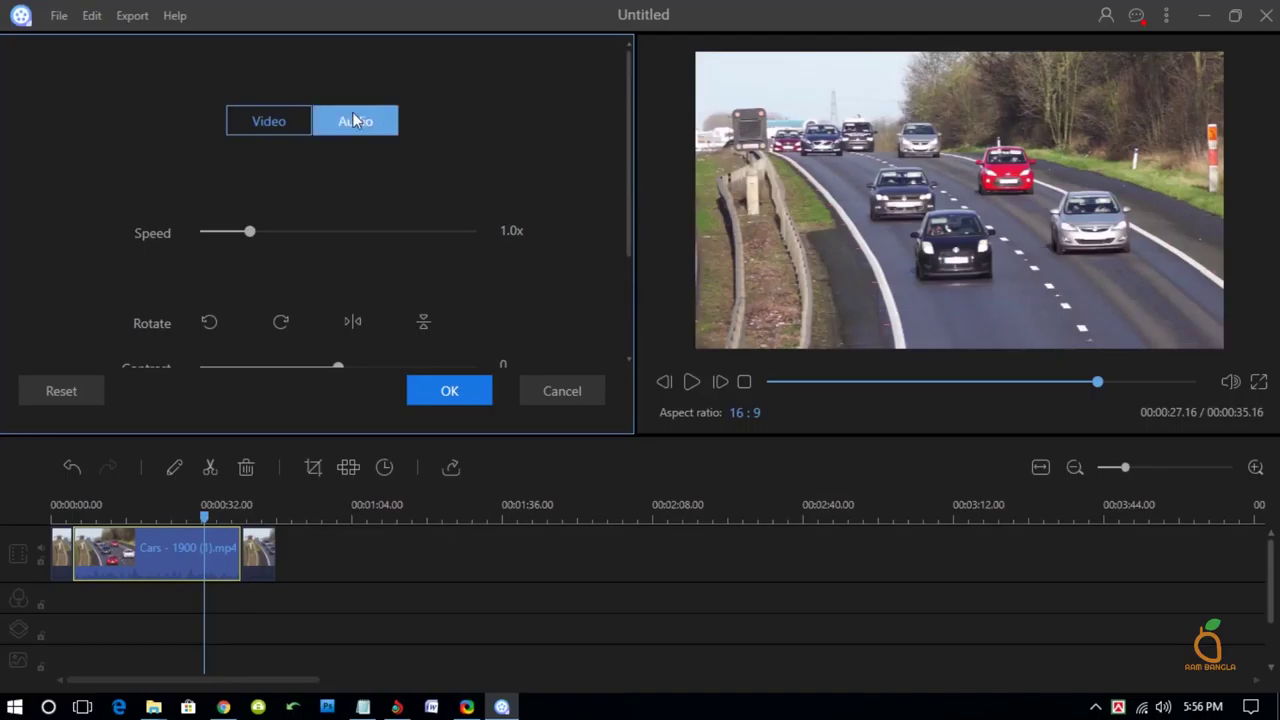
click(355, 121)
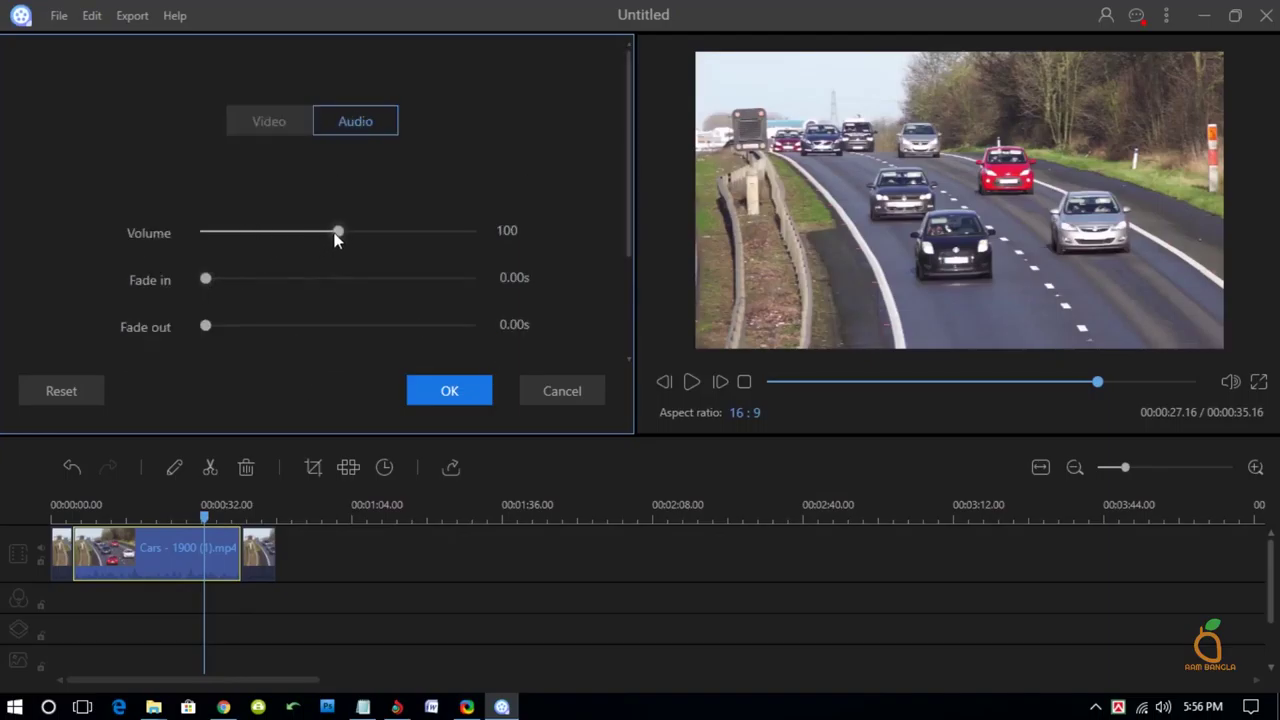
drag(336, 238, 341, 240)
Step: Detach the Cars clip's audio, delete it, then undo the deletion
click(545, 400)
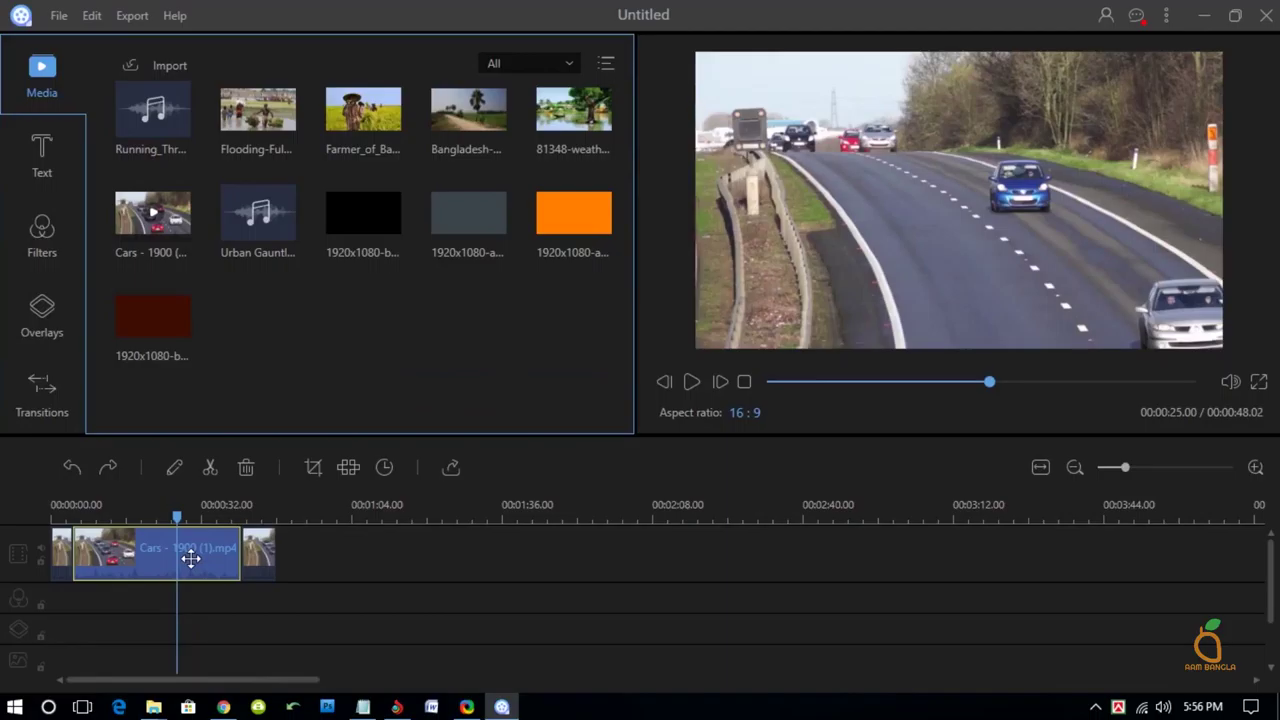
right_click(191, 559)
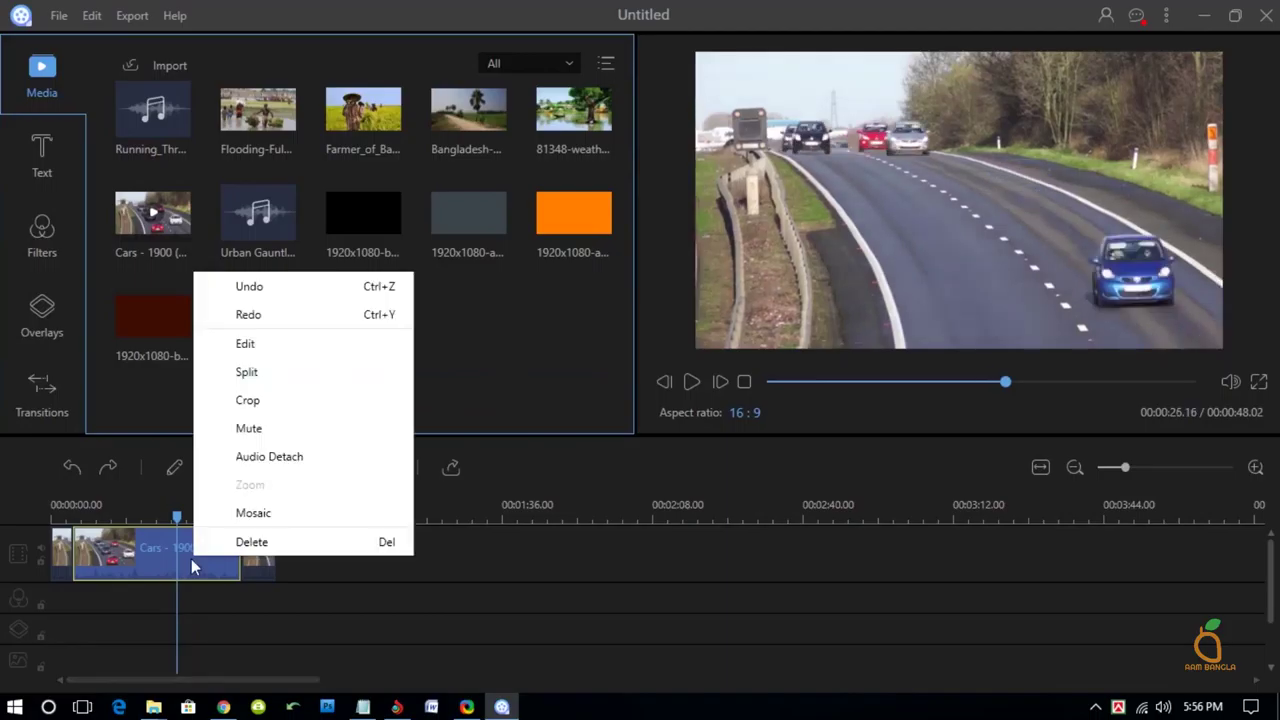
click(255, 460)
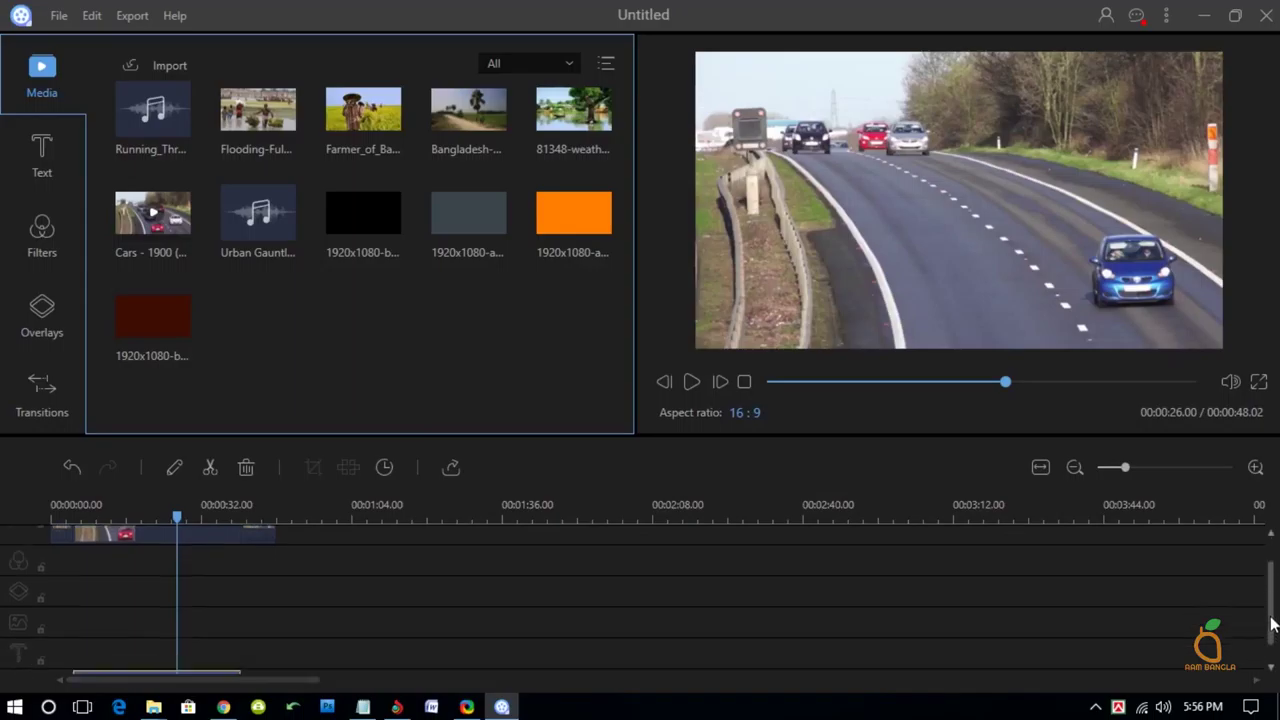
drag(1271, 580, 1271, 612)
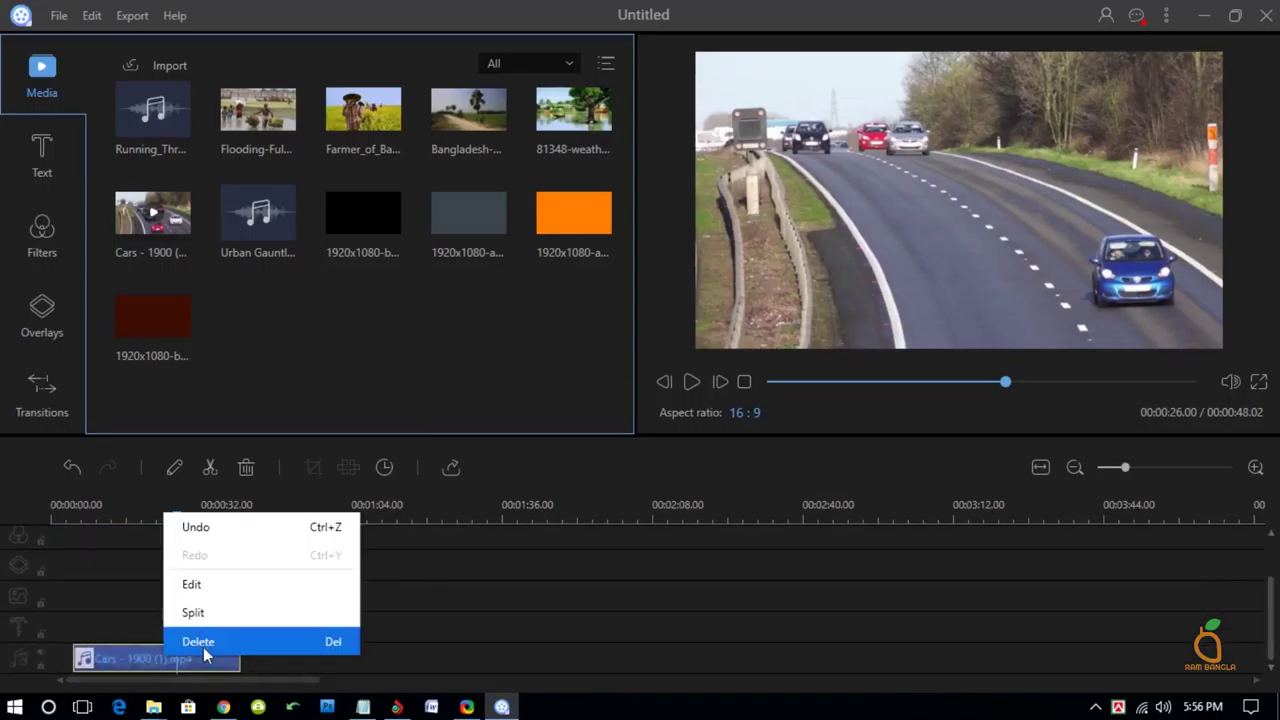
click(200, 641)
key(ctrl+z)
Step: Mute the Cars - 1900 (1).mp4 clip on the timeline
right_click(197, 551)
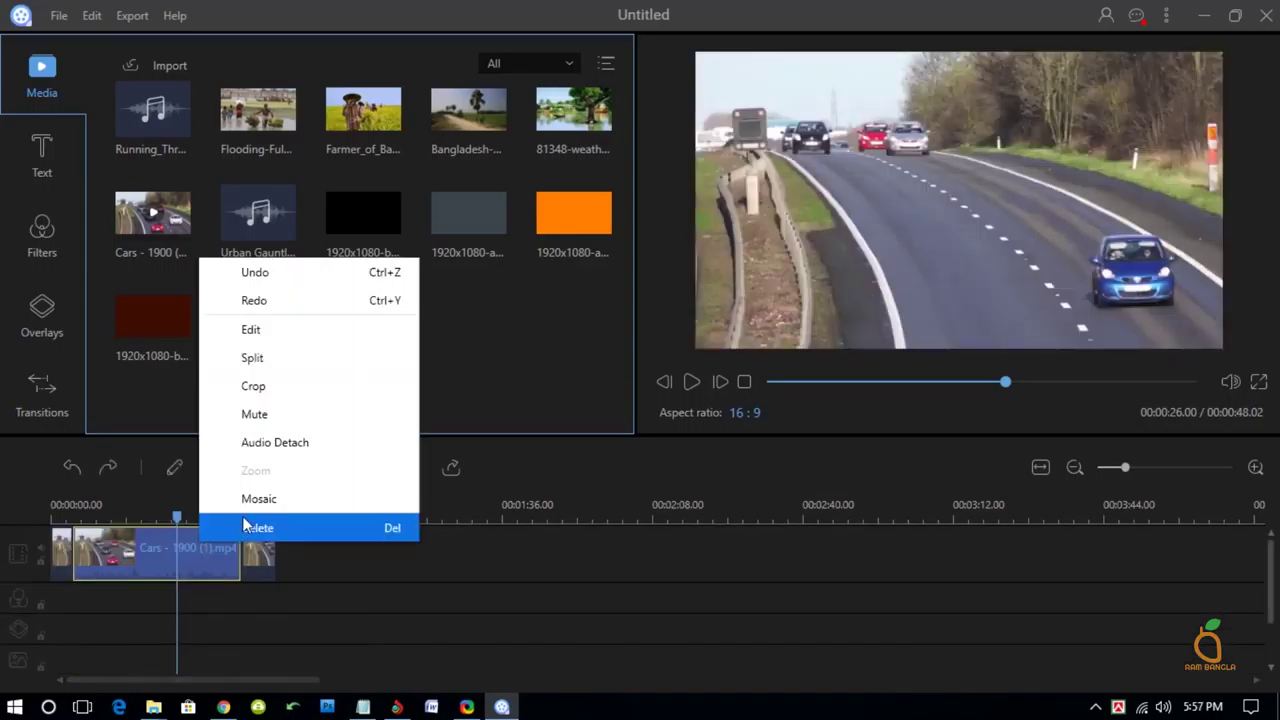
click(259, 420)
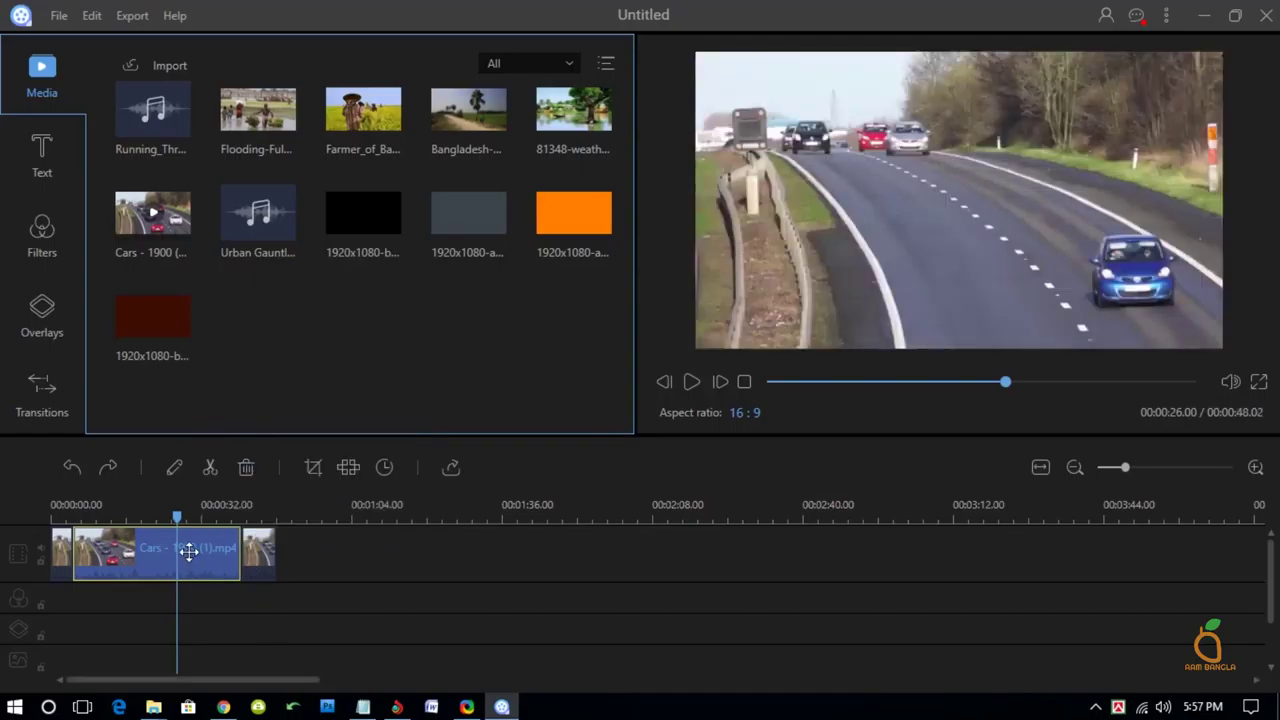
click(43, 172)
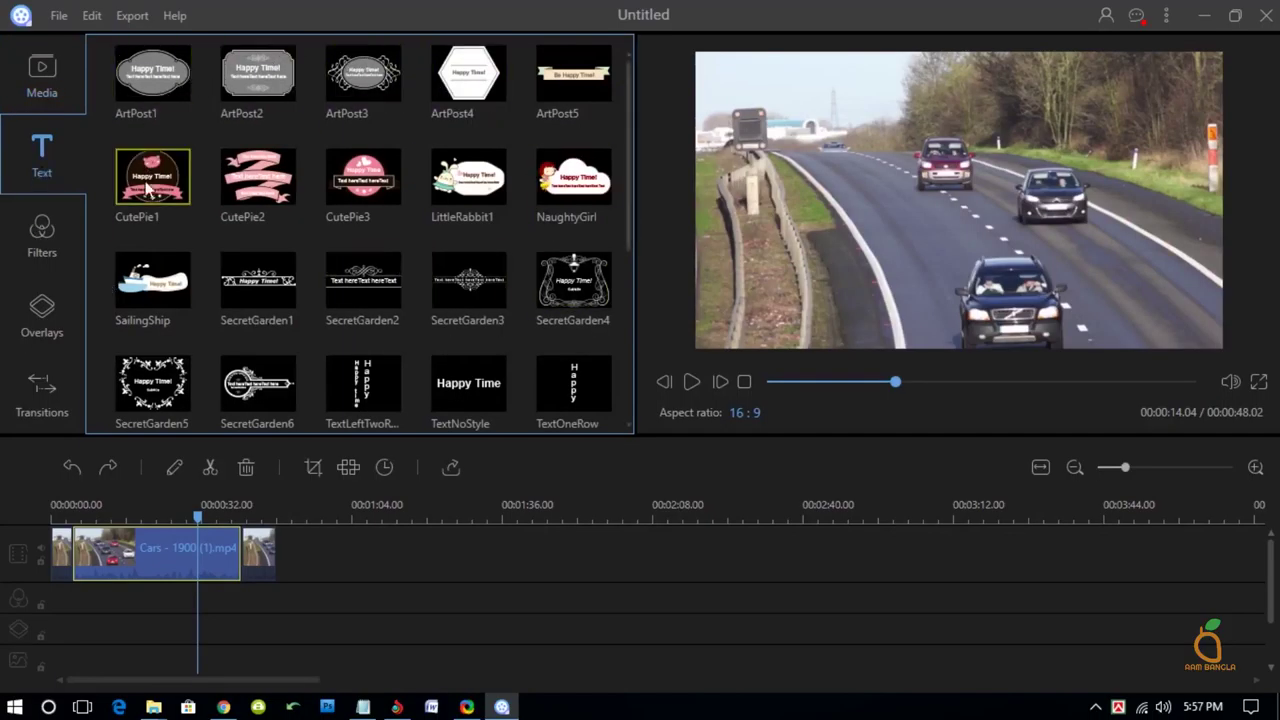
Step: Place a TextNoStyle 'Happy Time' title on the text track at 00:00
drag(628, 197, 635, 378)
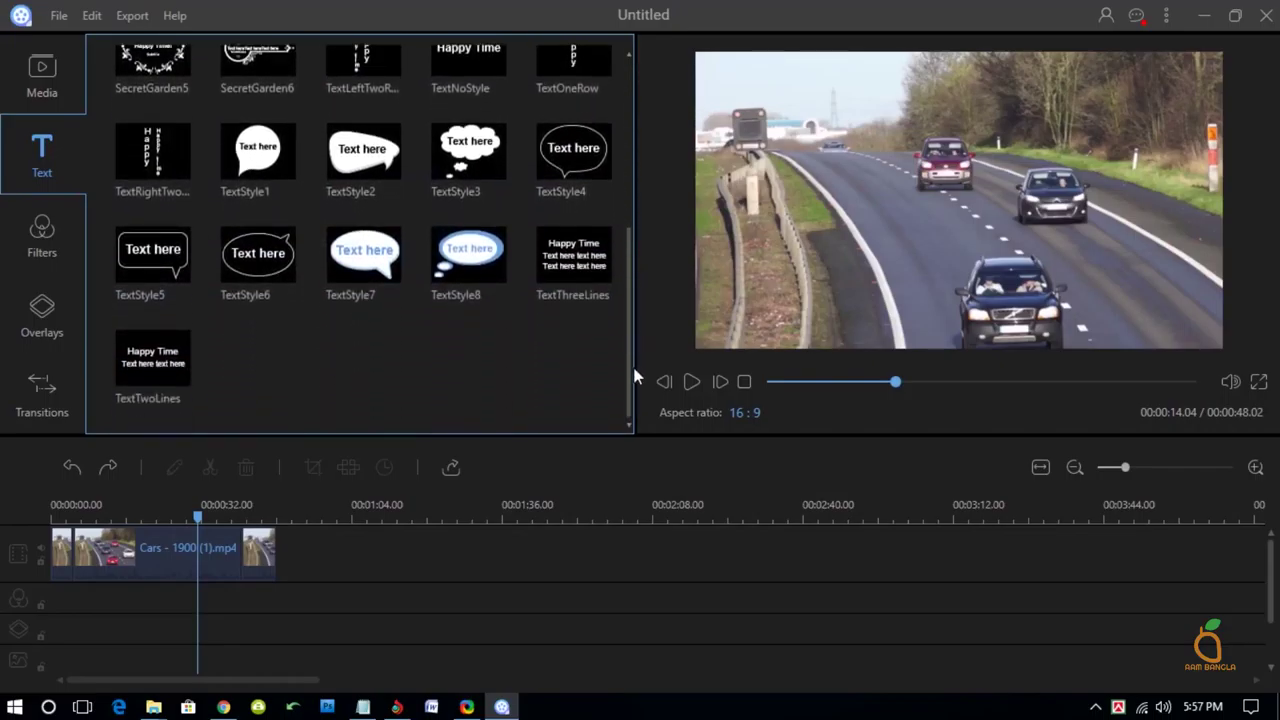
drag(634, 378, 630, 302)
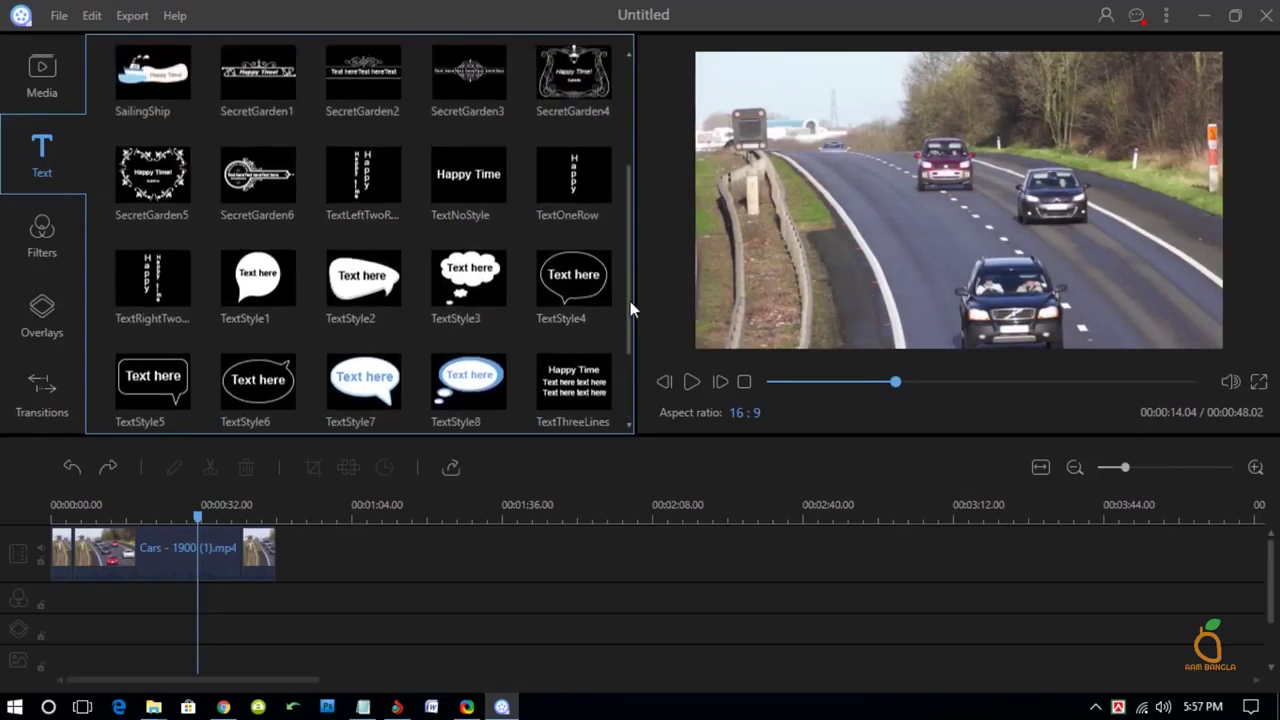
drag(630, 301, 631, 284)
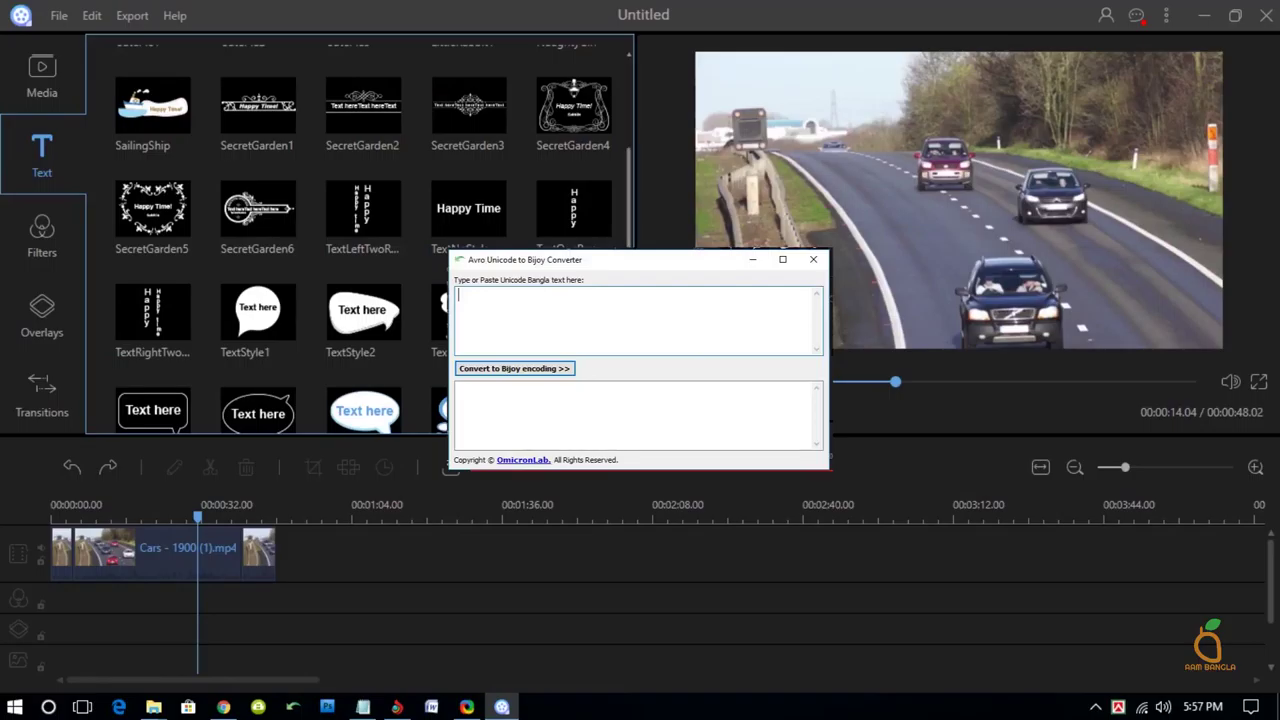
click(462, 228)
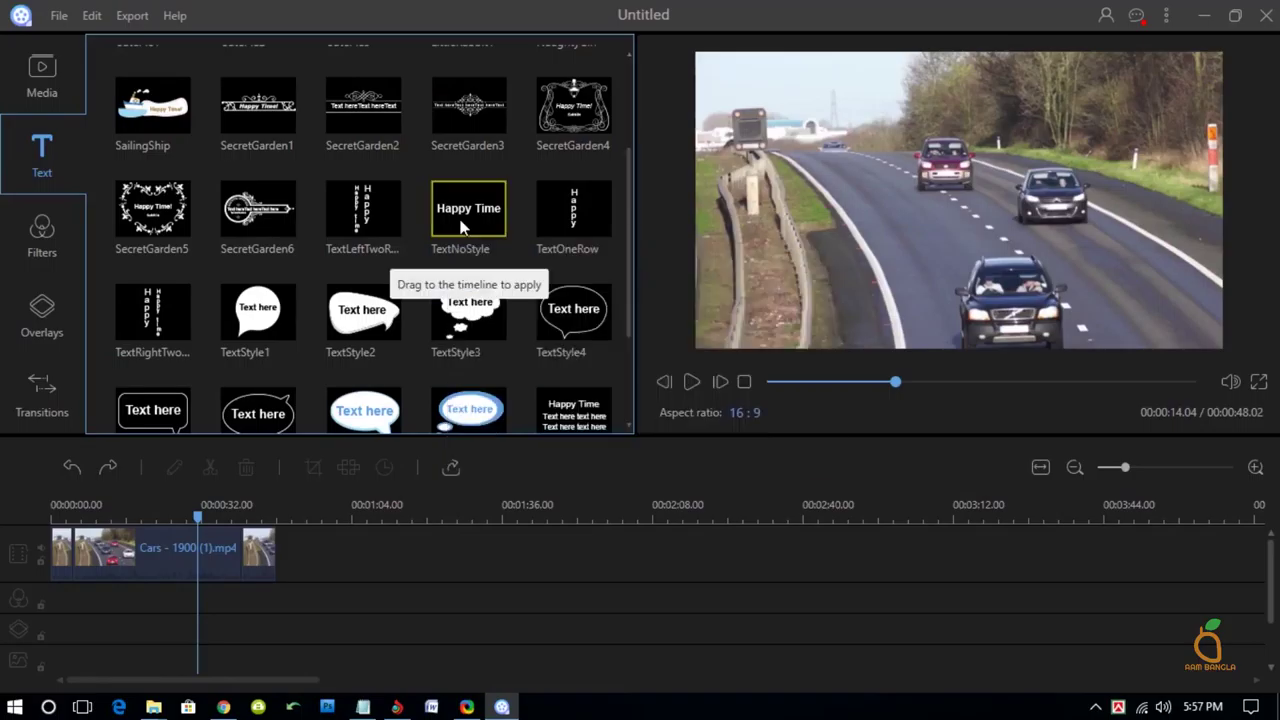
drag(462, 228, 75, 628)
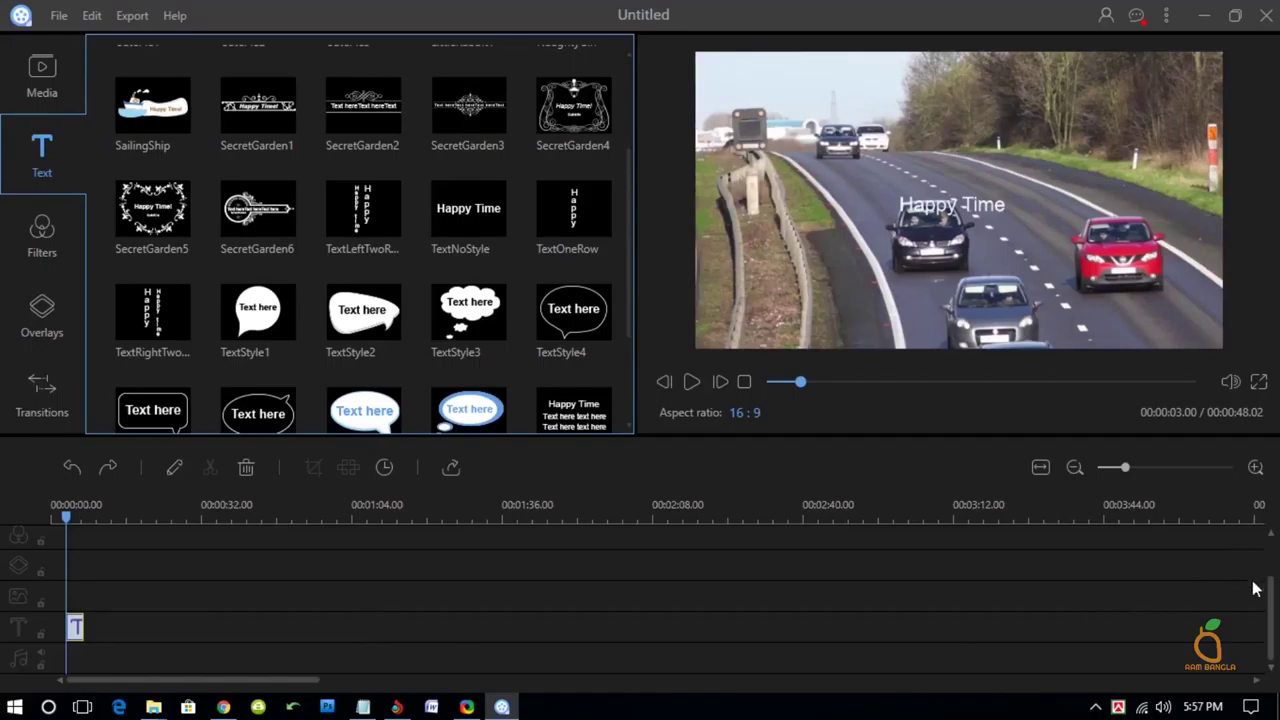
Step: Replace the title's 'Happy Time' wording with 'Sample Text'
double_click(74, 627)
mouse_move(955, 205)
mouse_down()
mouse_move(1023, 186)
mouse_move(1088, 203)
mouse_up()
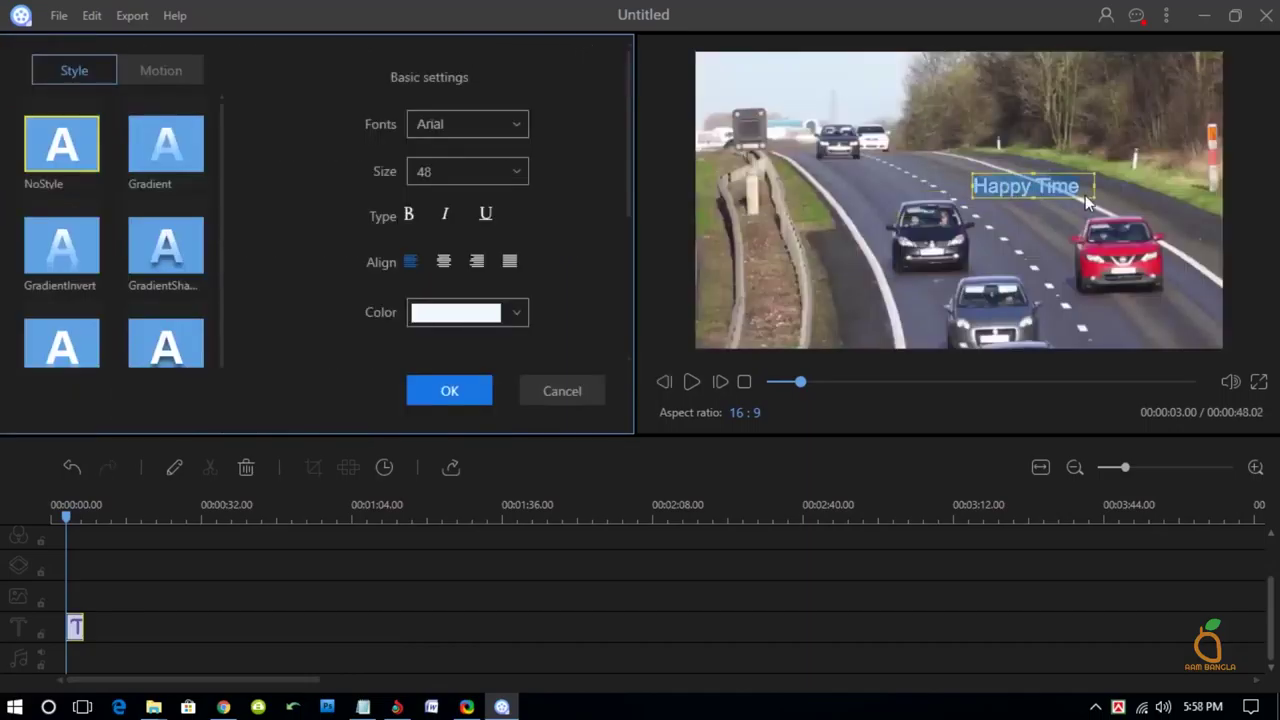
key(BackSpace)
text(Sample T)
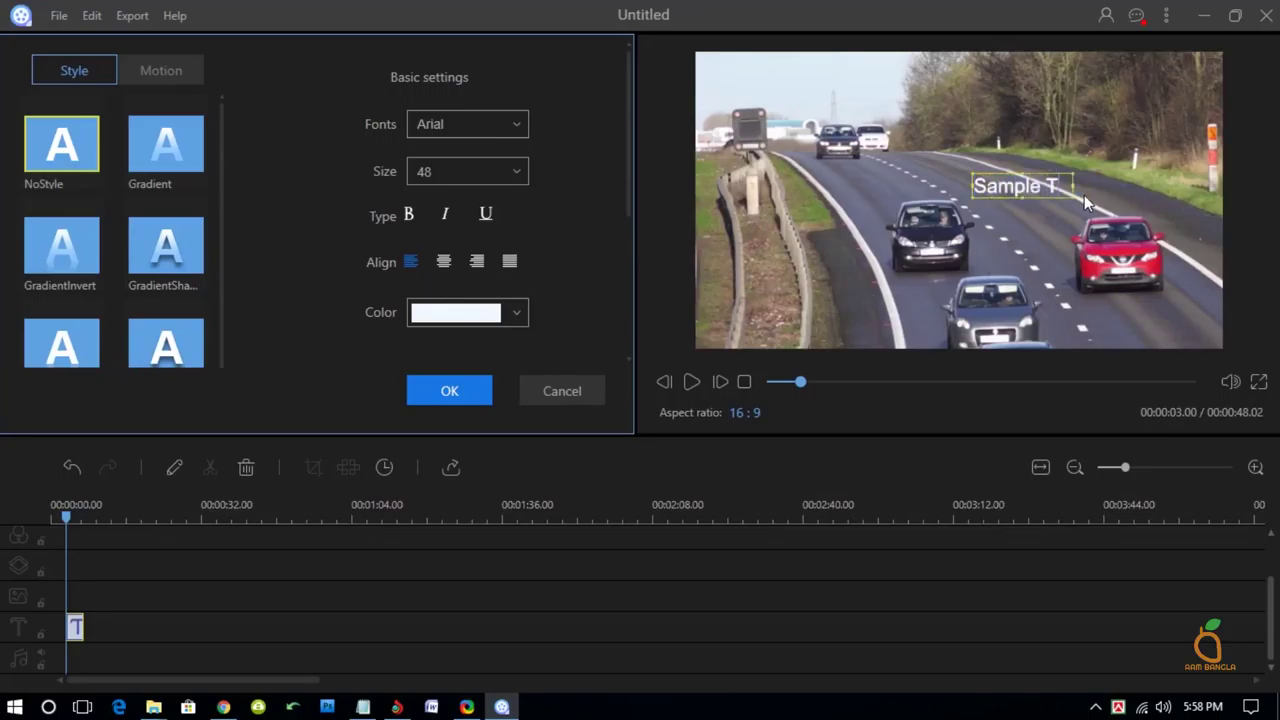
text(ext)
Step: Set the title to Bernard MT size 68, non-italic, keeping the white colour
click(467, 171)
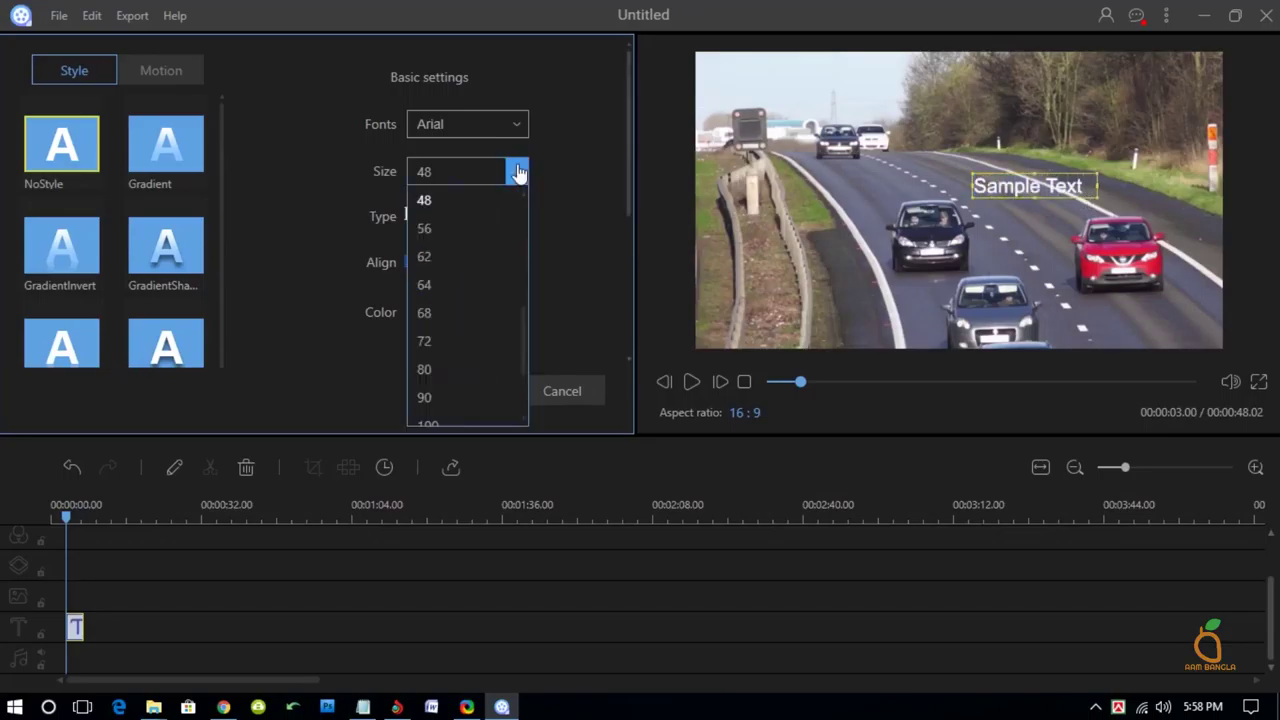
click(426, 312)
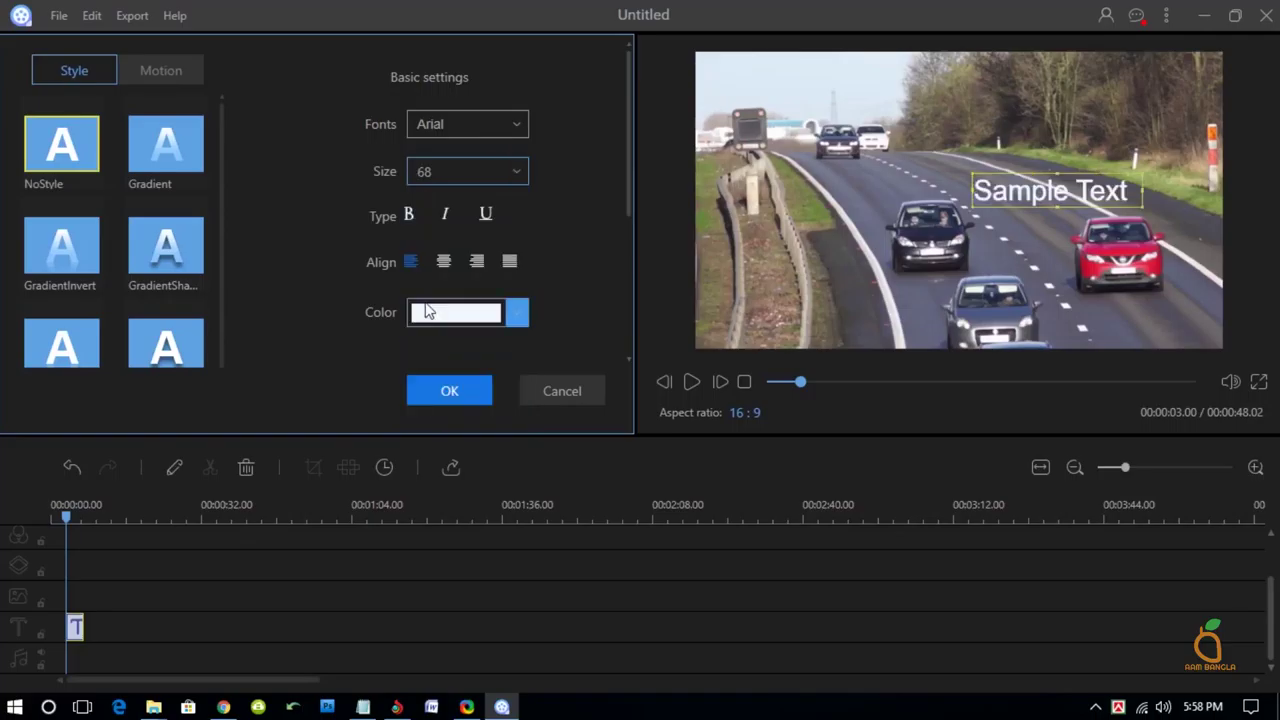
click(517, 124)
click(460, 215)
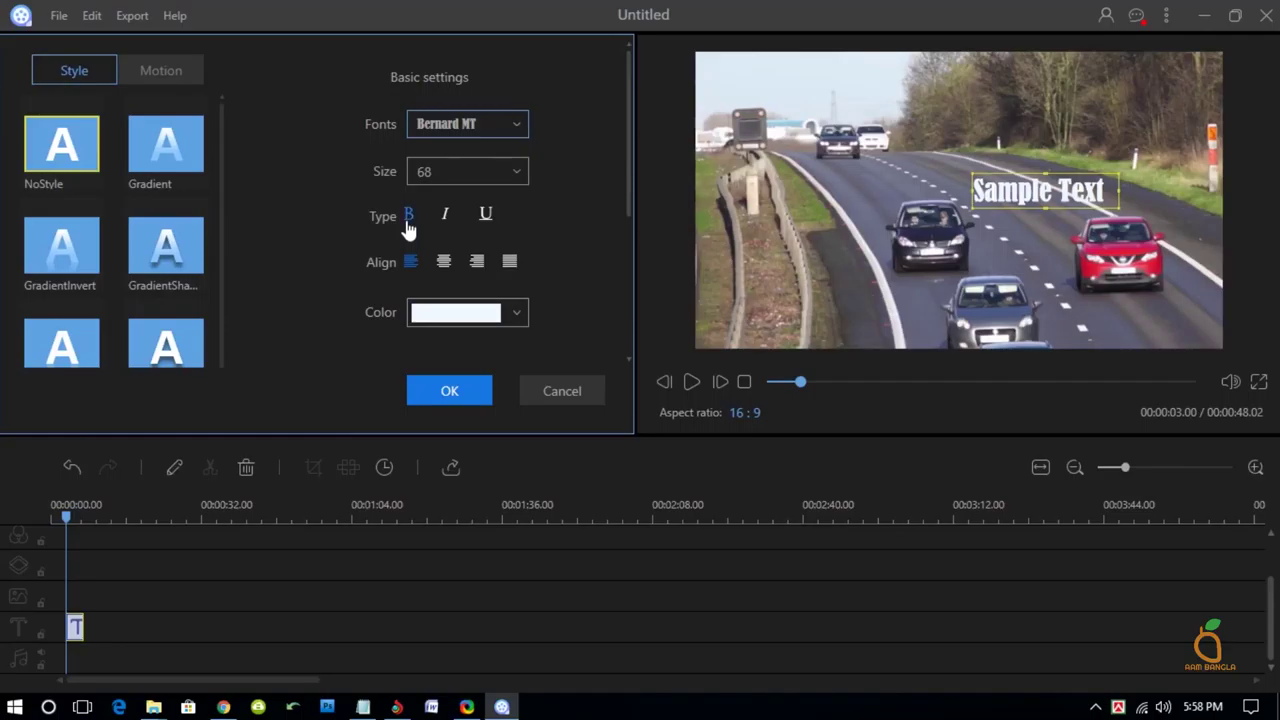
click(449, 222)
click(449, 220)
mouse_move(626, 203)
mouse_down()
mouse_move(622, 290)
mouse_move(622, 245)
mouse_up()
click(517, 236)
scroll(467, 414, down, 3)
scroll(467, 414, down, 3)
scroll(467, 414, down, 3)
scroll(468, 414, down, 3)
scroll(467, 414, down, 2)
click(557, 300)
Step: Enlarge the Sample Text title and move it across the lower left of the video
drag(1004, 171, 930, 117)
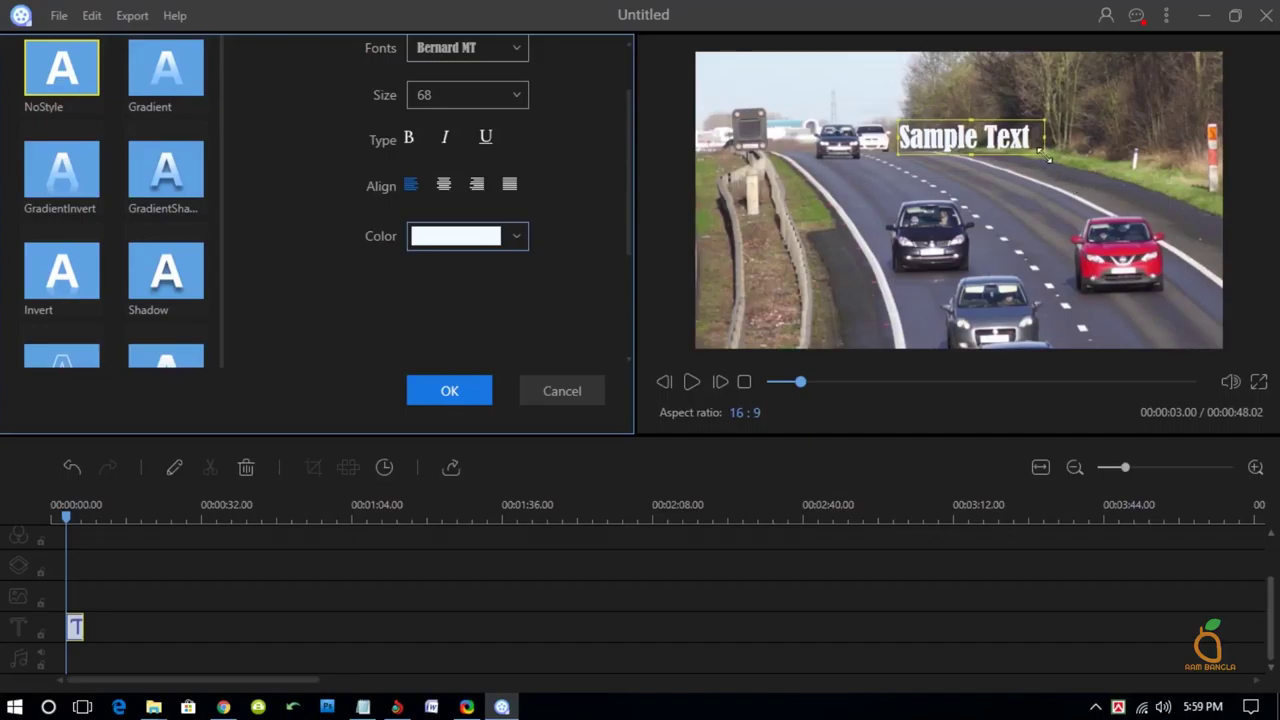
drag(1046, 156, 1152, 166)
mouse_move(1011, 123)
mouse_down()
mouse_move(1007, 162)
mouse_move(846, 266)
mouse_up()
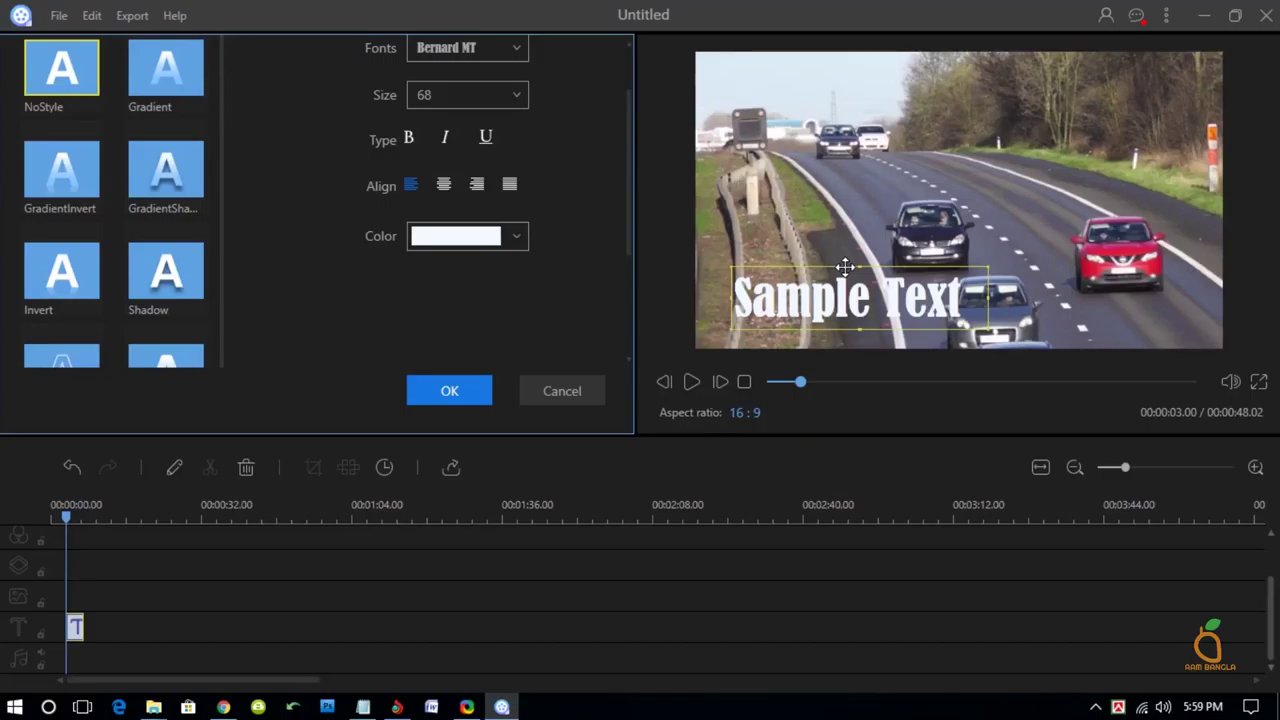
scroll(160, 258, up, 2)
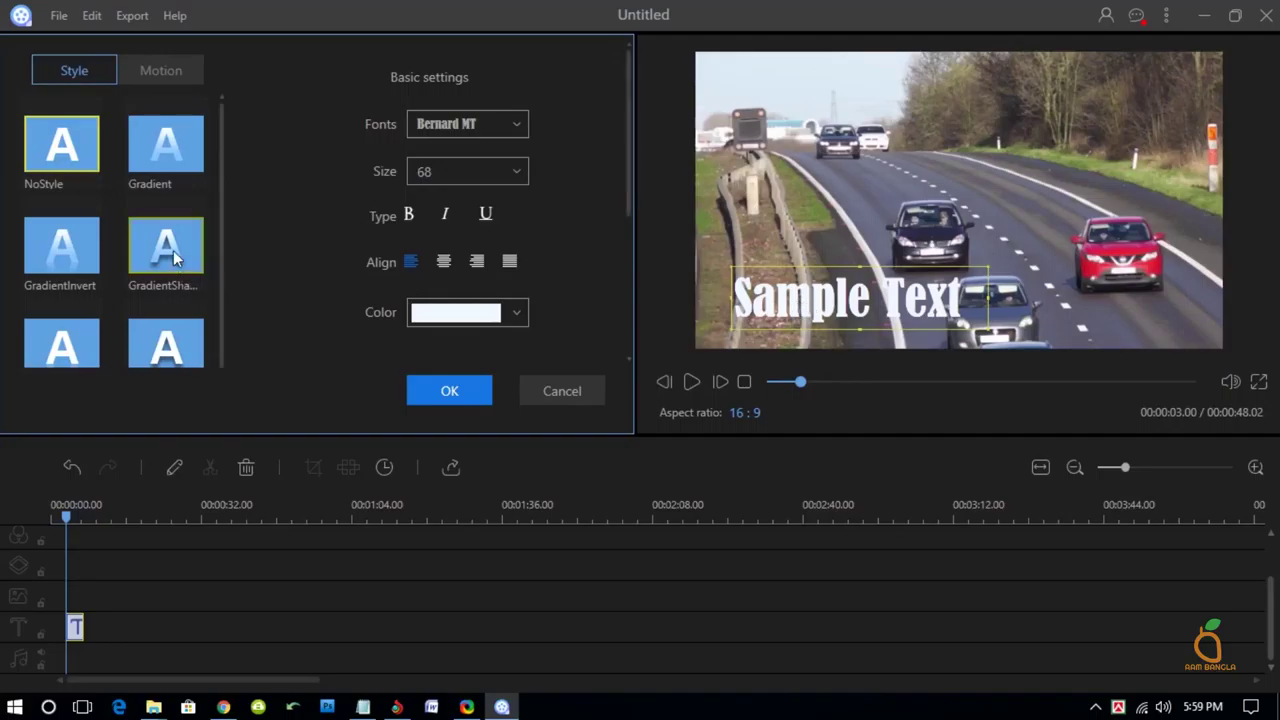
Step: Try GradientShadow, Gradient and Invert styles on the title, then return to NoStyle
click(173, 250)
click(176, 147)
click(57, 170)
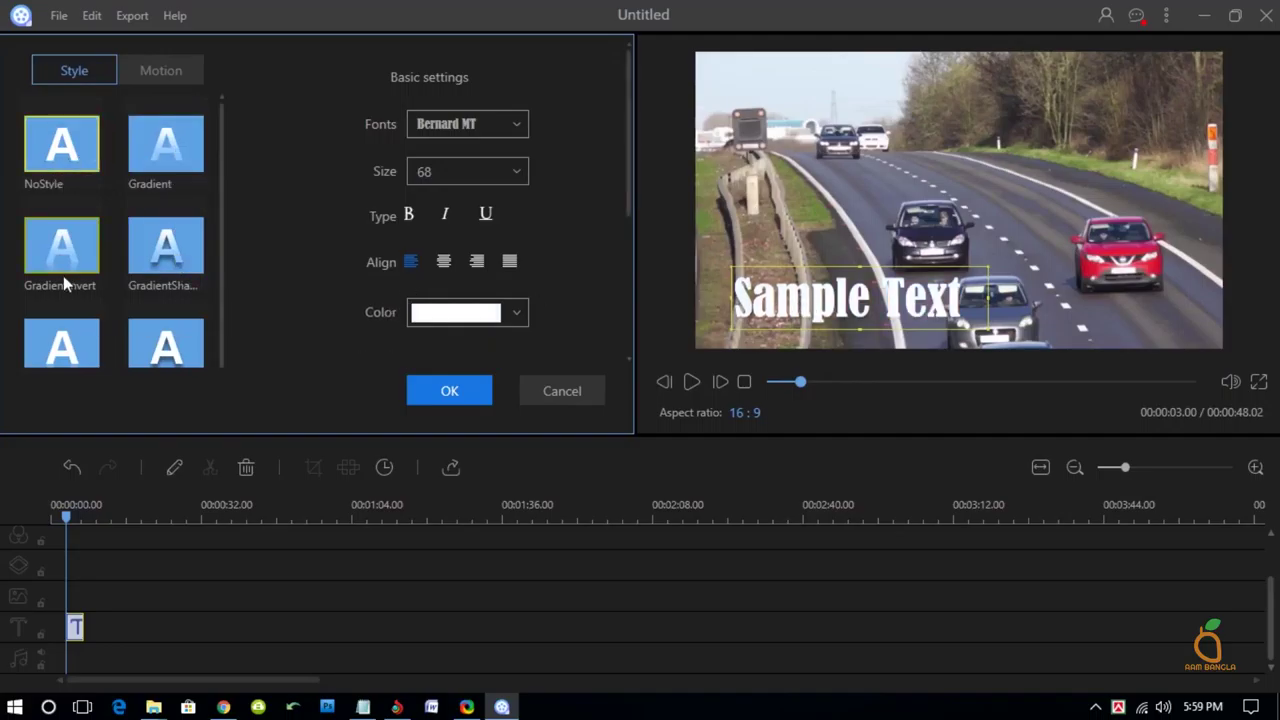
scroll(63, 285, down, 1)
click(61, 300)
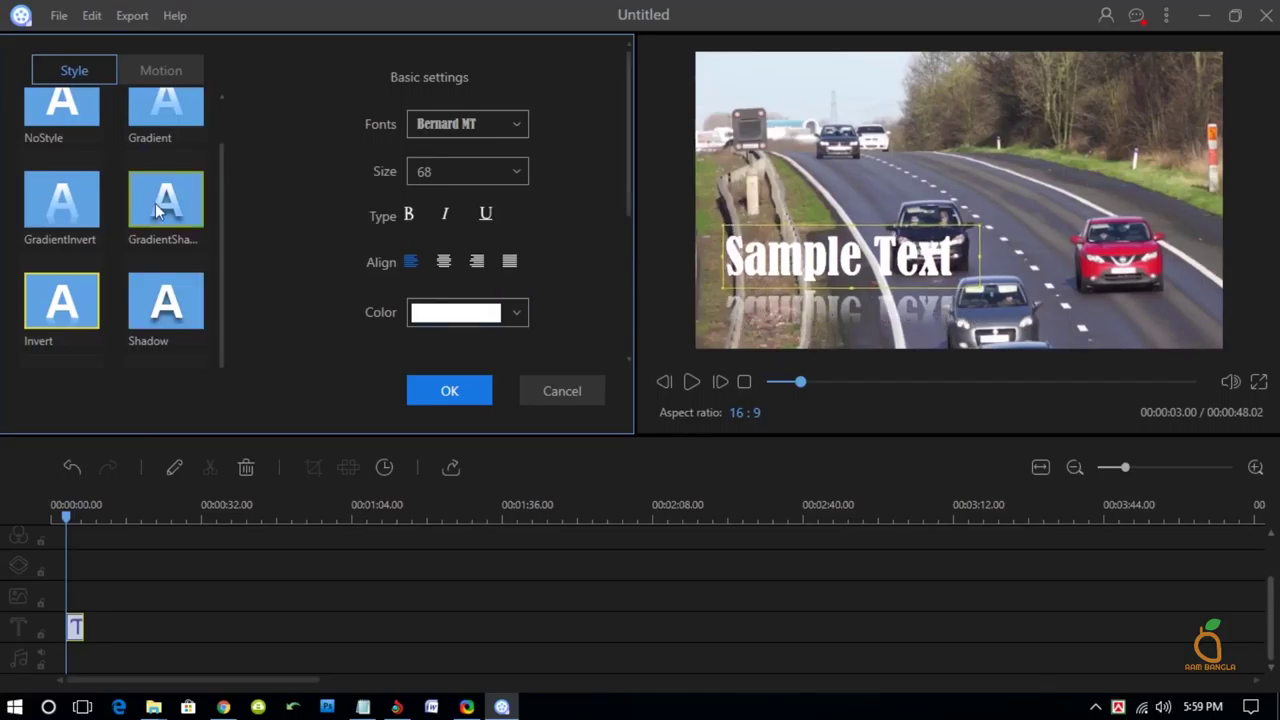
scroll(223, 280, up, 1)
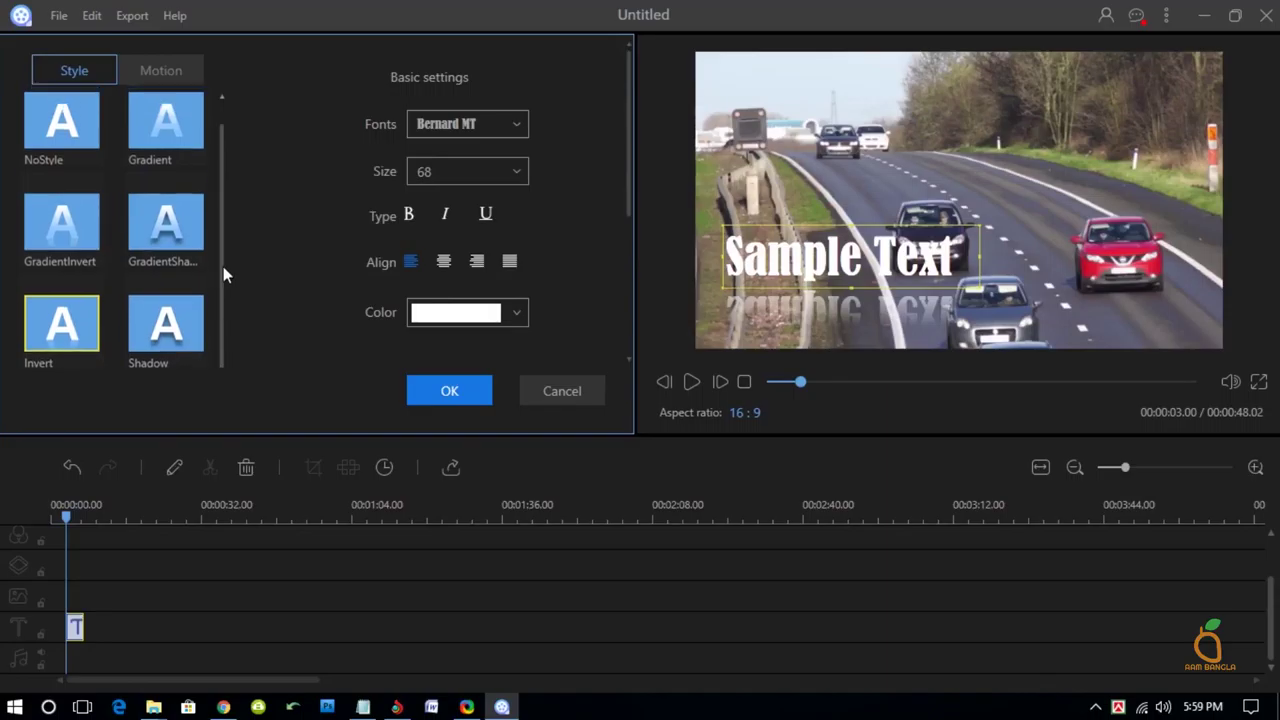
click(85, 155)
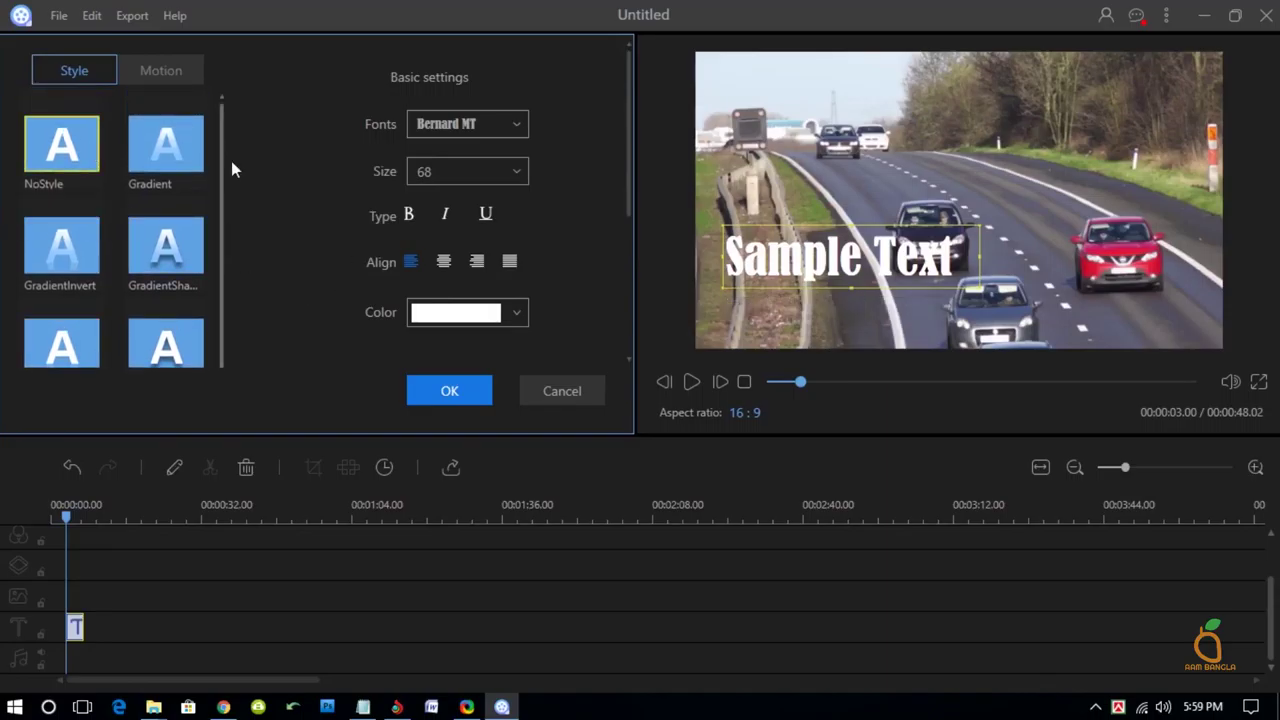
Step: Give the title the MoveUp slide motion after trying MoveRight
click(166, 68)
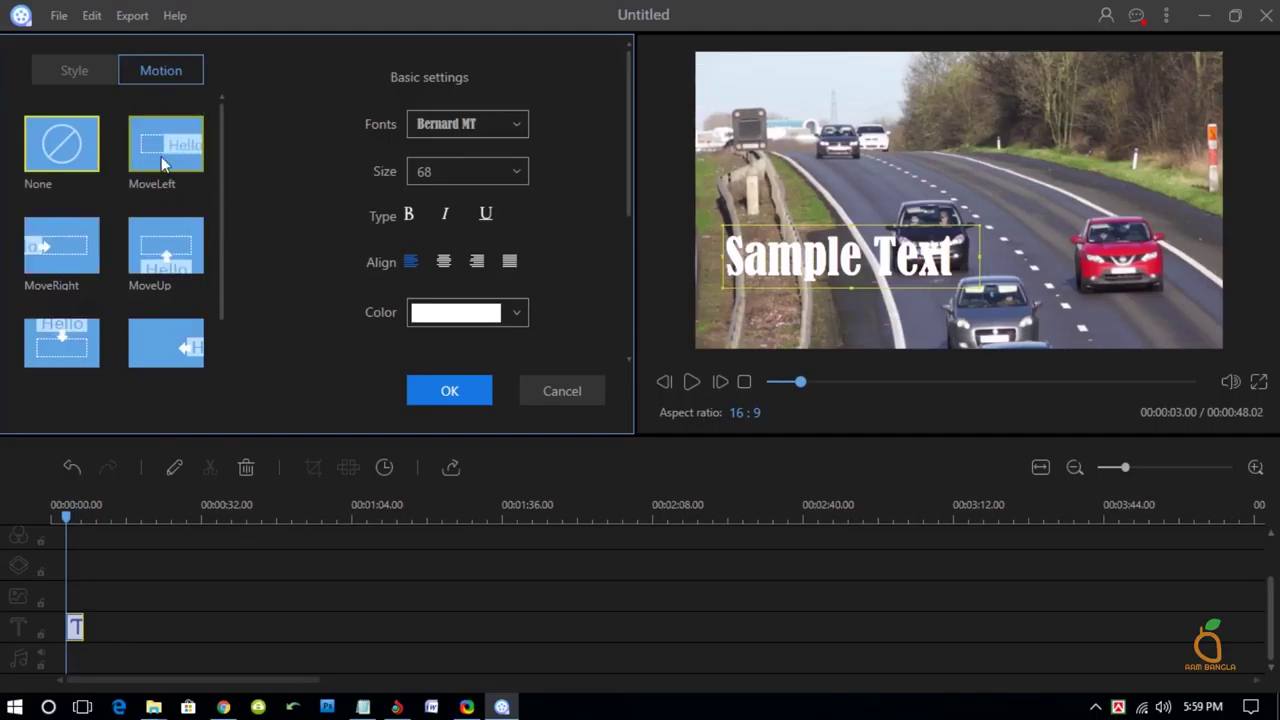
double_click(53, 248)
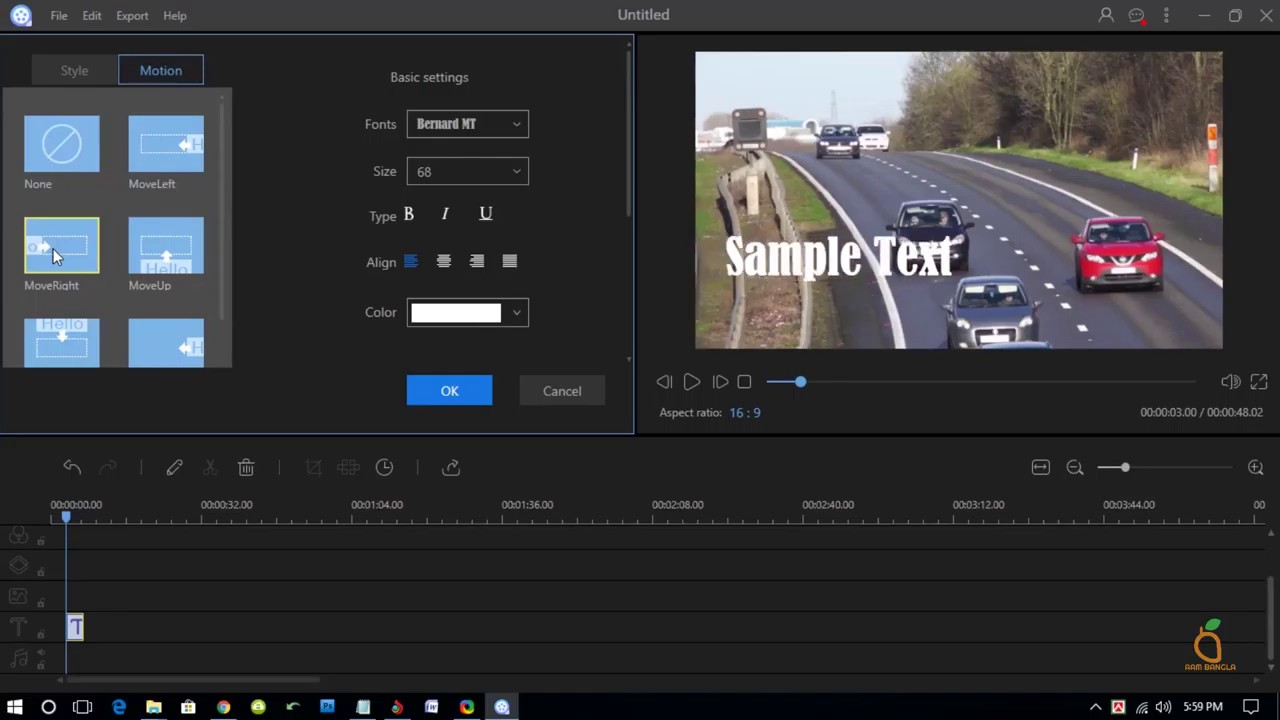
double_click(62, 348)
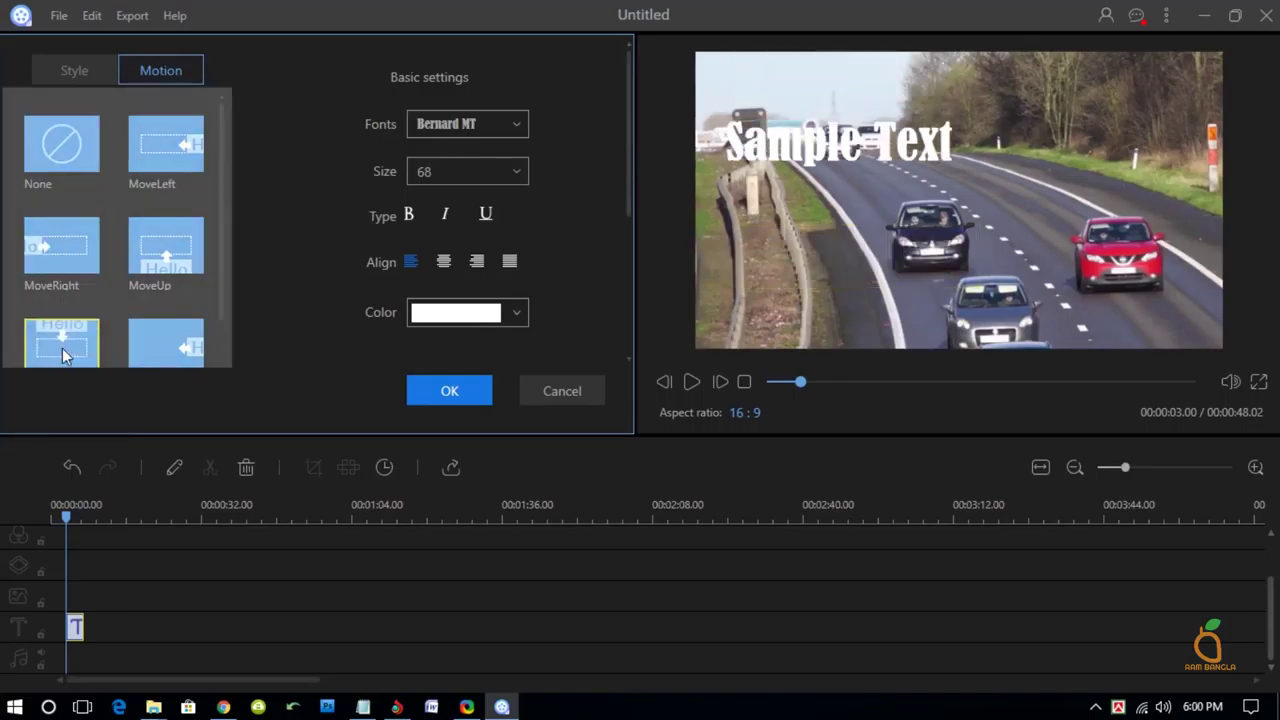
double_click(159, 244)
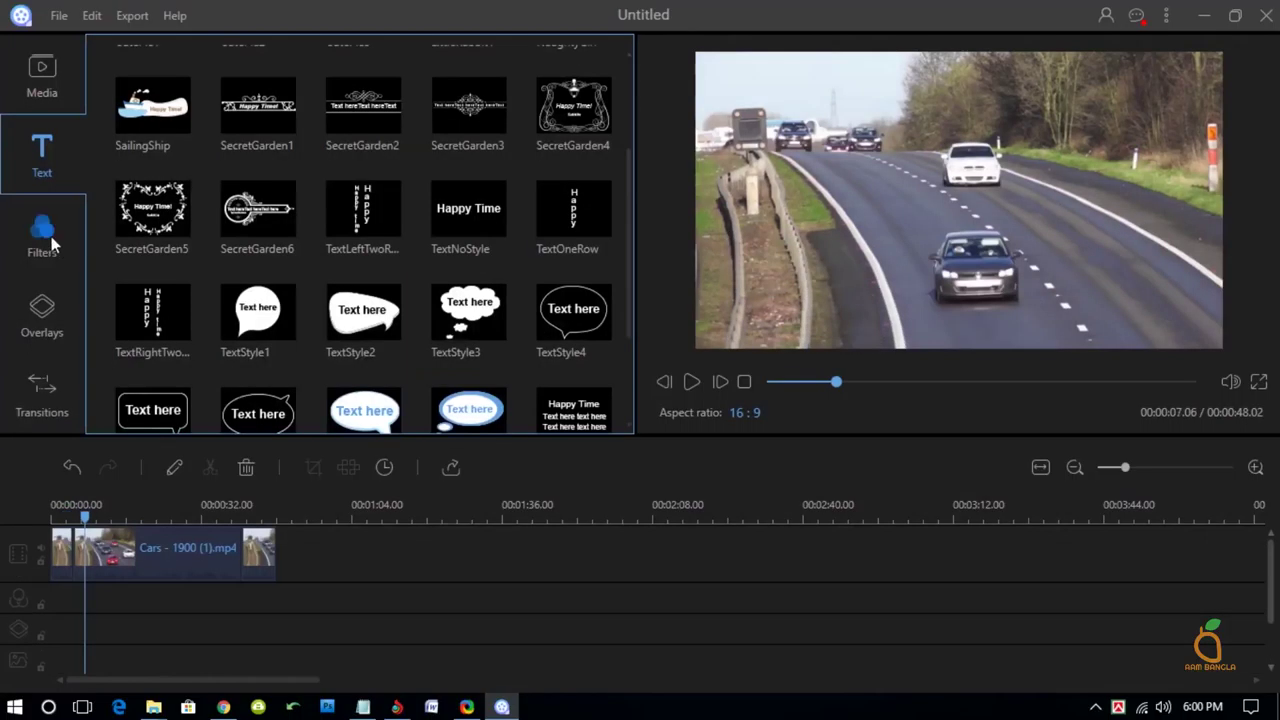
Step: Add the RainHeavy filter over the cars clip, preview it, then delete it
click(51, 236)
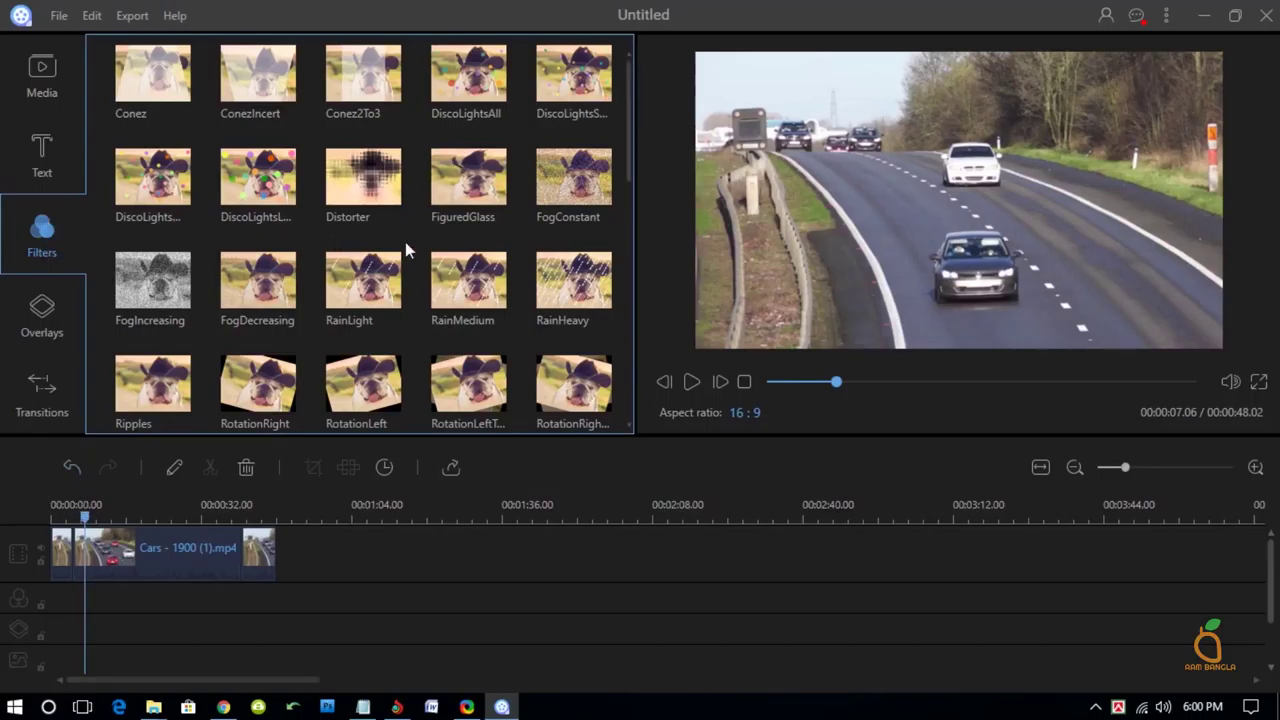
scroll(619, 298, down, 3)
scroll(609, 297, up, 2)
click(575, 243)
mouse_move(578, 242)
mouse_down()
mouse_move(86, 604)
mouse_move(228, 598)
mouse_up()
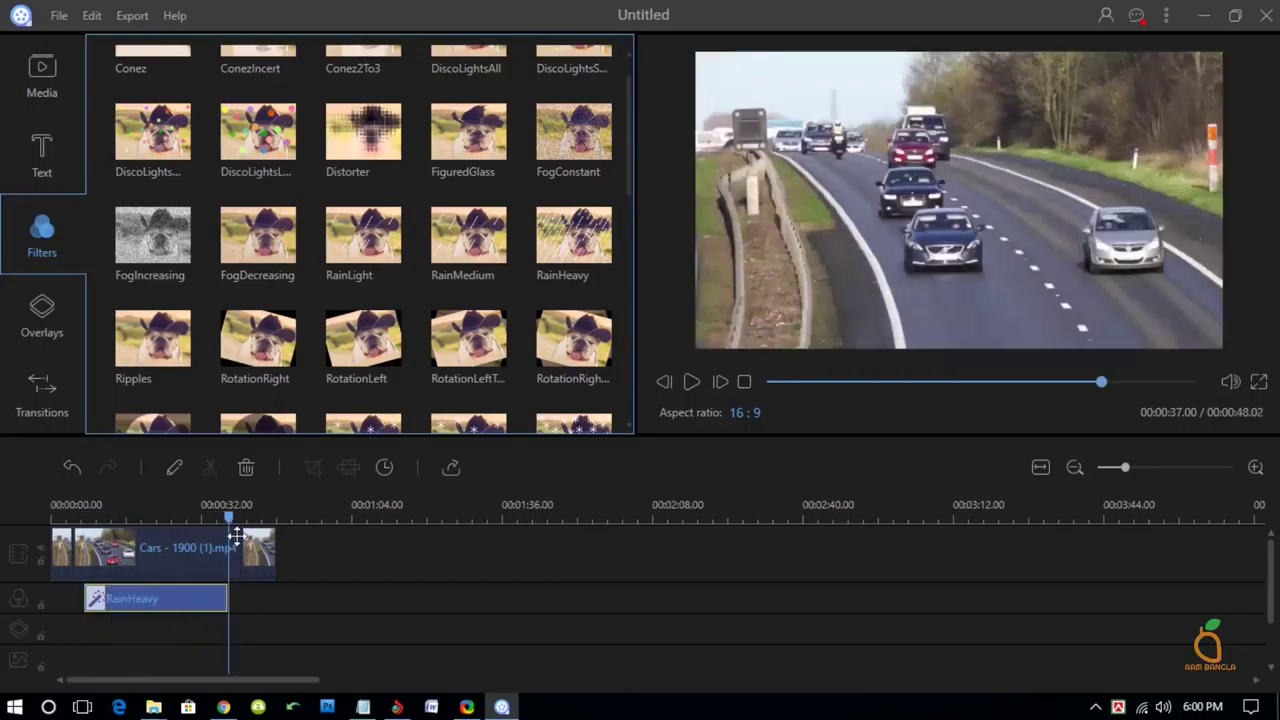
drag(229, 518, 68, 535)
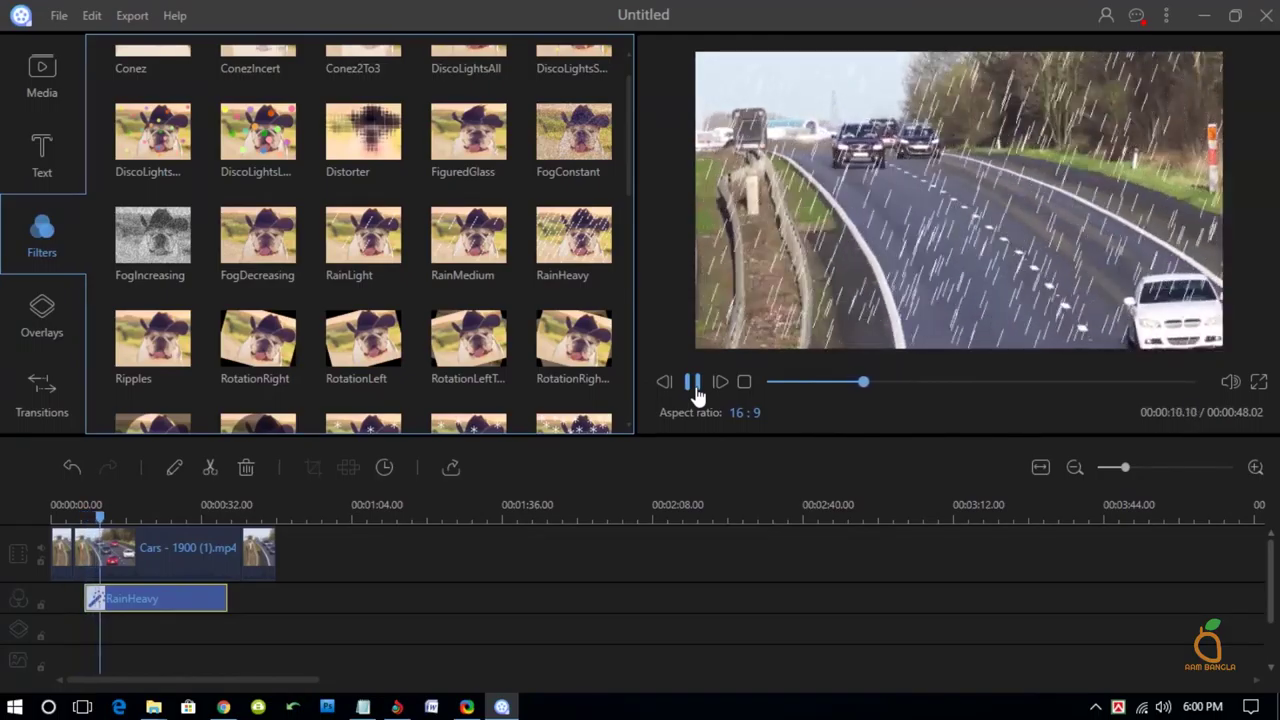
click(189, 597)
key(Delete)
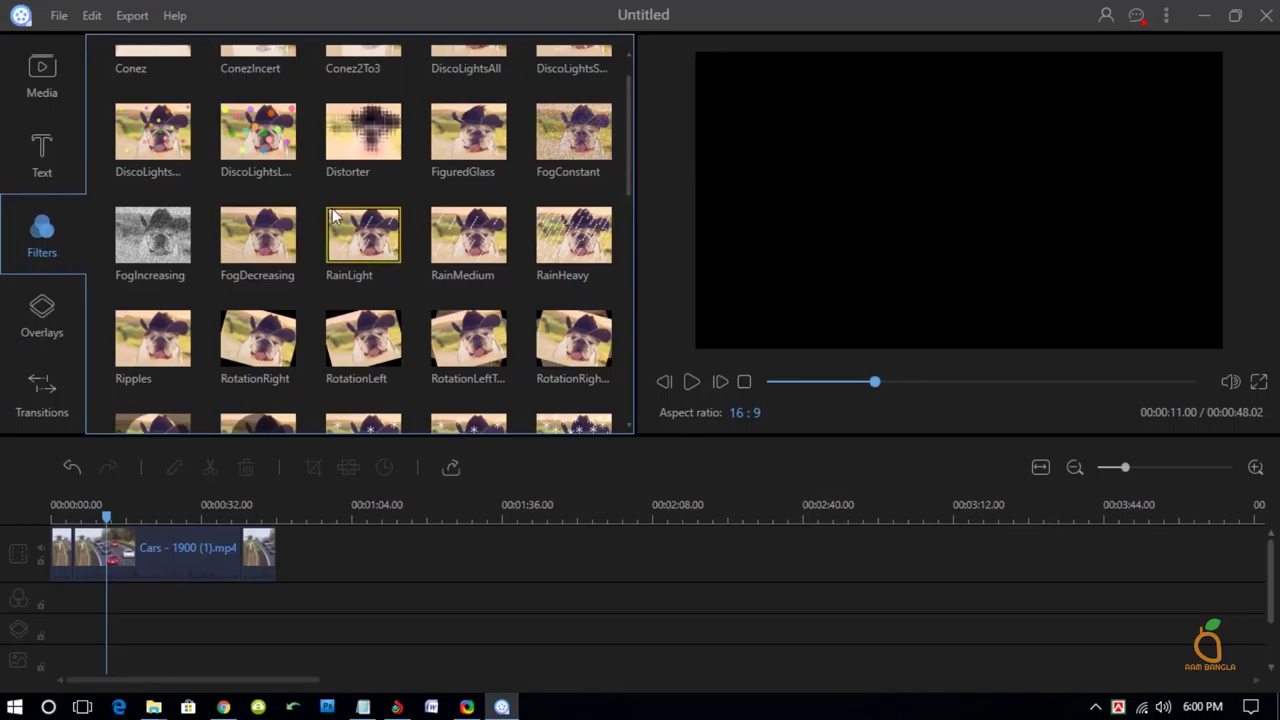
Step: Put the SnowHeavy filter on the filter track over the start of the cars clip
scroll(350, 260, down, 2)
scroll(358, 316, down, 1)
drag(363, 280, 126, 598)
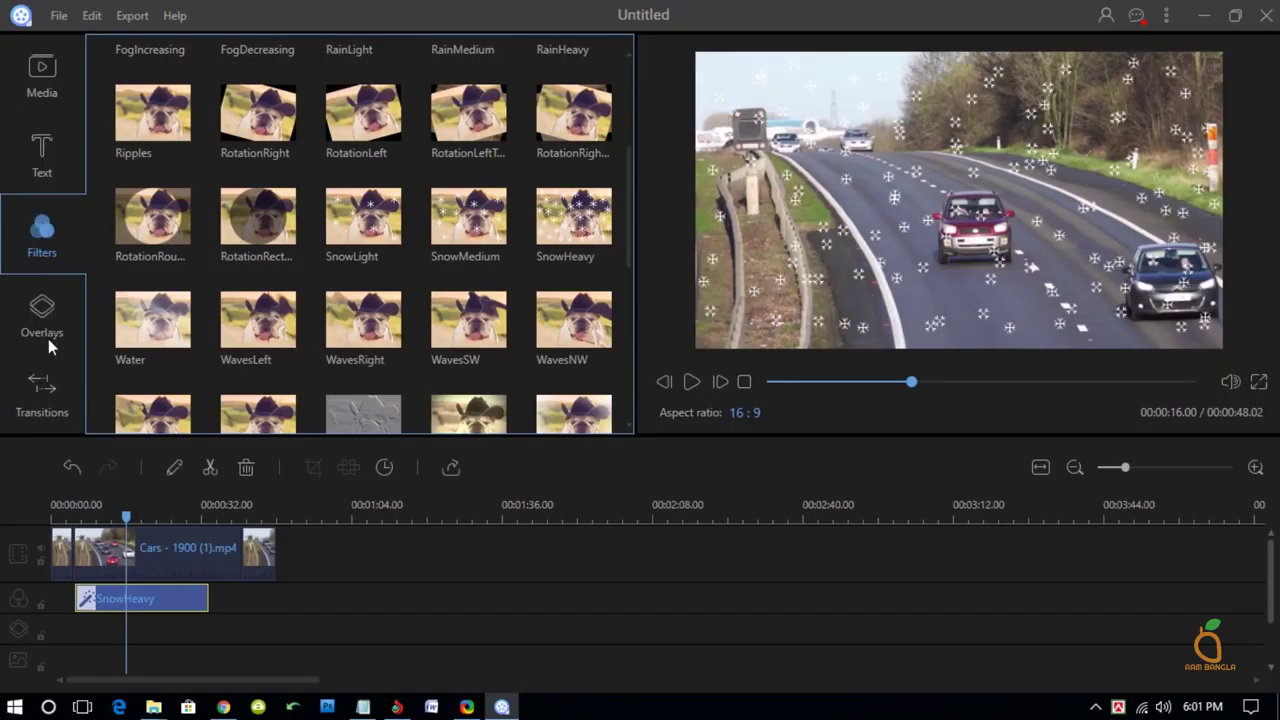
click(48, 327)
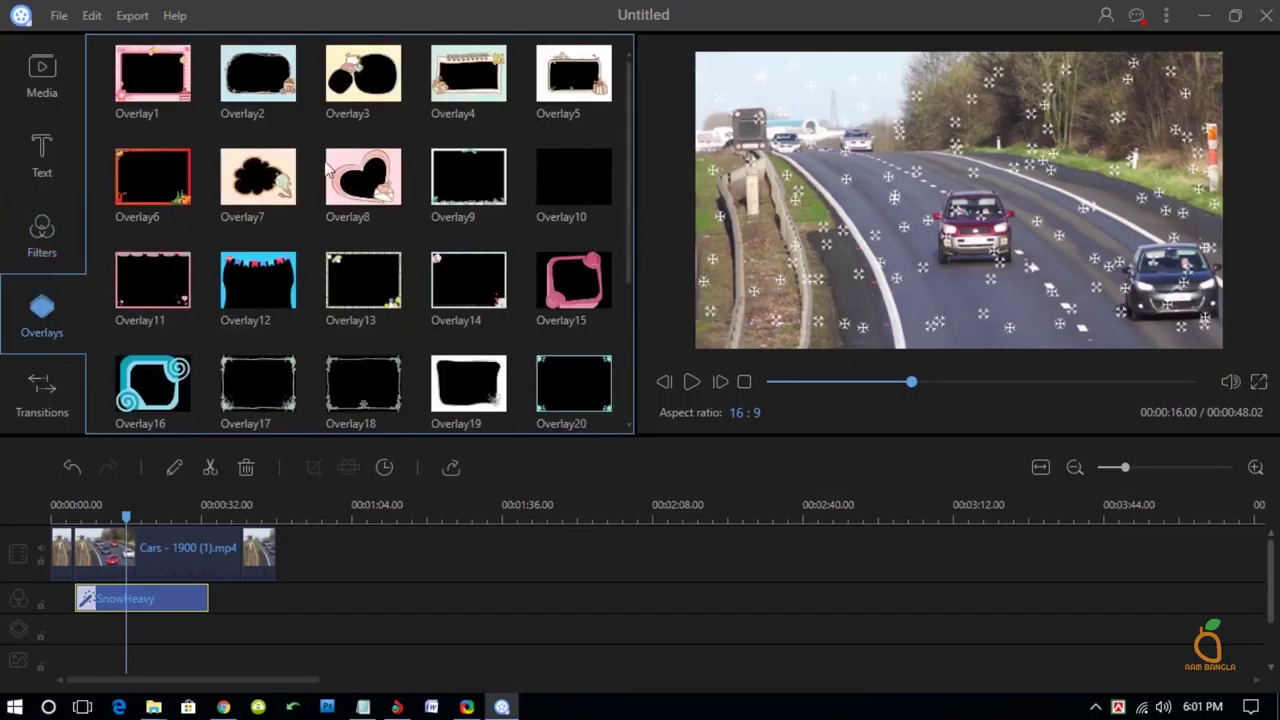
Step: Lay the Overlay25 viewfinder frame over the cars clip, lengthen it, and play it back
scroll(450, 240, down, 3)
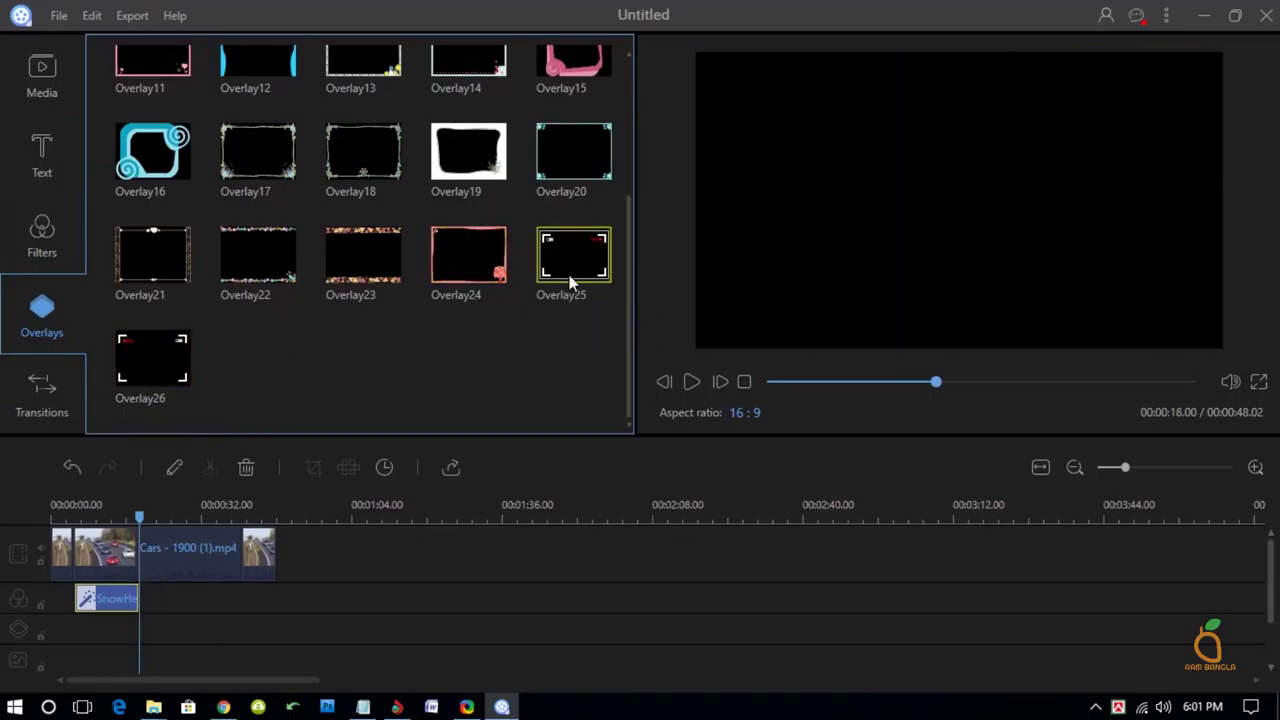
mouse_move(572, 284)
mouse_down()
mouse_move(183, 635)
mouse_move(160, 624)
mouse_up()
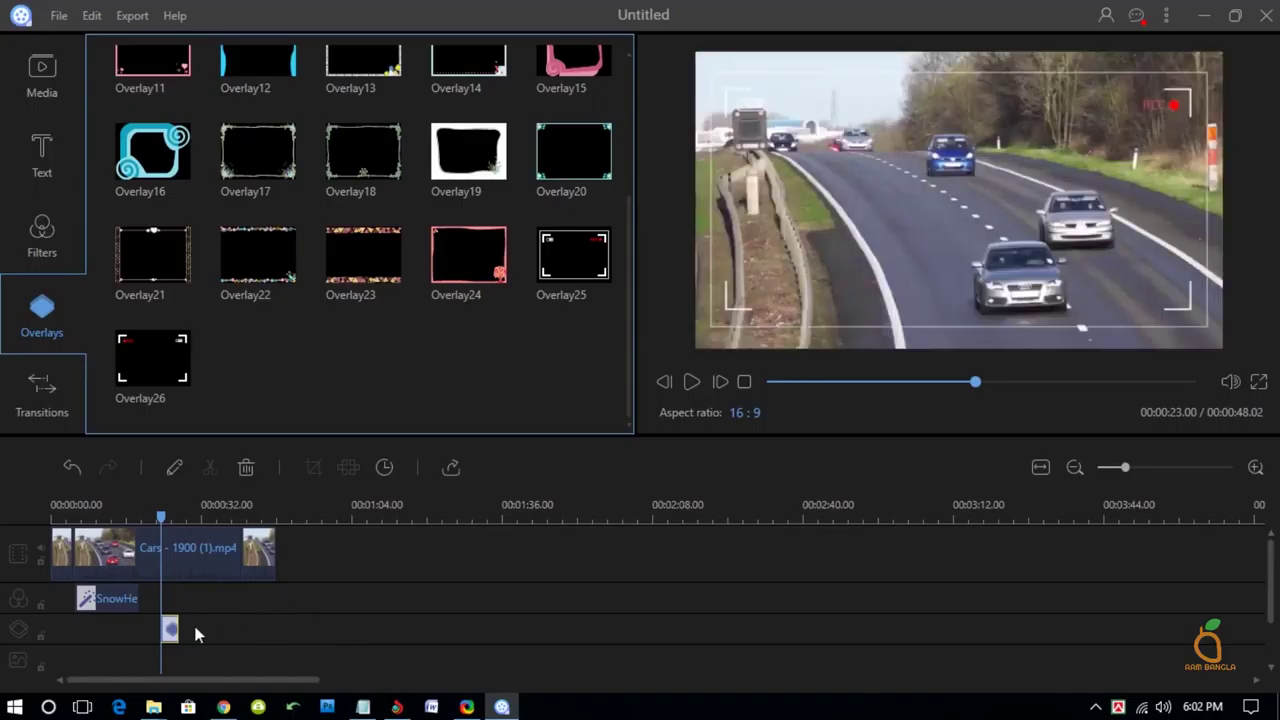
drag(172, 627, 238, 629)
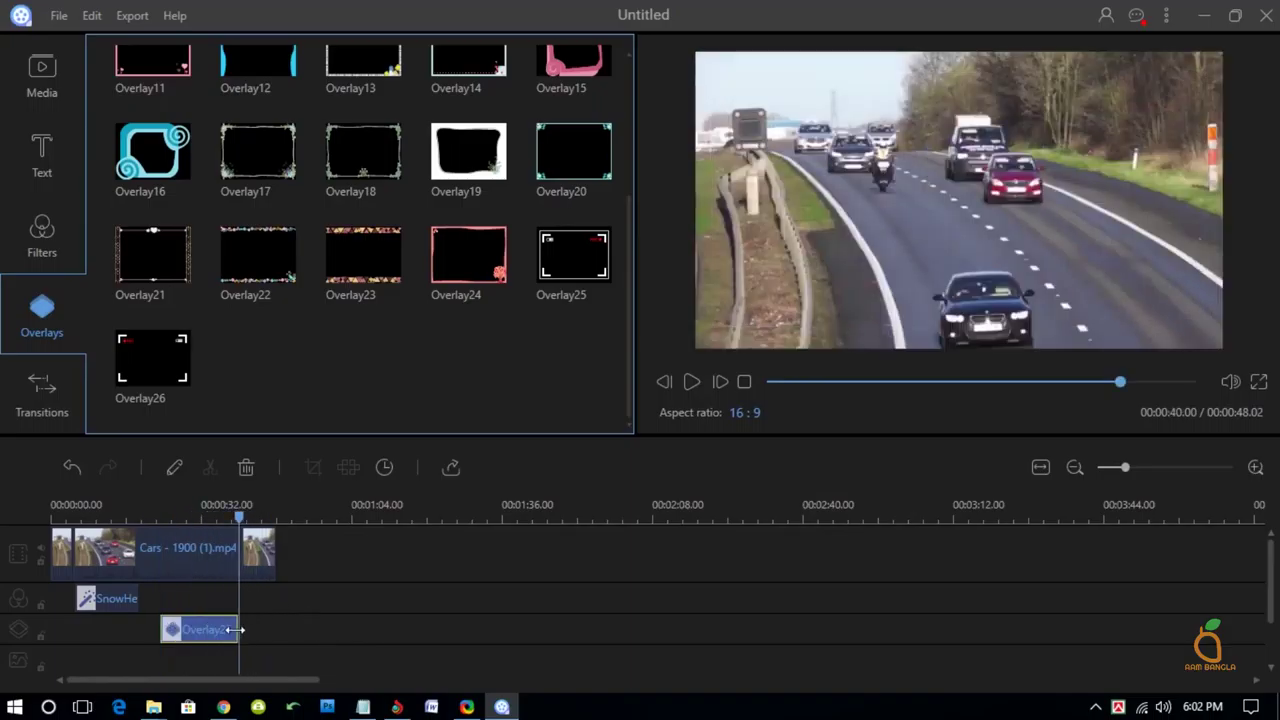
drag(242, 528, 167, 532)
click(691, 381)
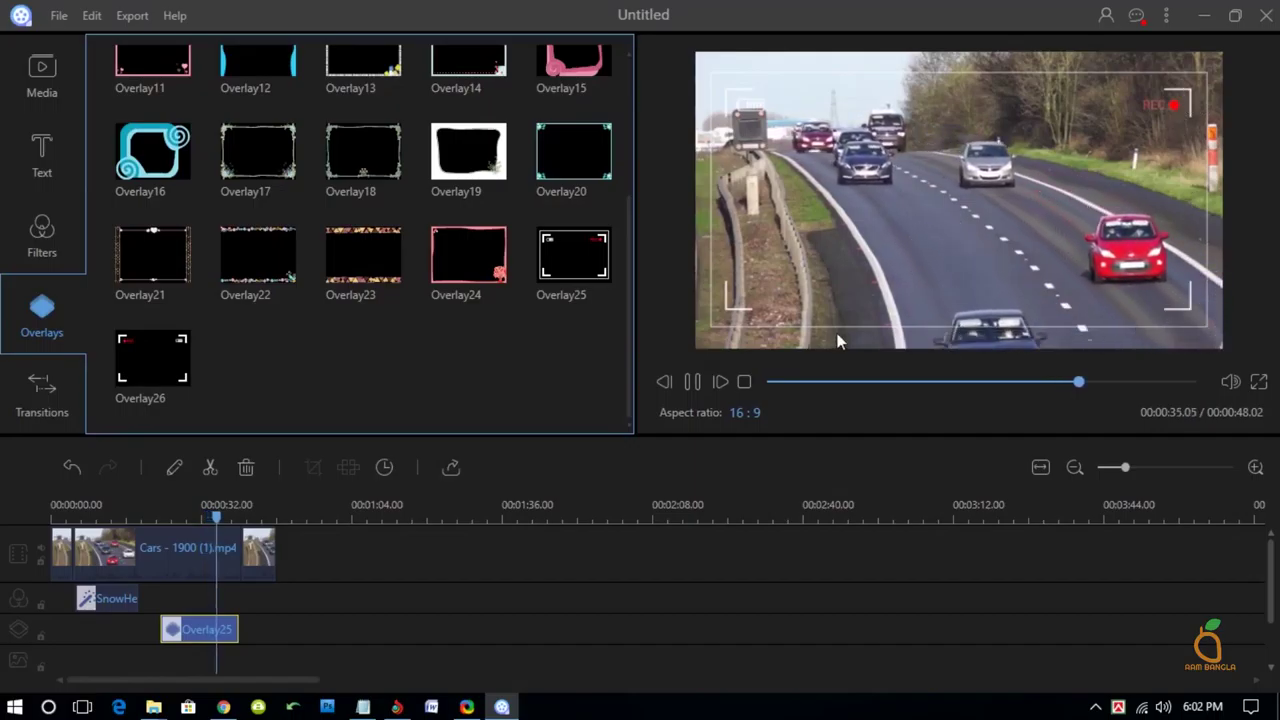
Step: Import the rocket image Twemoji_1f680.svg.png with Ctrl+I
key(ctrl+i)
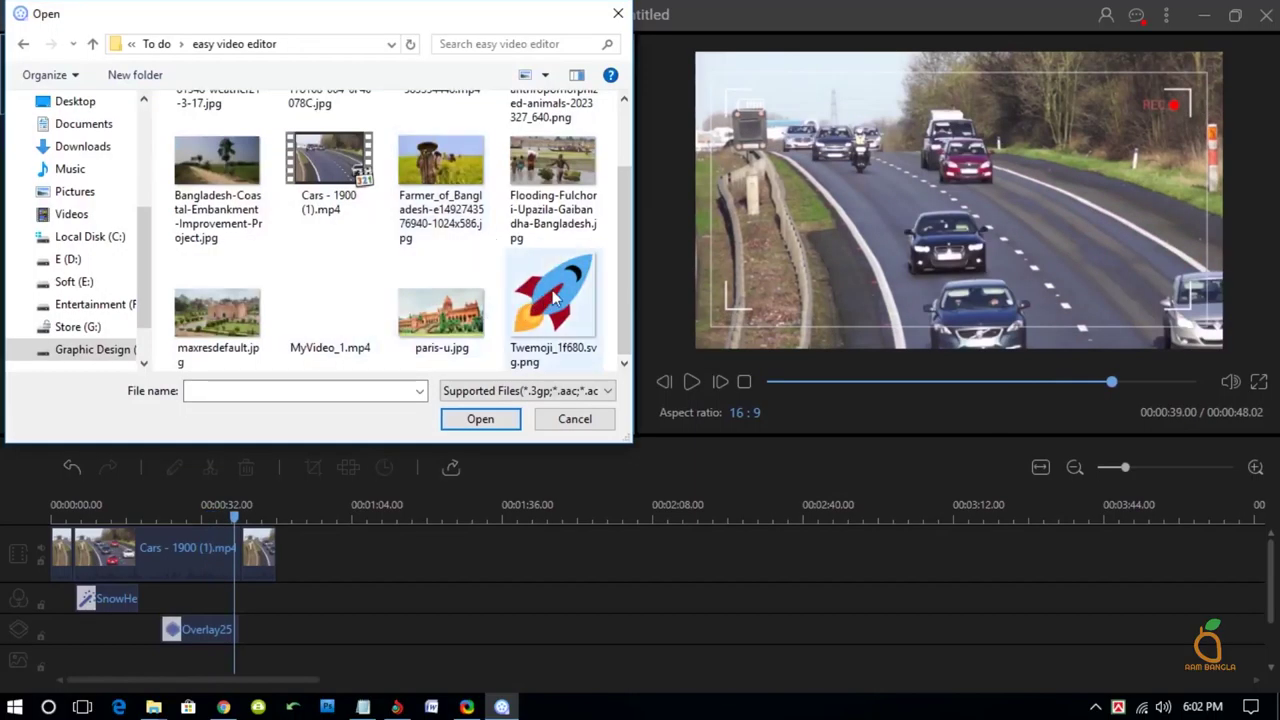
click(556, 298)
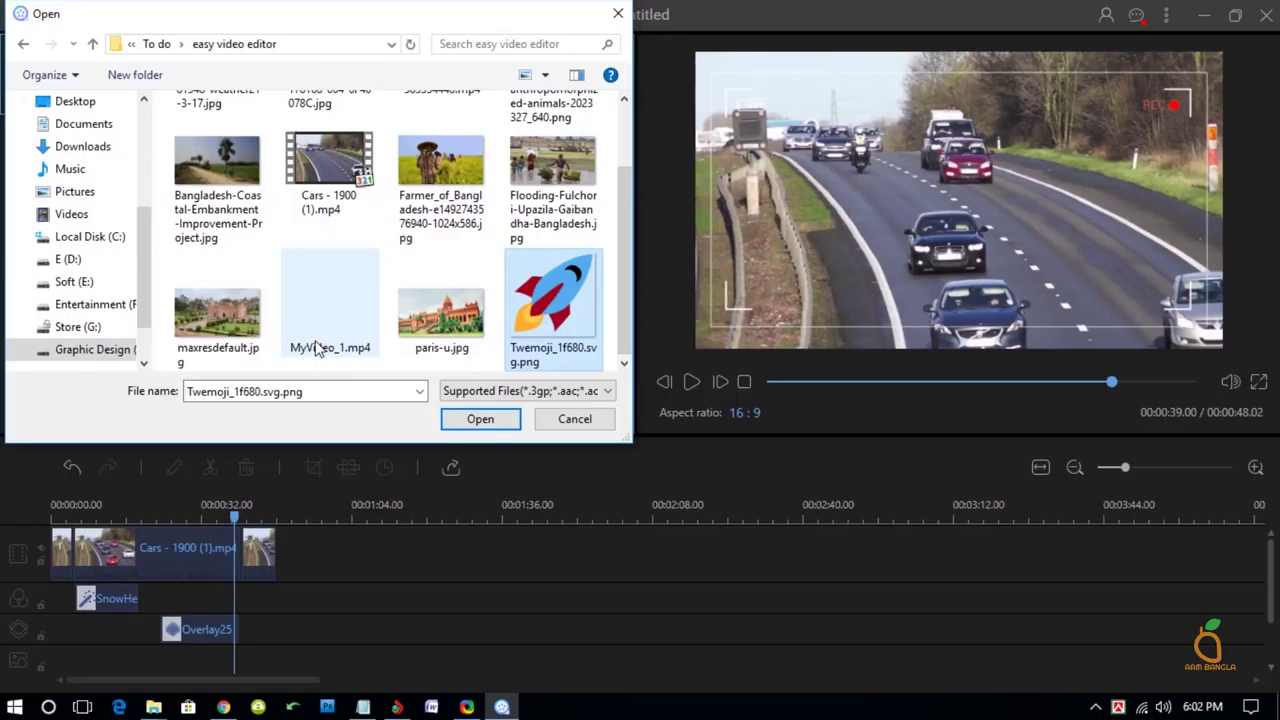
click(318, 335)
click(565, 322)
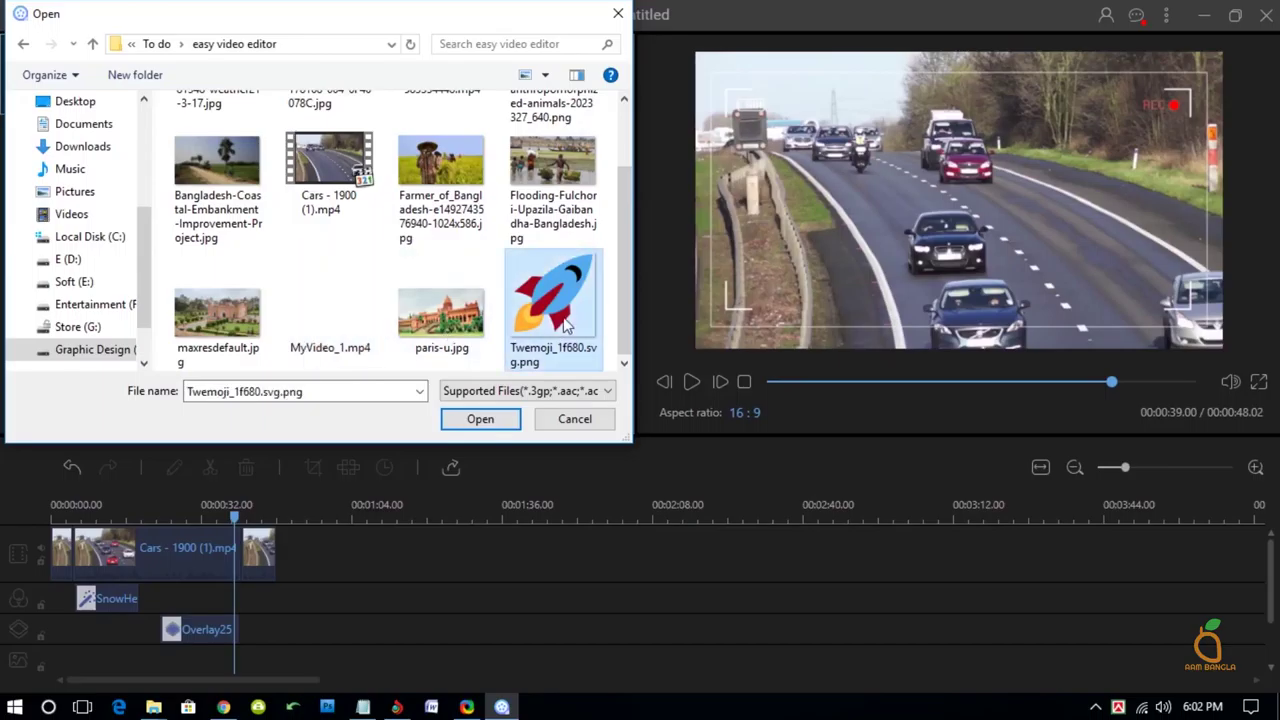
click(466, 418)
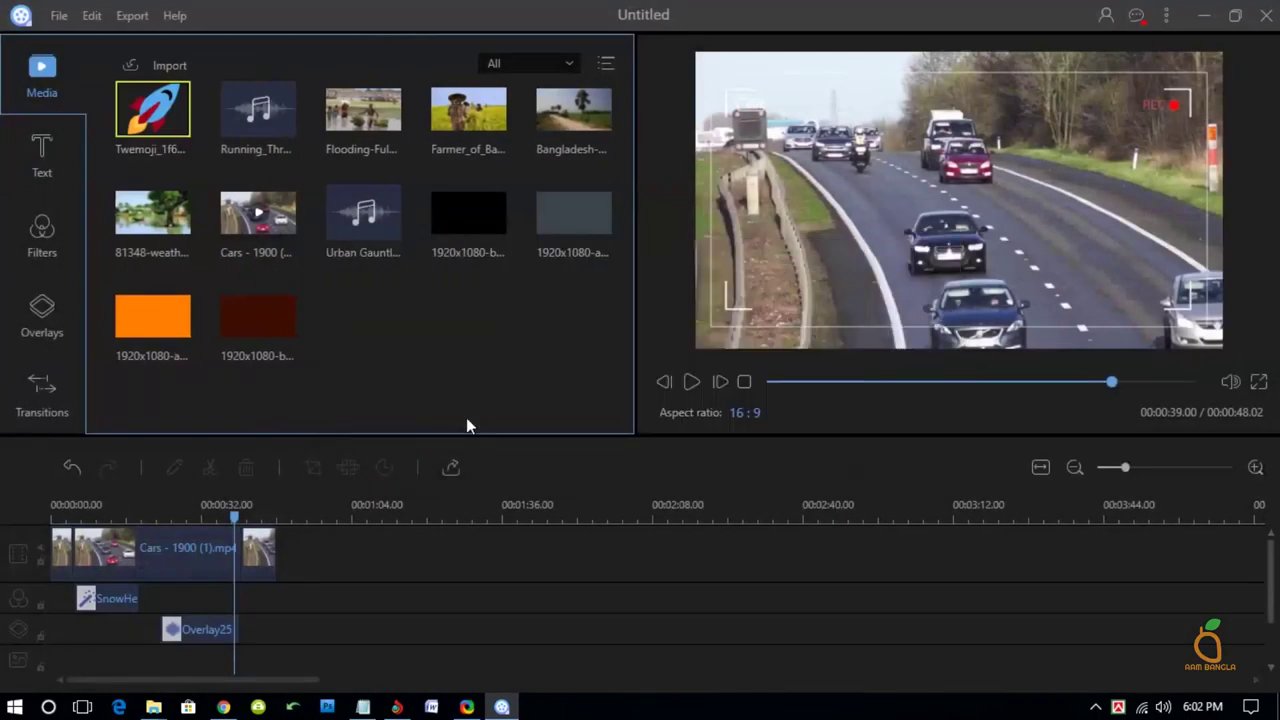
Step: Place the rocket image on the picture-in-picture track near 40 seconds and bring up its edit settings
click(163, 124)
drag(280, 617, 243, 604)
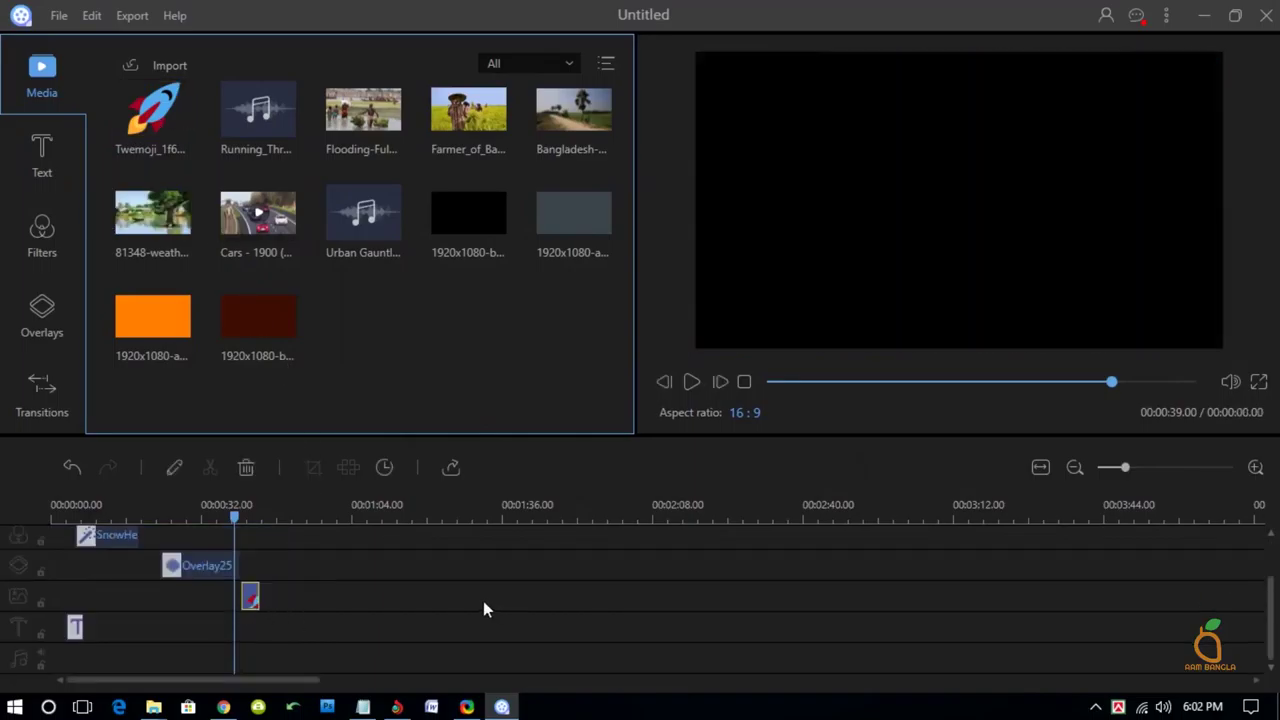
drag(248, 510, 236, 510)
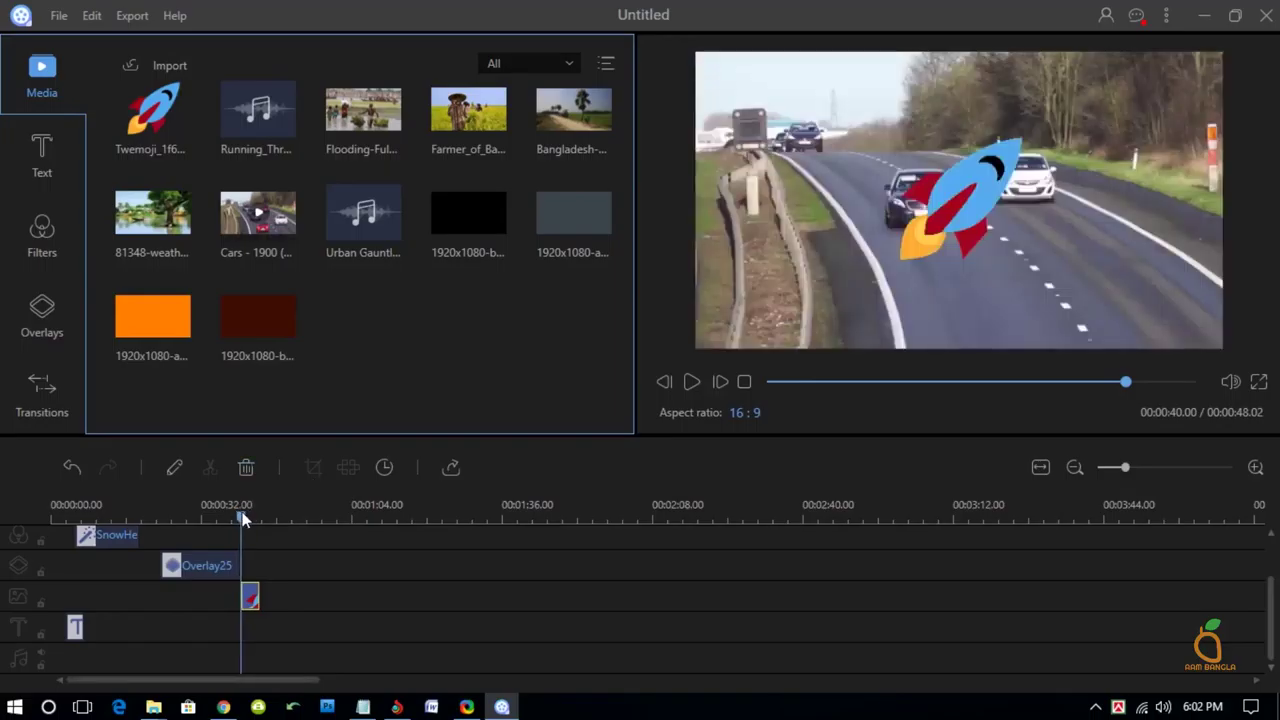
right_click(249, 597)
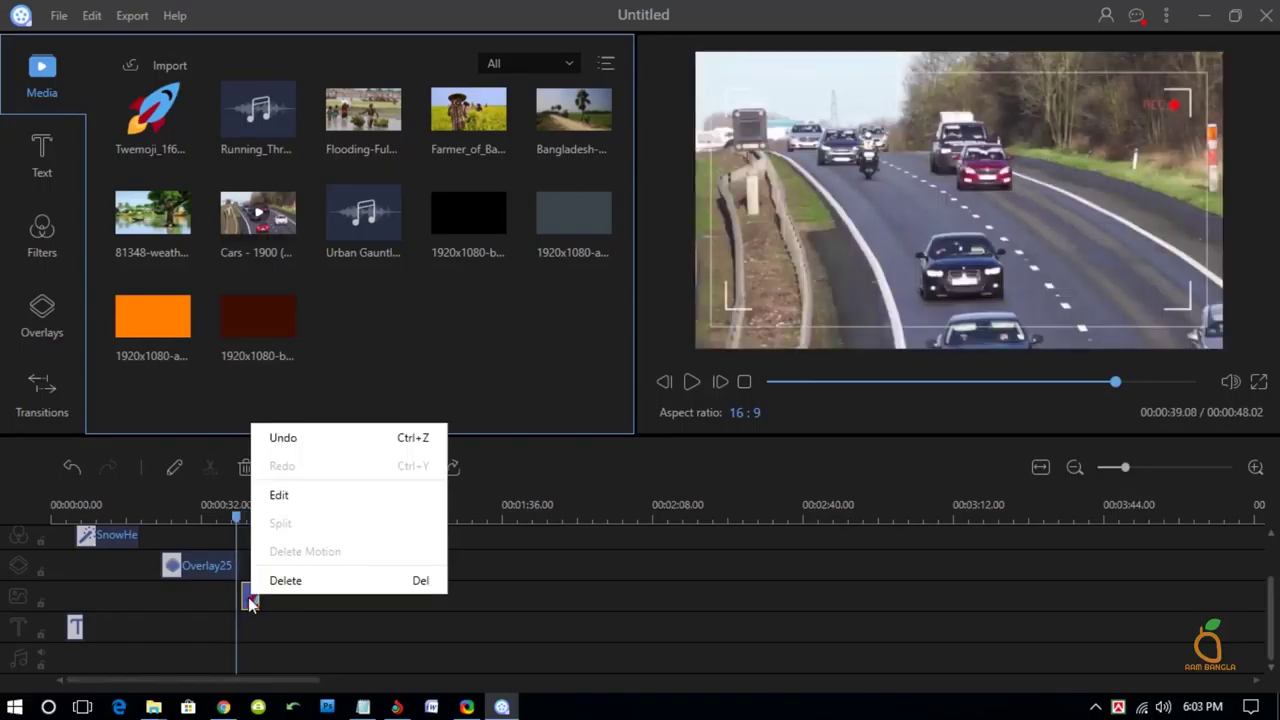
click(283, 493)
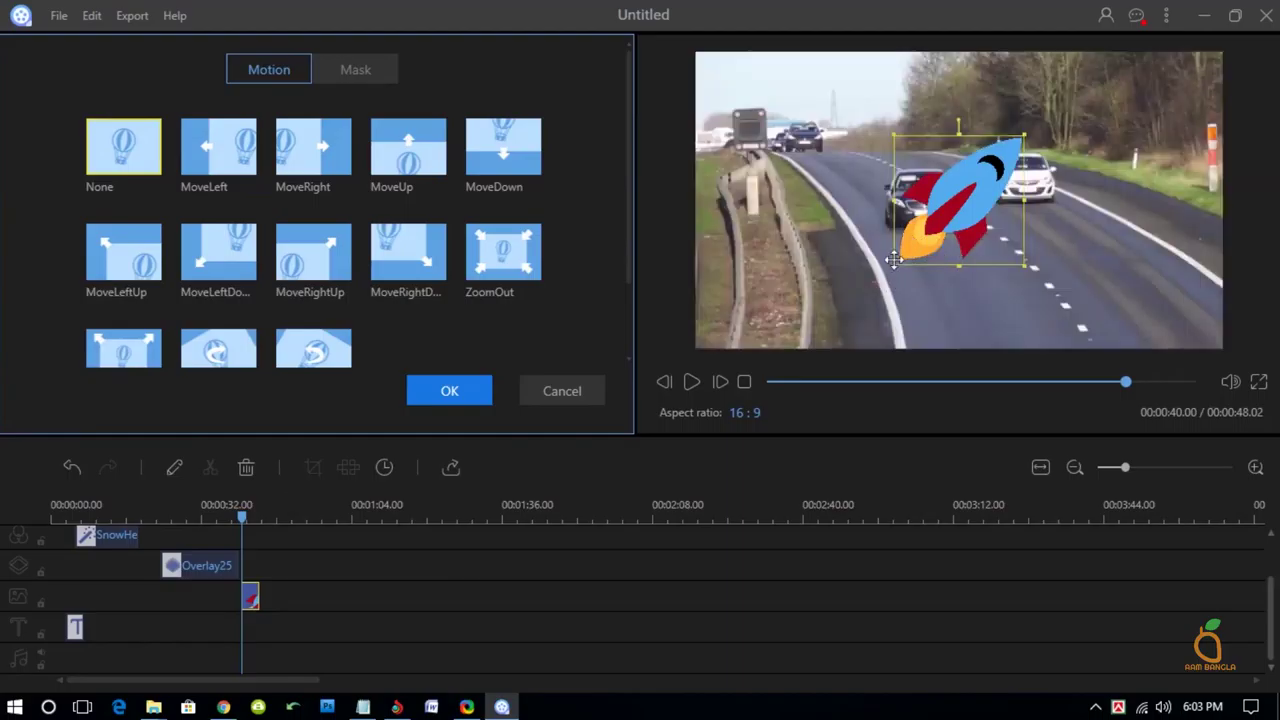
Step: Shrink the rocket, move it to the lower-left road edge, and apply MoveRightUp motion
drag(889, 266, 915, 258)
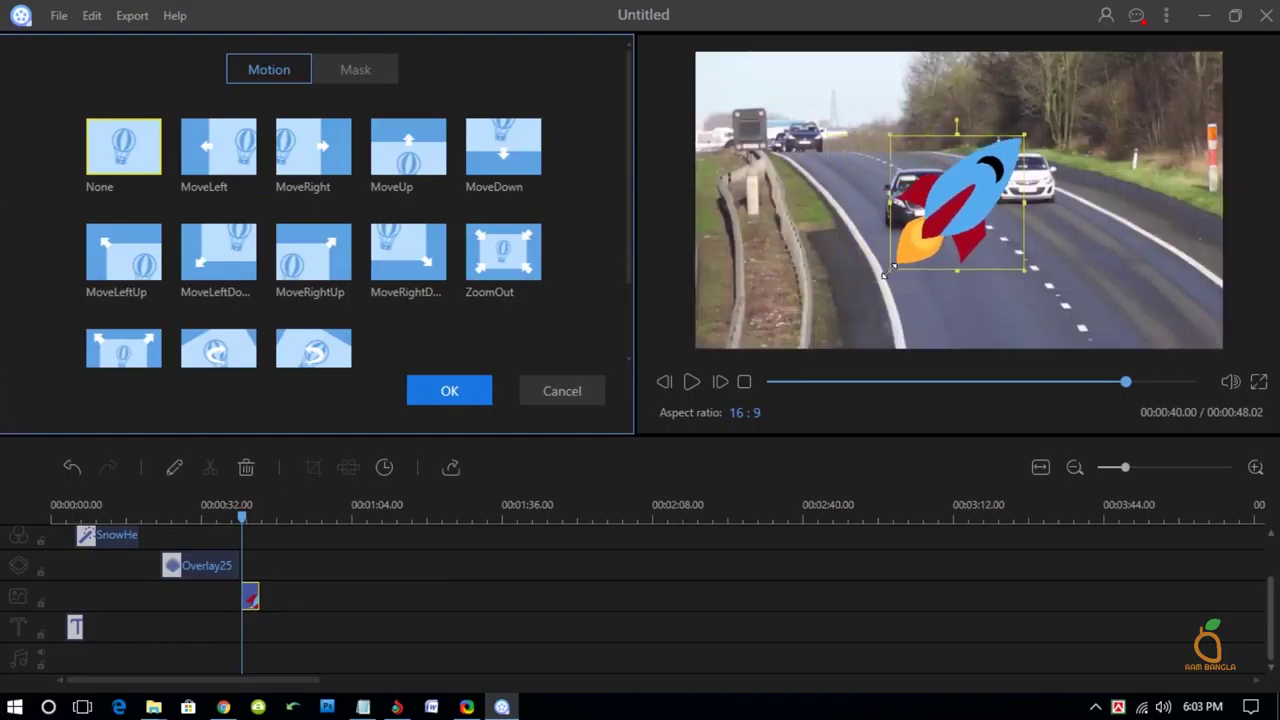
drag(915, 258, 872, 277)
drag(936, 216, 772, 282)
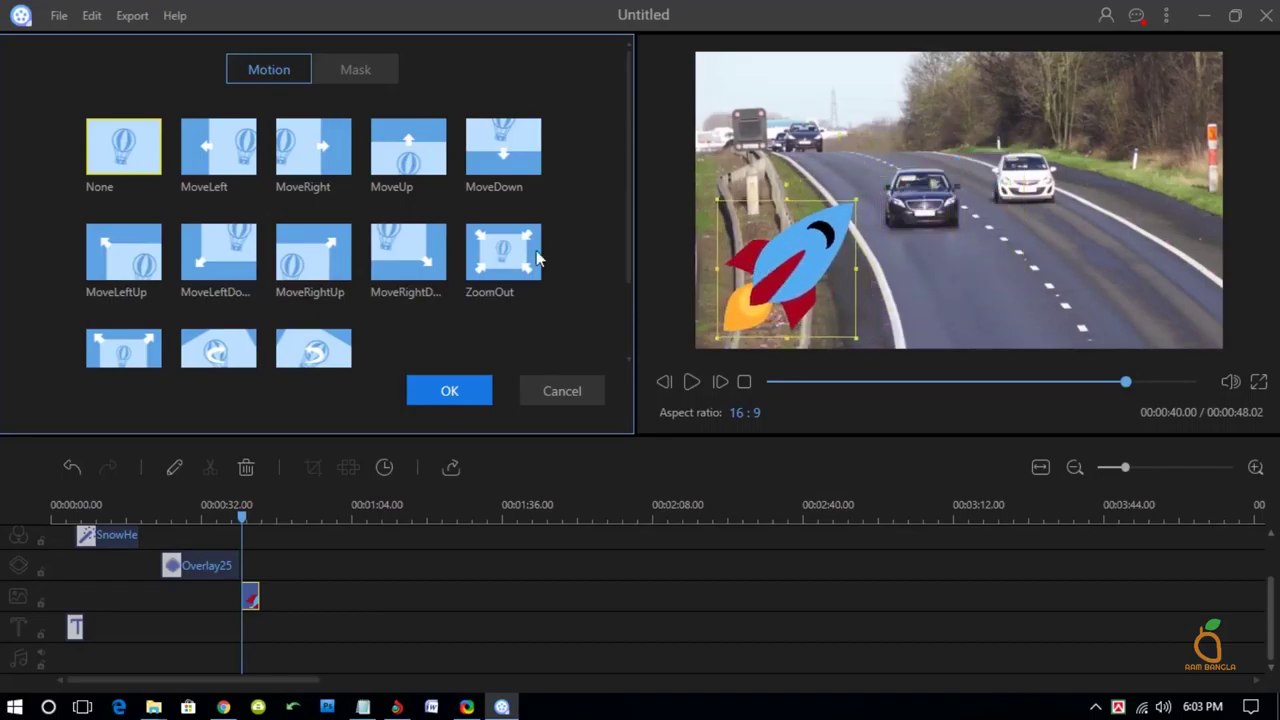
click(308, 262)
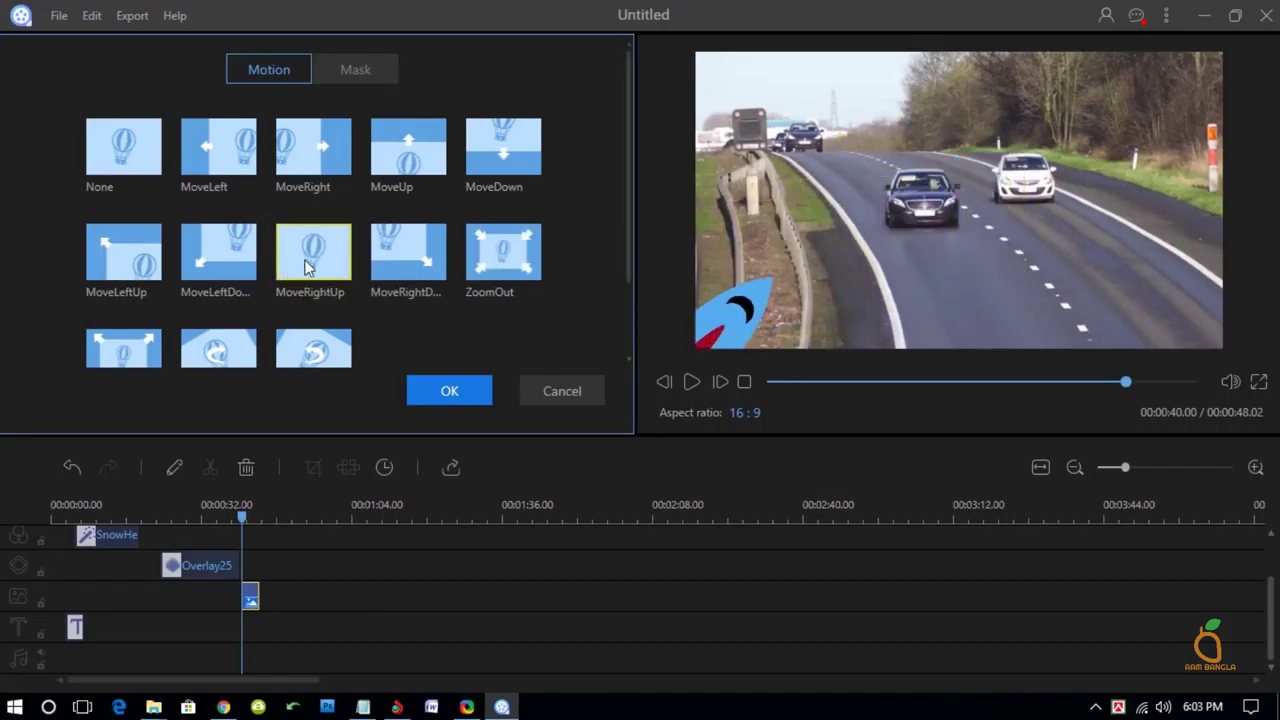
key(Return)
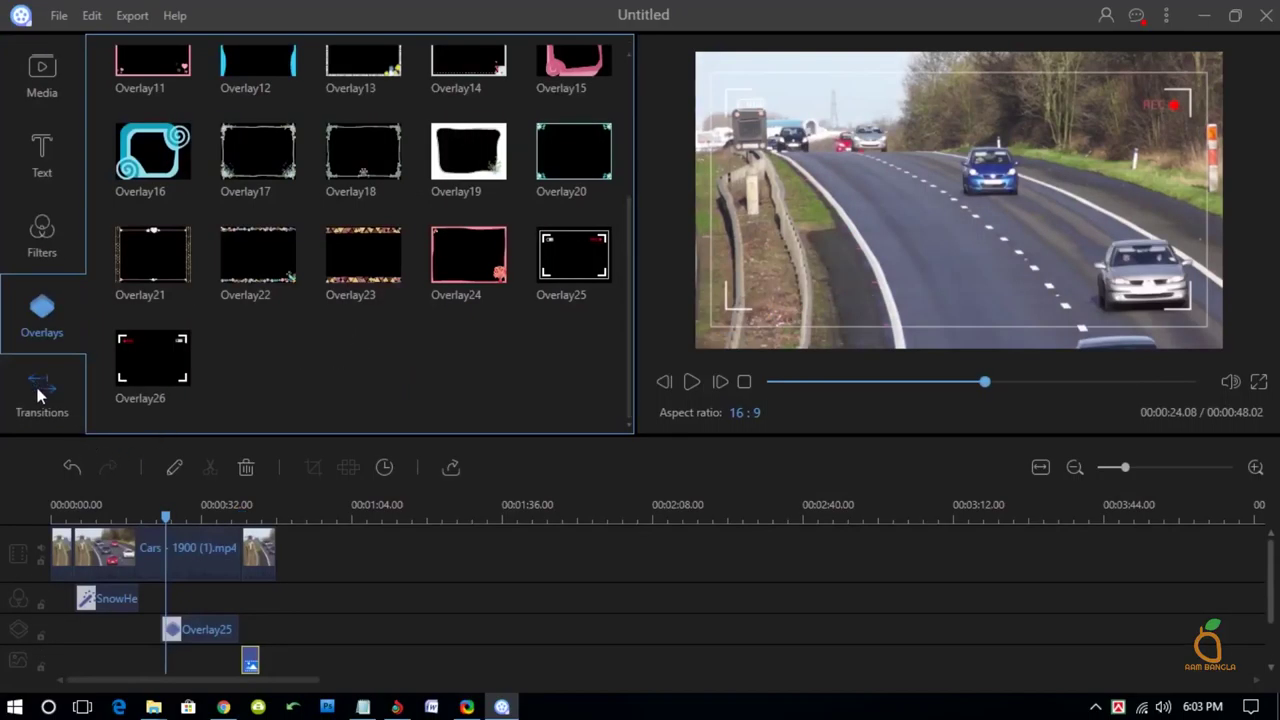
Step: Show the Transitions library and move the playhead to the end of the cars clip
click(40, 392)
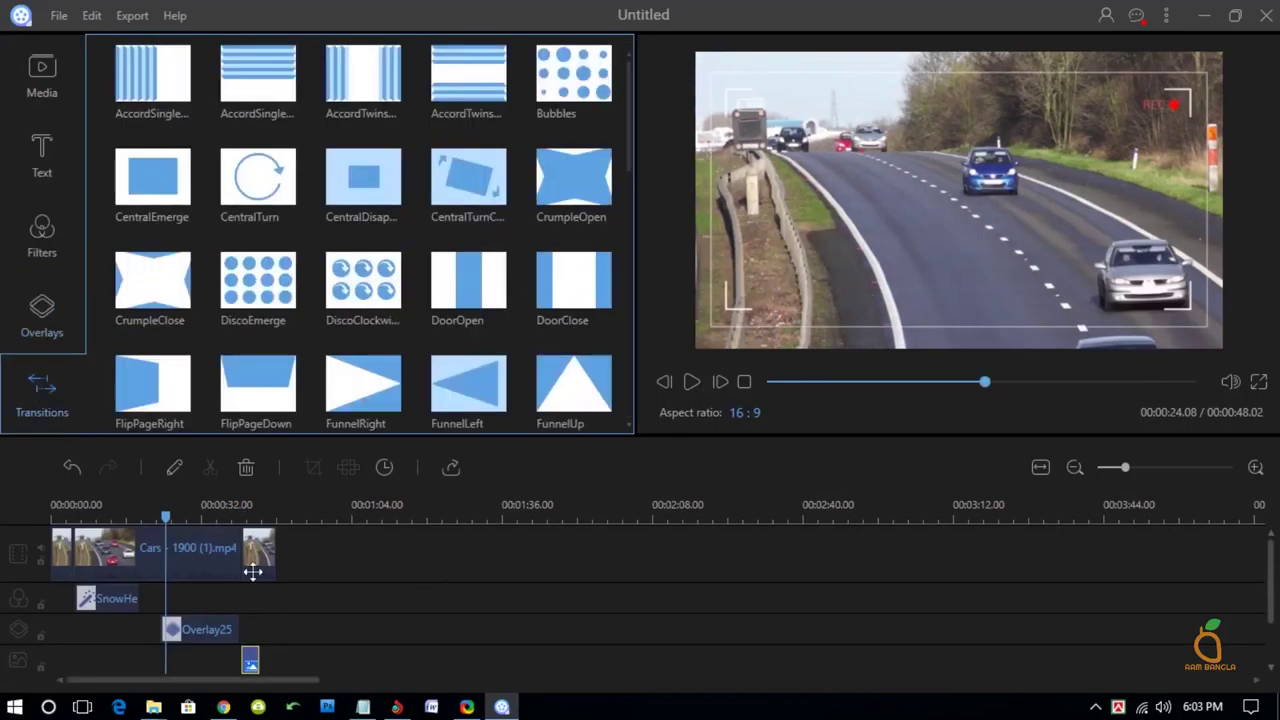
mouse_move(130, 517)
mouse_down()
mouse_move(75, 525)
mouse_move(245, 525)
mouse_up()
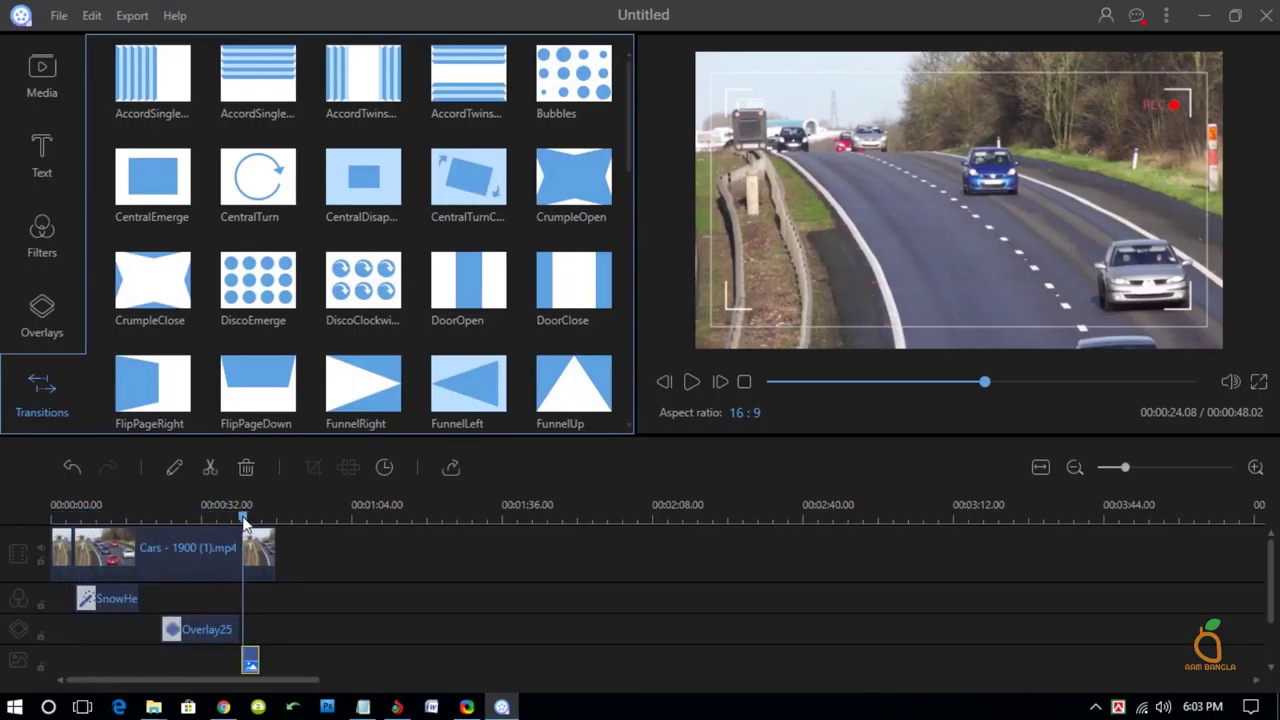
drag(245, 525, 223, 519)
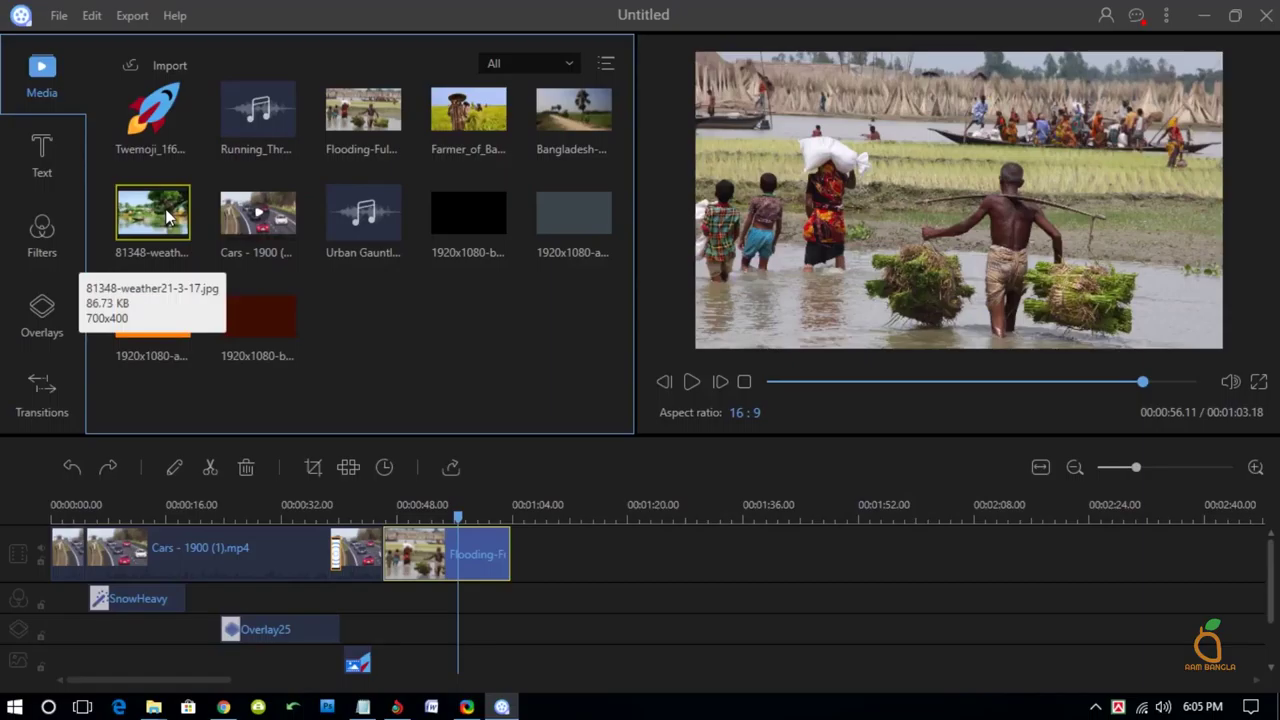
mouse_move(152, 225)
mouse_down()
mouse_move(480, 440)
mouse_move(556, 572)
mouse_move(645, 552)
mouse_move(582, 517)
mouse_up()
click(642, 517)
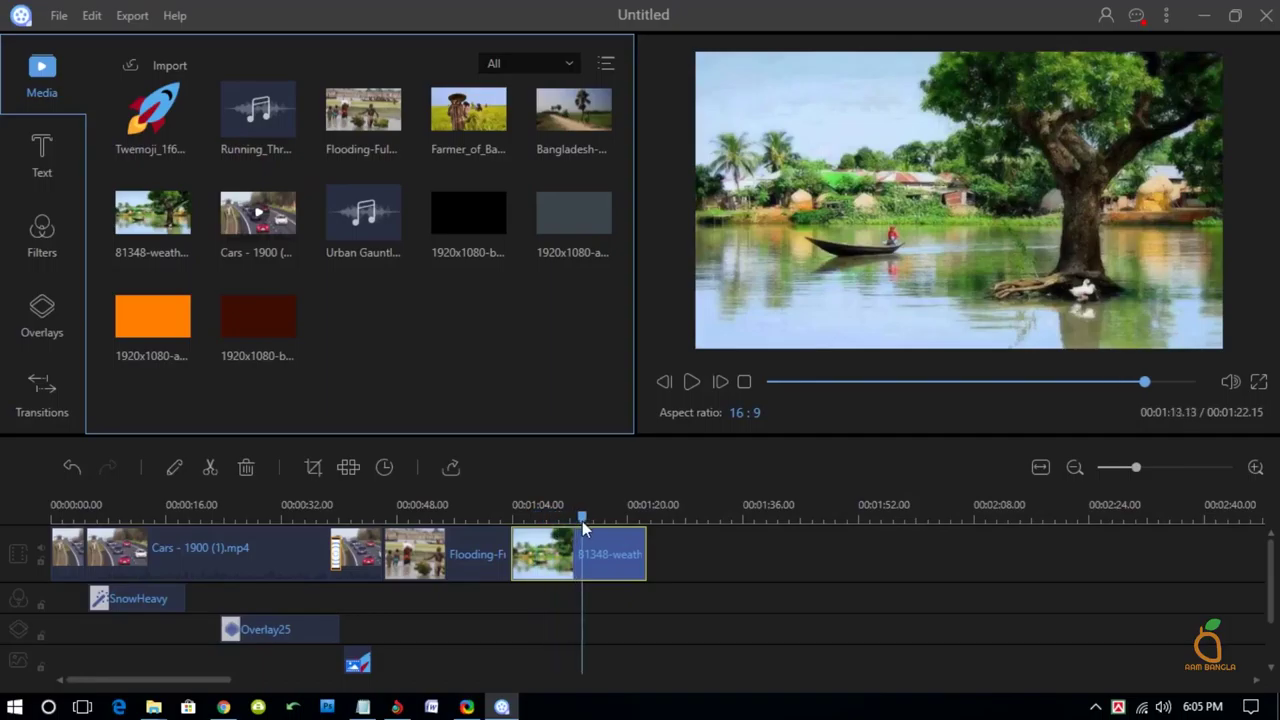
mouse_move(495, 125)
mouse_down()
mouse_move(693, 572)
mouse_move(776, 573)
mouse_up()
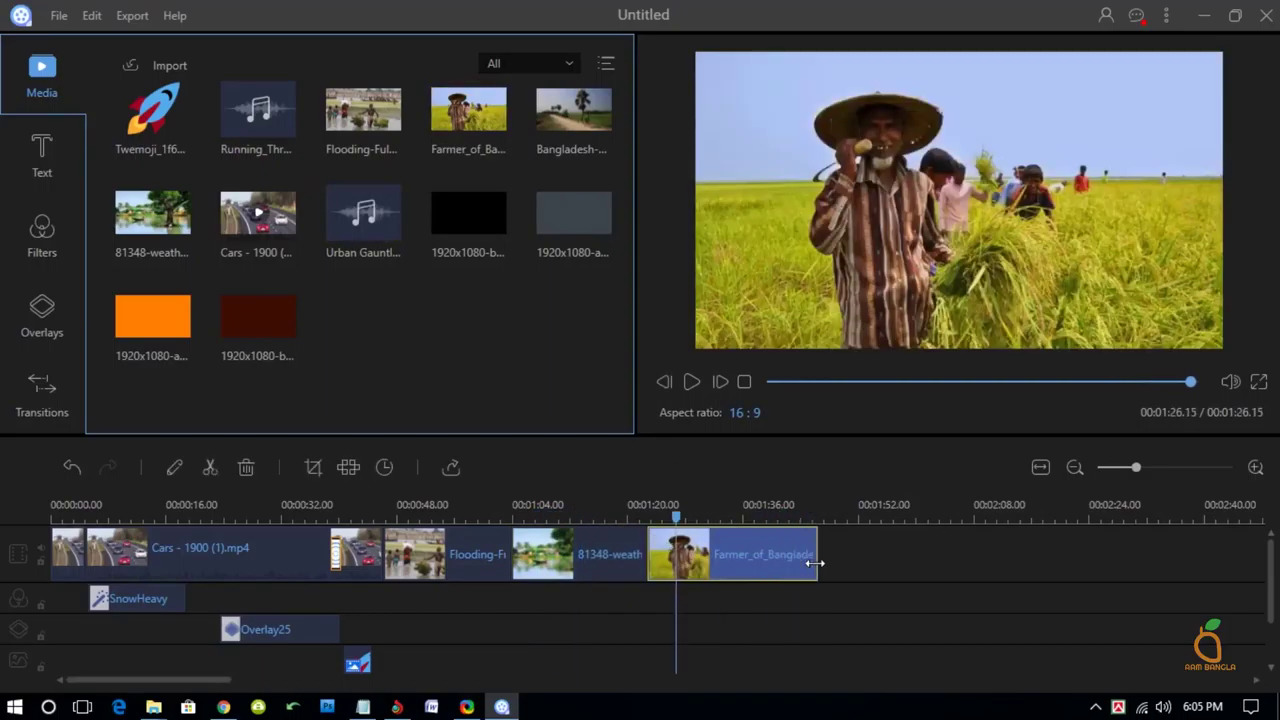
mouse_move(781, 516)
mouse_down()
mouse_move(397, 533)
mouse_move(503, 545)
mouse_up()
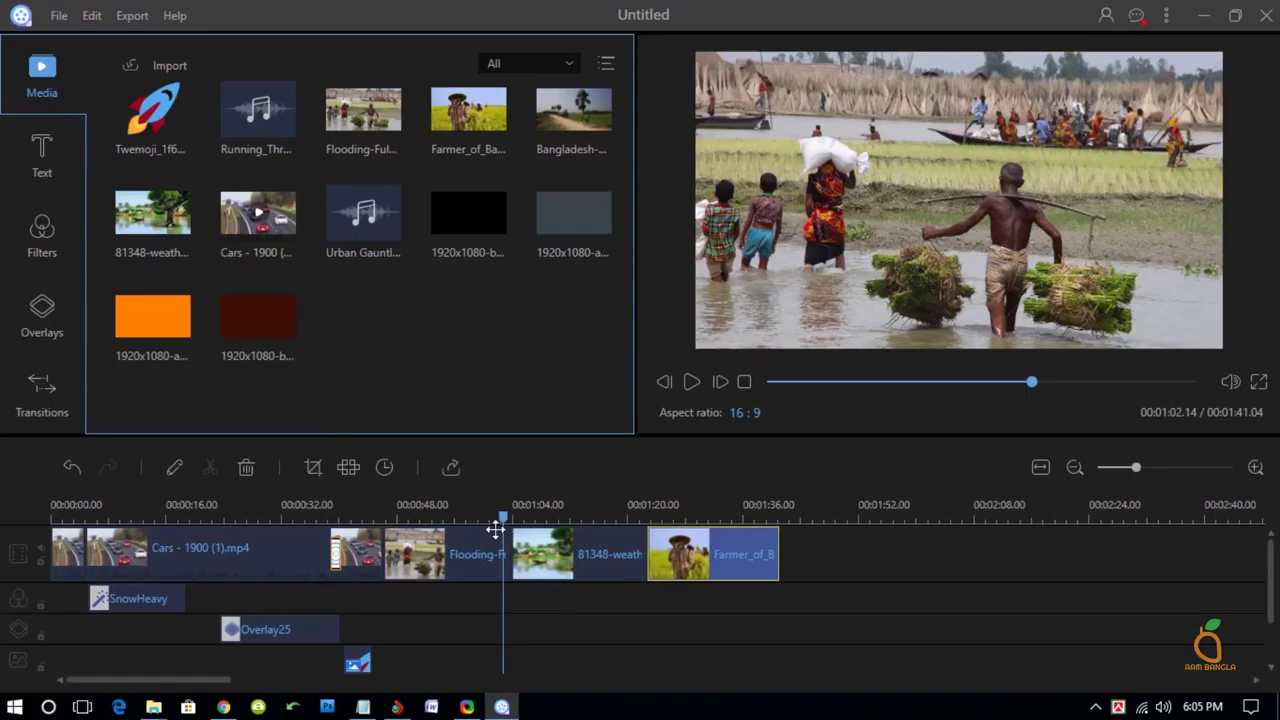
click(40, 398)
Step: Drop the RippleCenter transition between the Flooding and 81348 clips and preview the result
scroll(200, 300, down, 4)
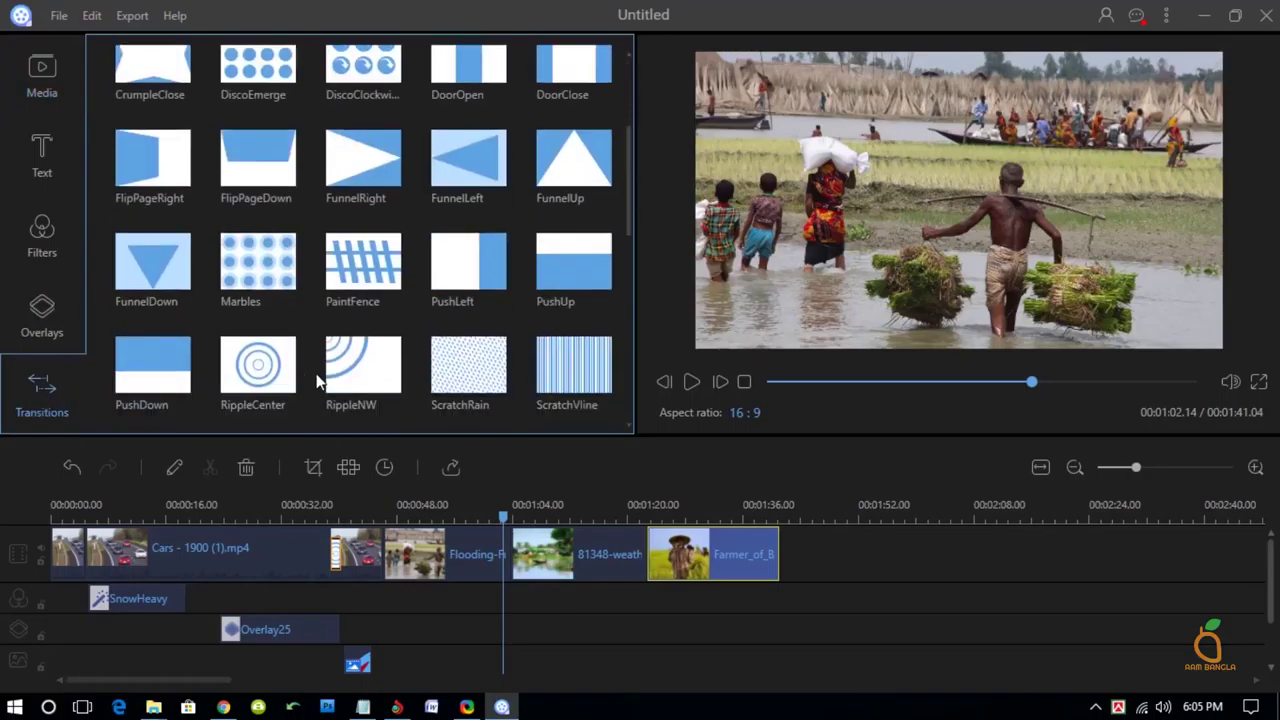
scroll(321, 376, down, 2)
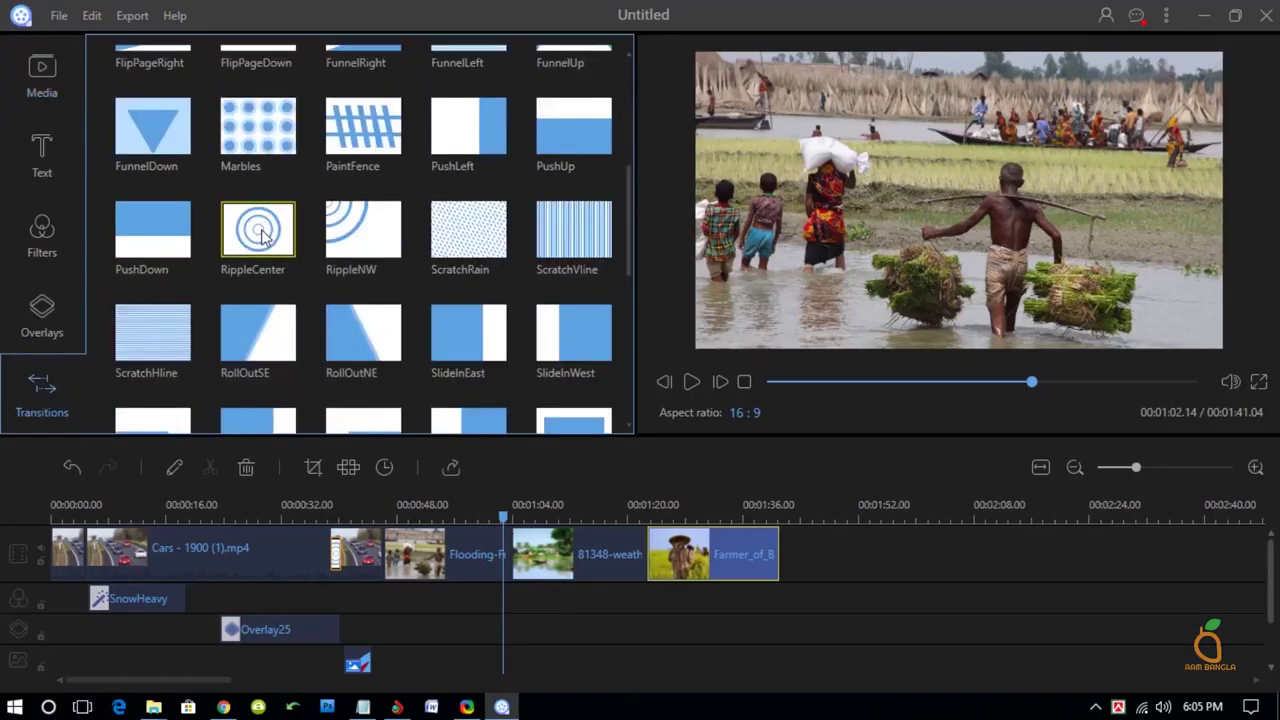
drag(262, 232, 497, 549)
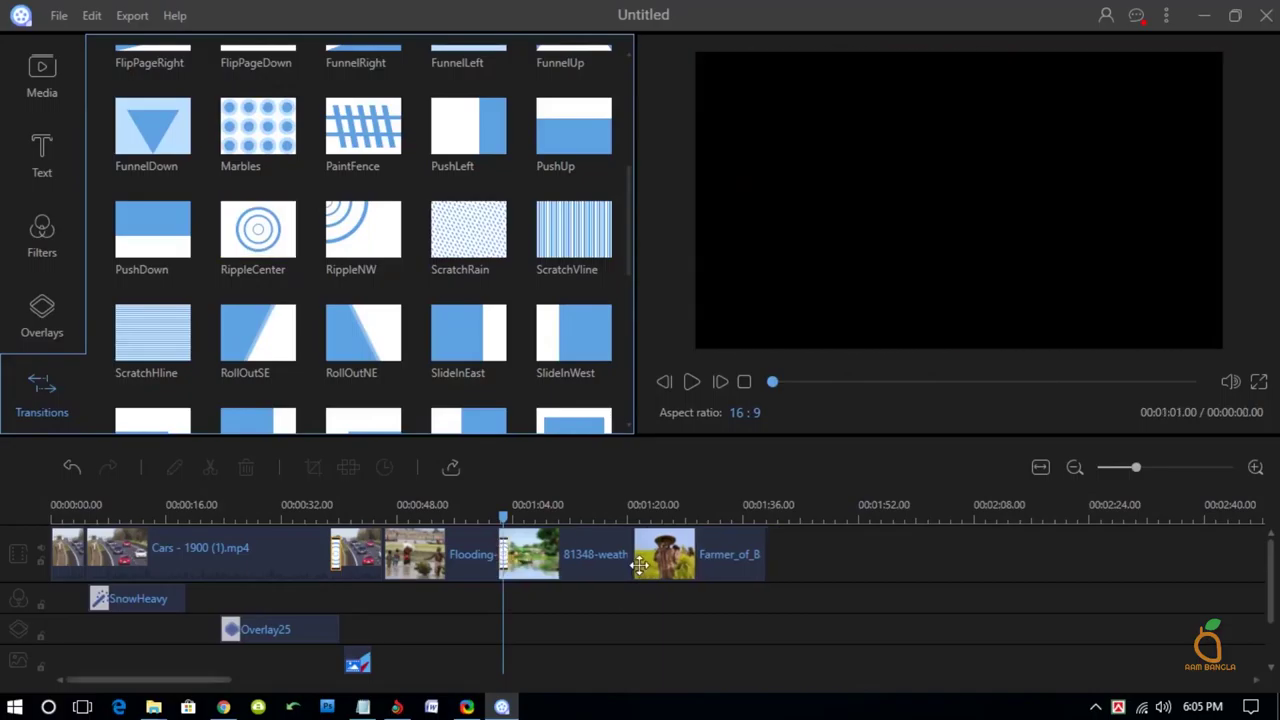
scroll(411, 290, down, 2)
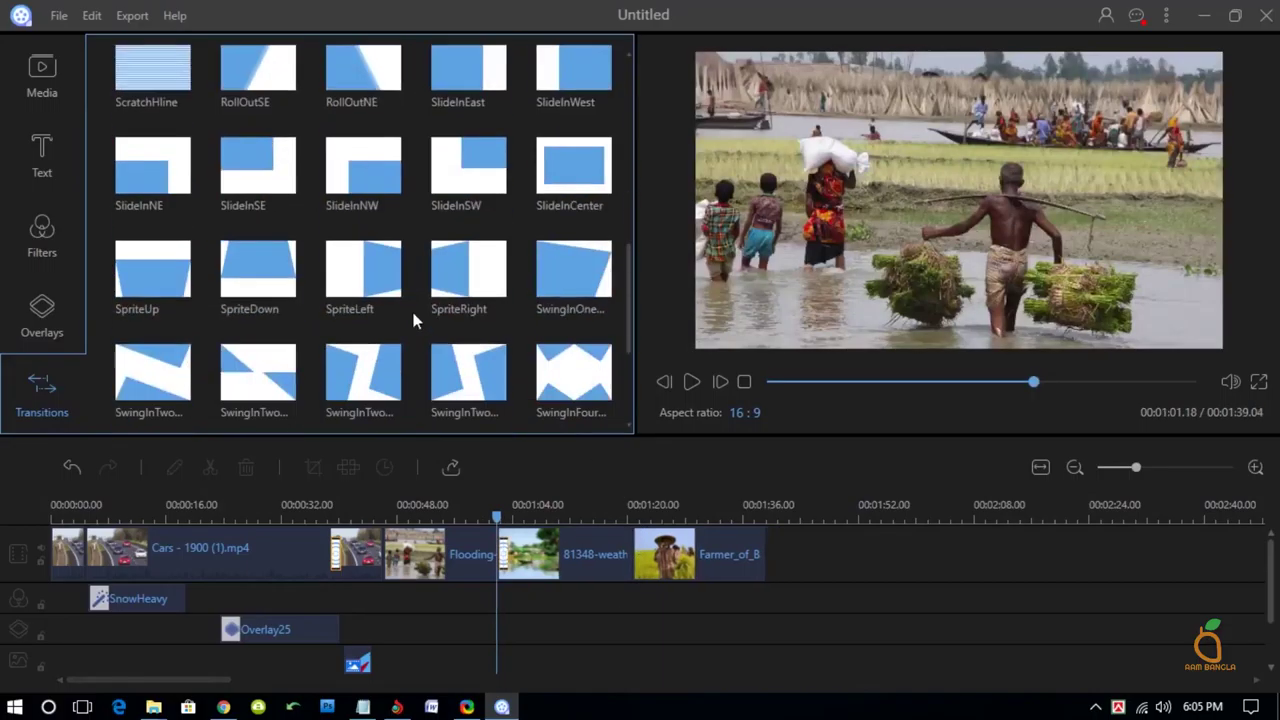
scroll(265, 359, down, 5)
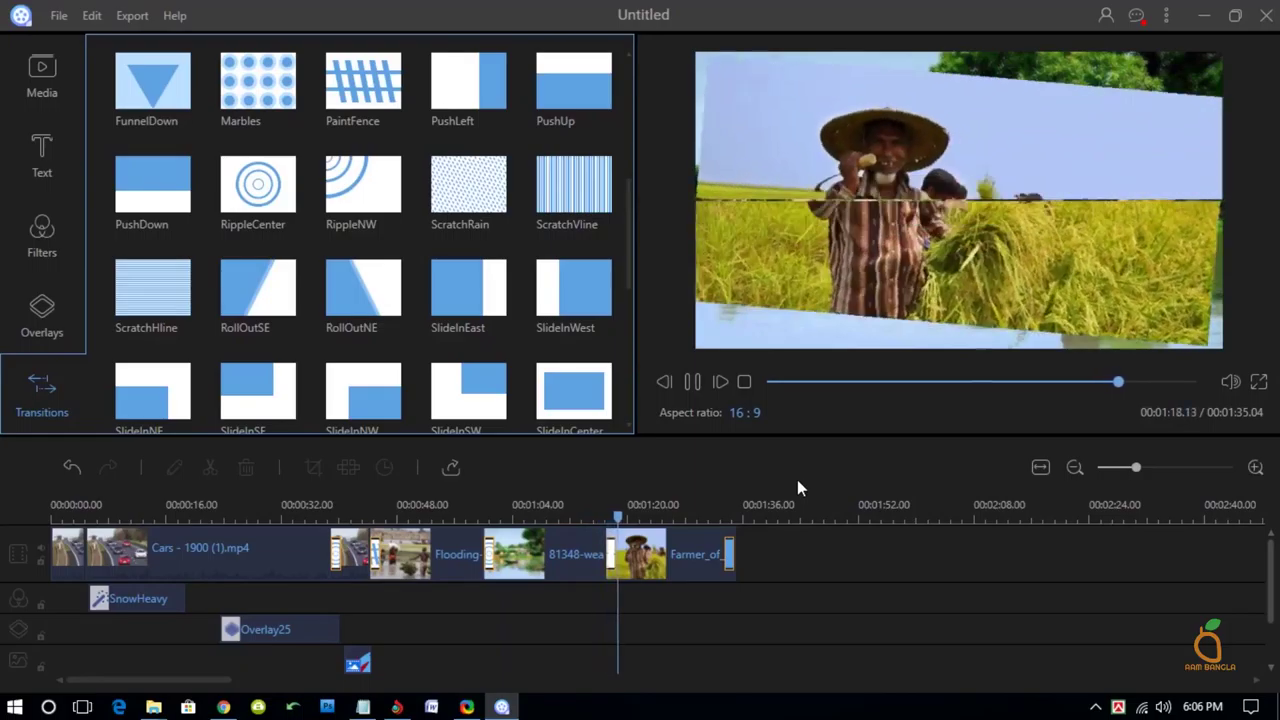
key(space)
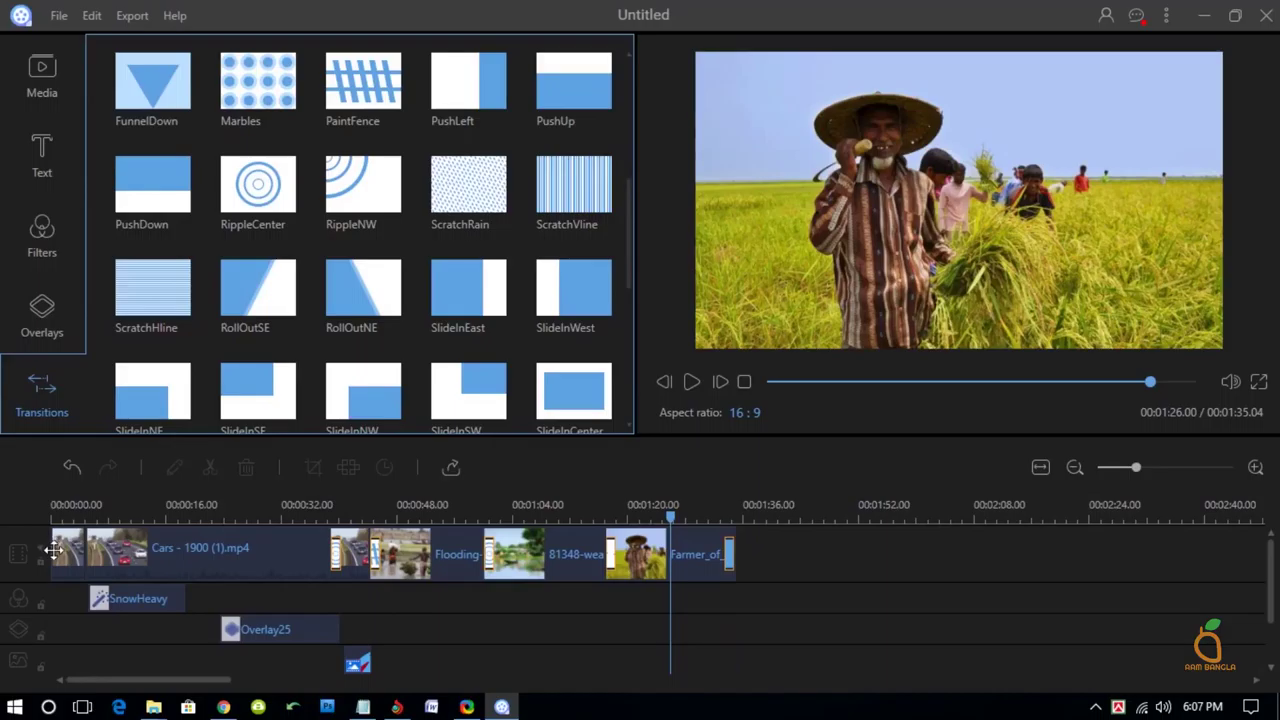
click(36, 62)
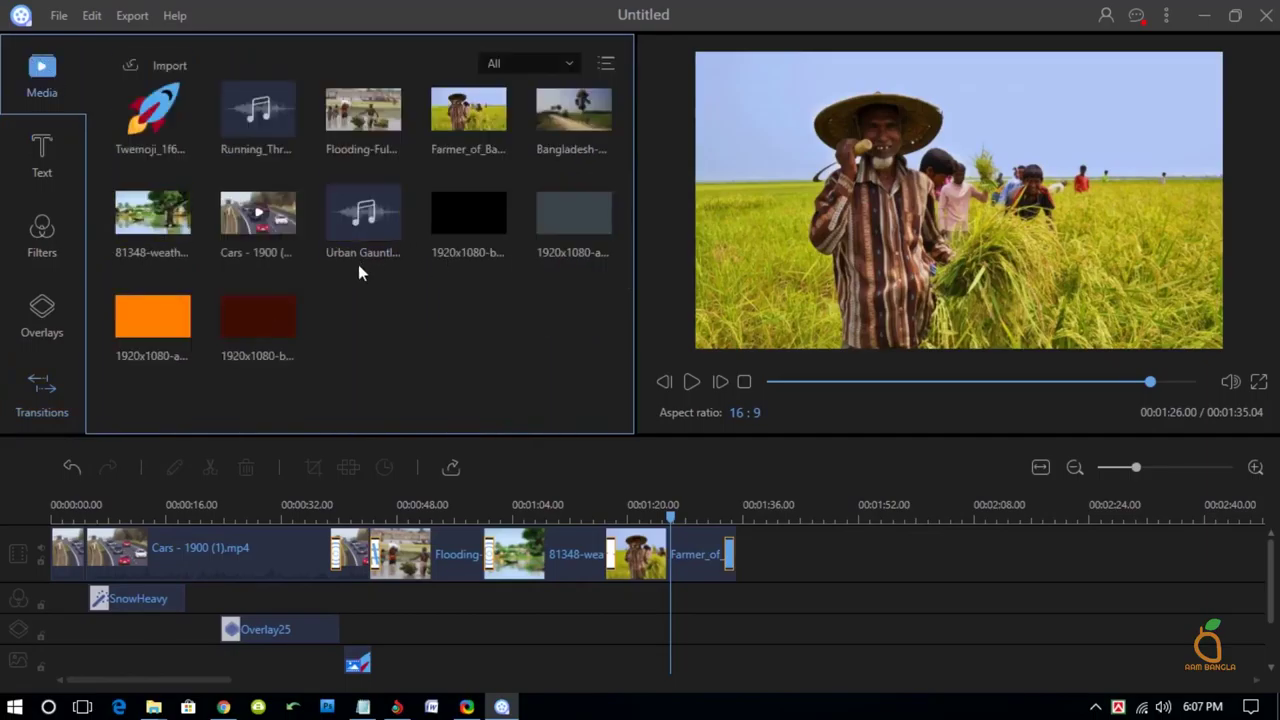
Step: Add the black 1920x1080 image as the opening clip, extending the project to 00:01:39.04
click(476, 224)
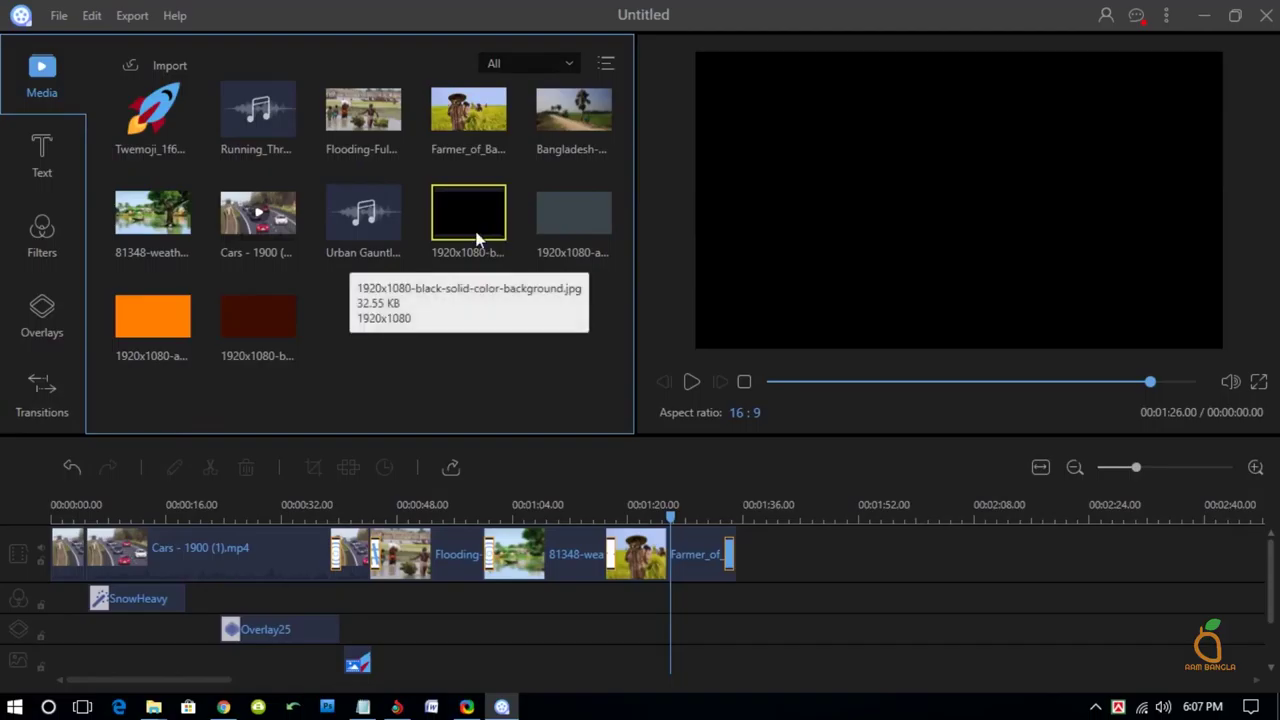
mouse_move(478, 238)
mouse_down()
mouse_move(57, 560)
mouse_move(55, 549)
mouse_up()
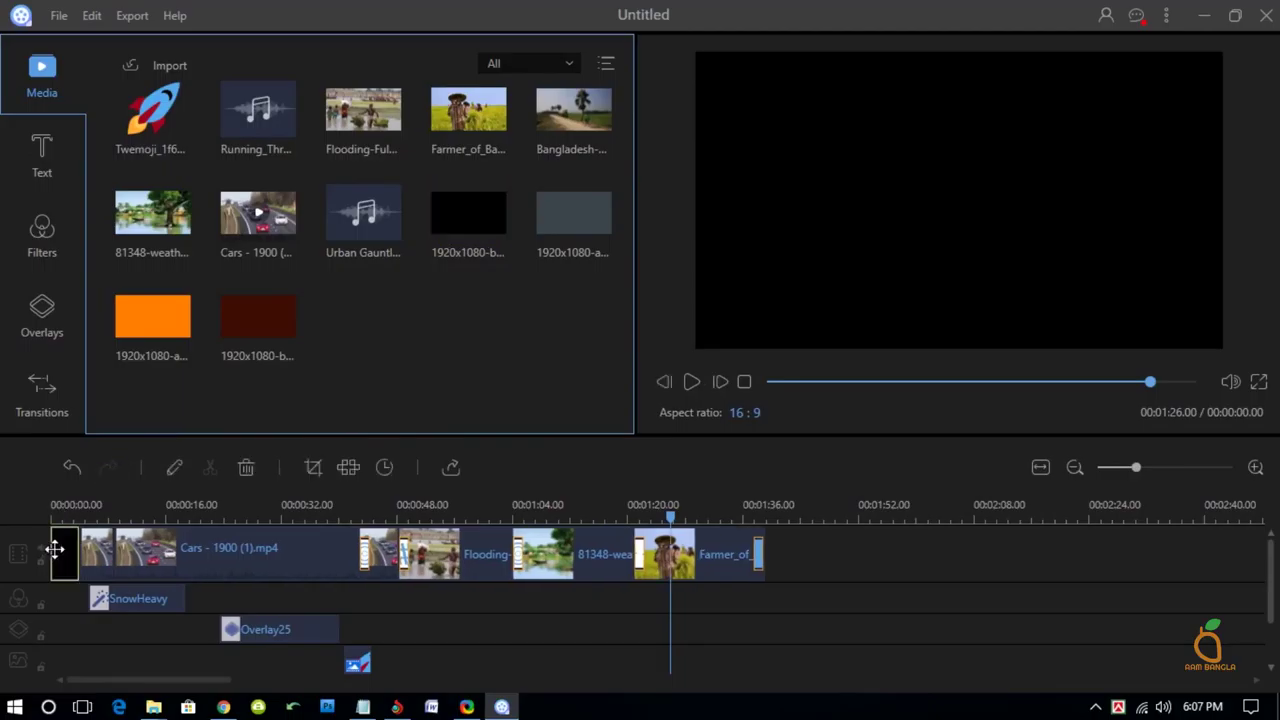
click(42, 155)
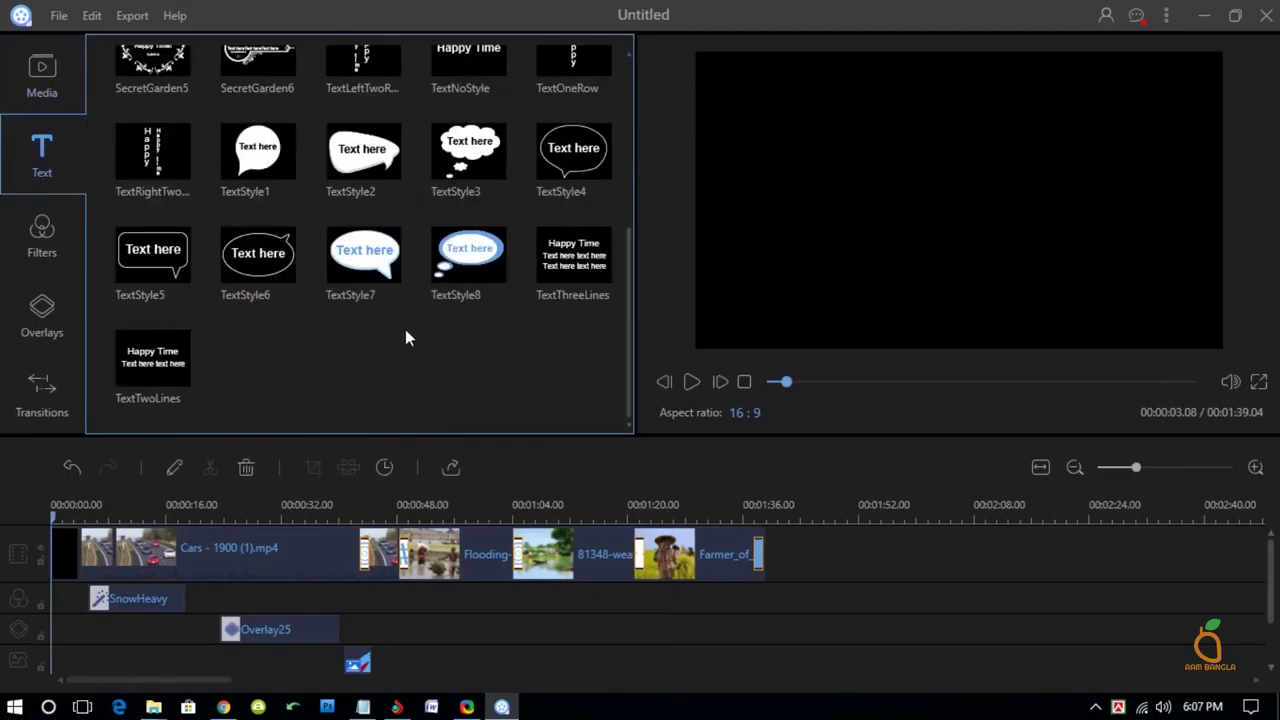
Step: Add the ArtPost1 'Happy Time!' title at 0:00 on the text track over the black clip
scroll(405, 325, up, 2)
scroll(405, 330, up, 1)
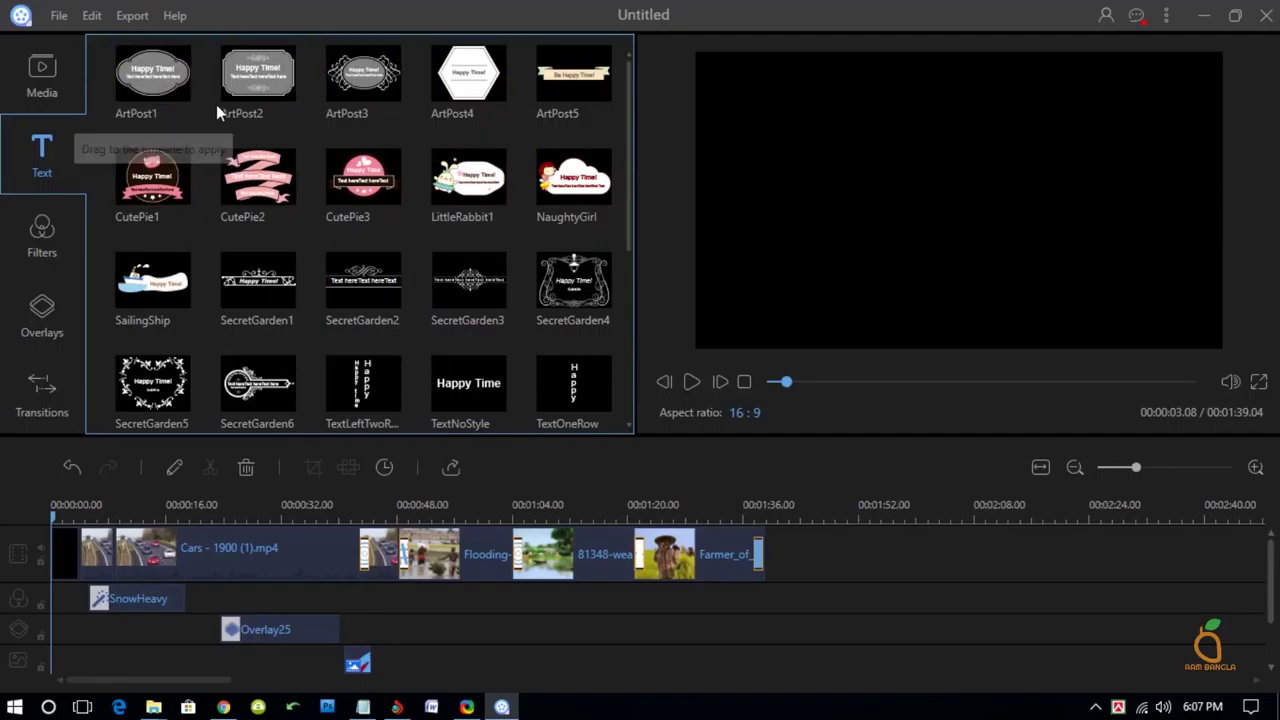
click(174, 90)
mouse_move(174, 90)
mouse_down()
mouse_move(55, 654)
mouse_move(55, 628)
mouse_up()
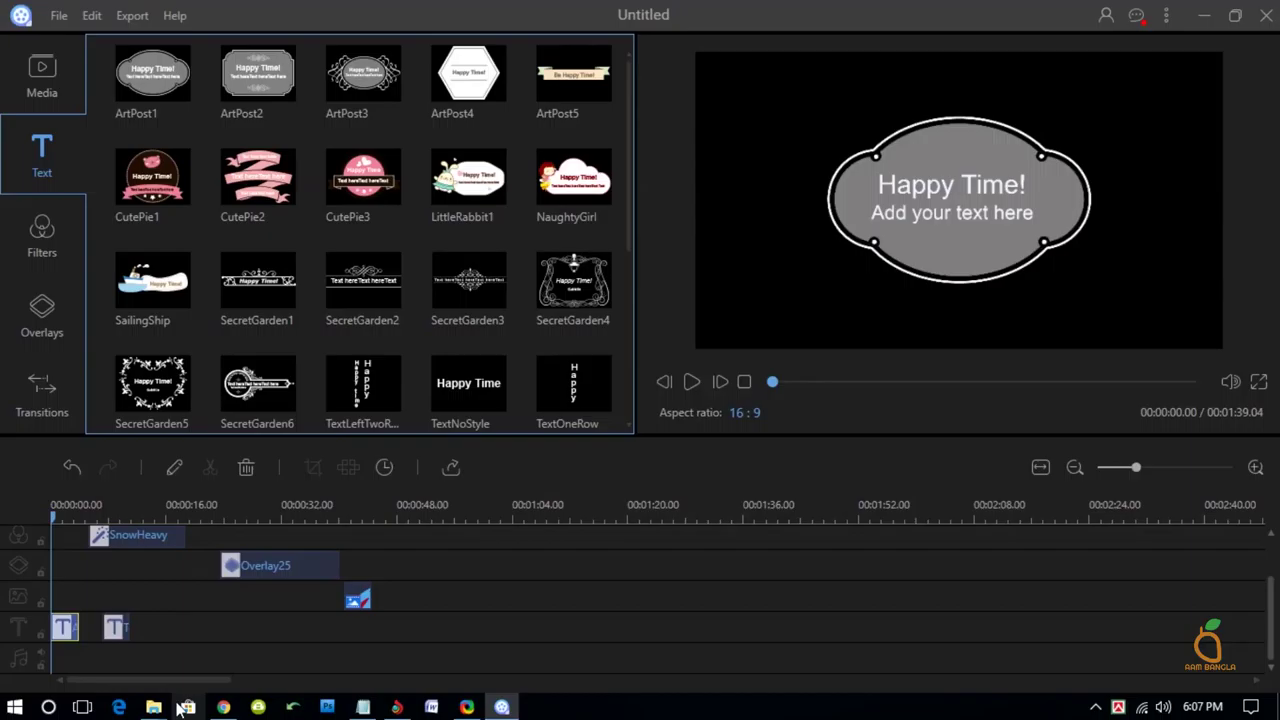
mouse_move(52, 514)
mouse_down()
mouse_move(72, 517)
mouse_move(50, 517)
mouse_move(53, 530)
mouse_up()
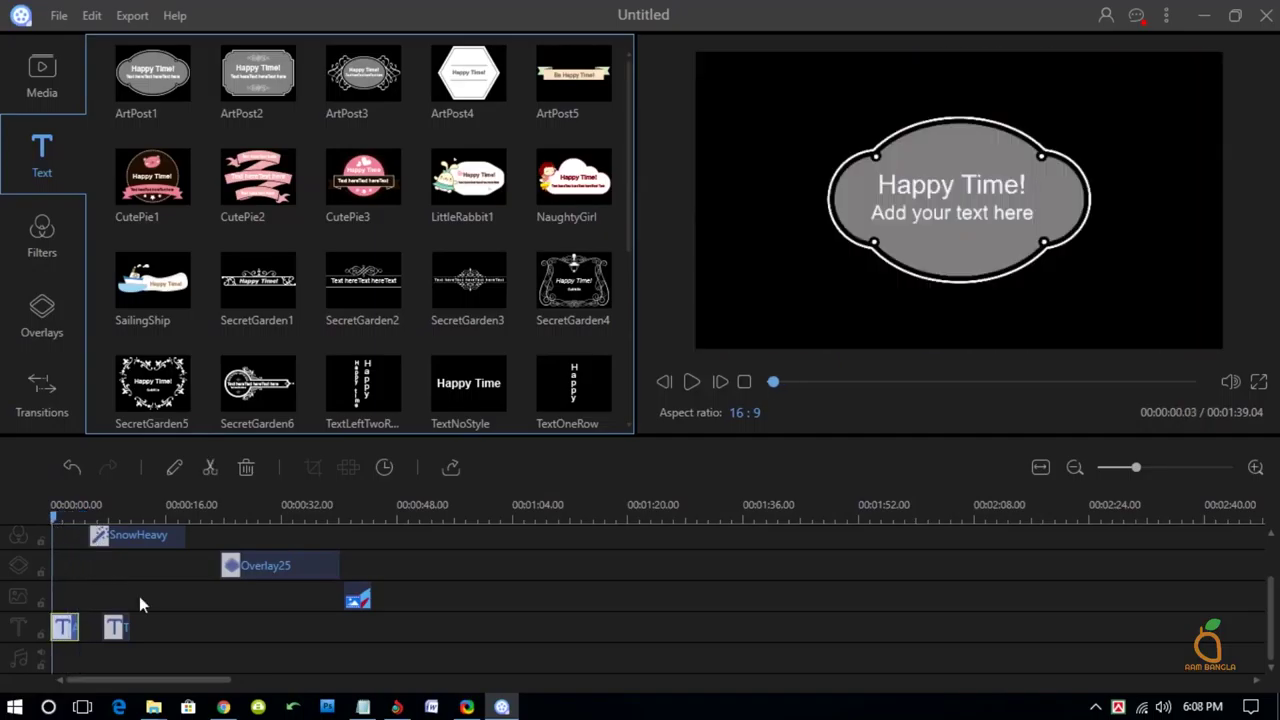
Step: Lay Urban Gauntlet.mp3 on the audio track, preview it, and park the playhead at the last clip's end
click(371, 219)
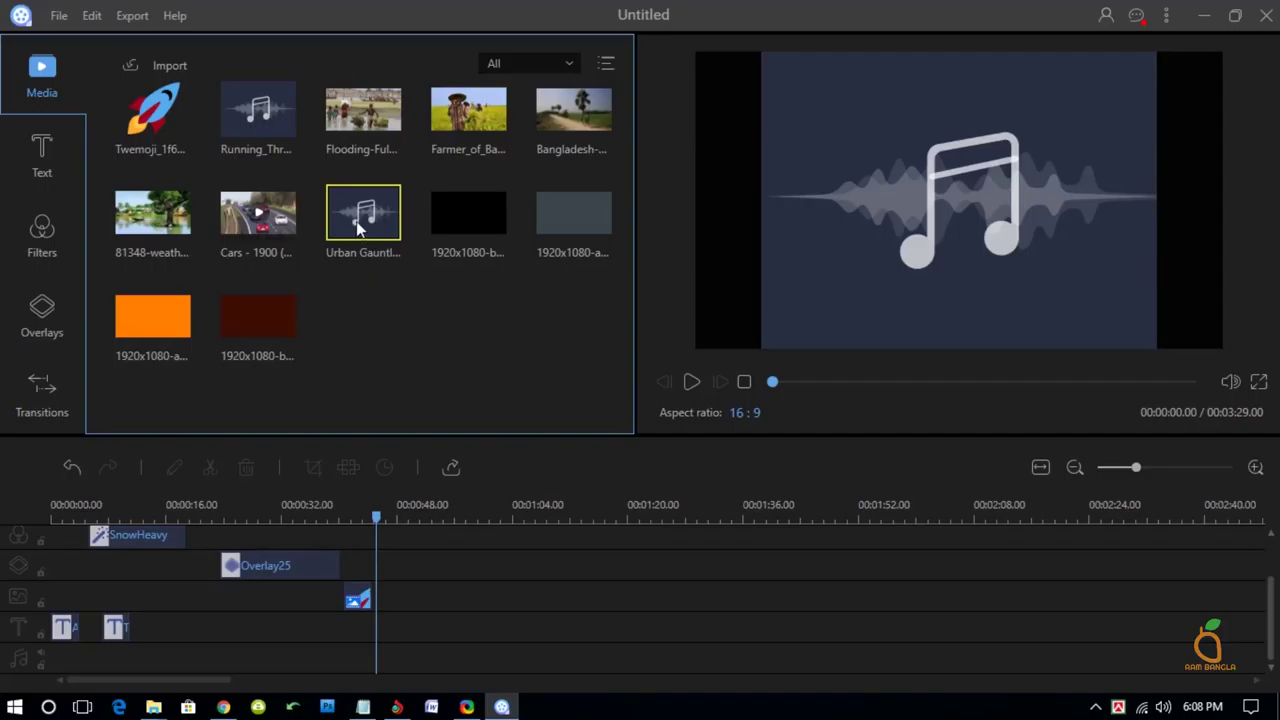
drag(250, 520, 60, 662)
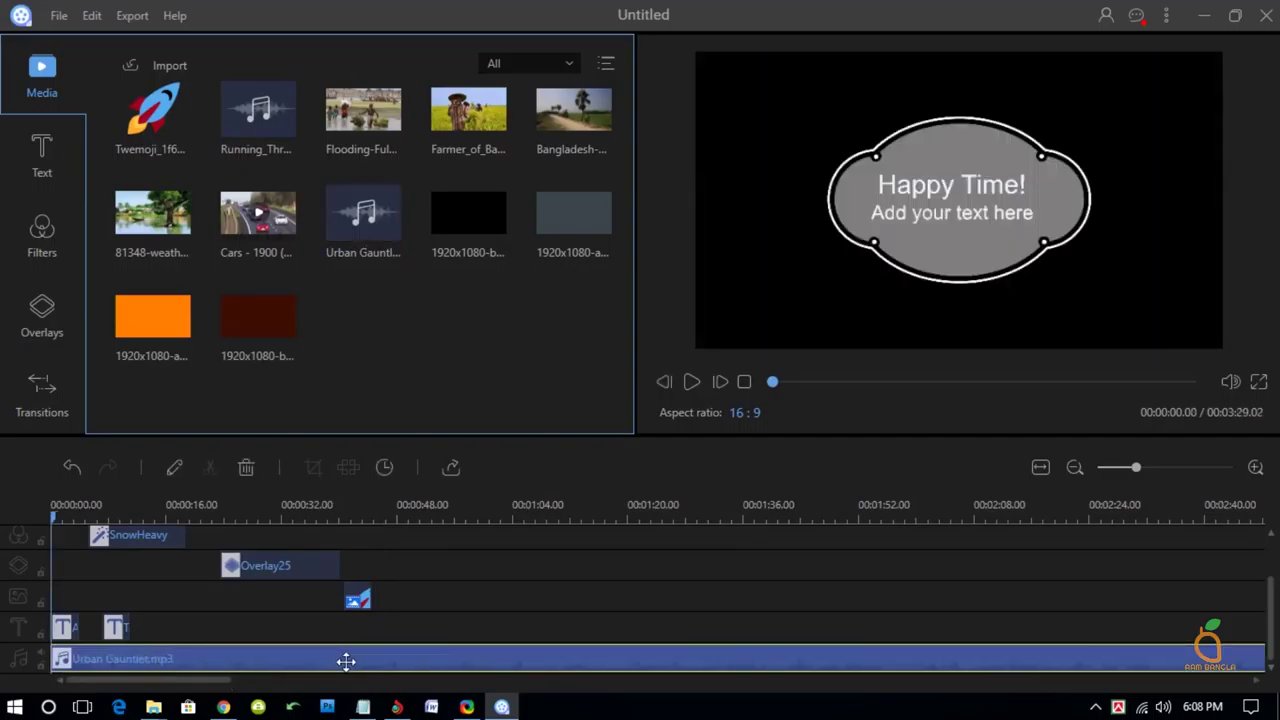
drag(55, 518, 156, 517)
click(691, 382)
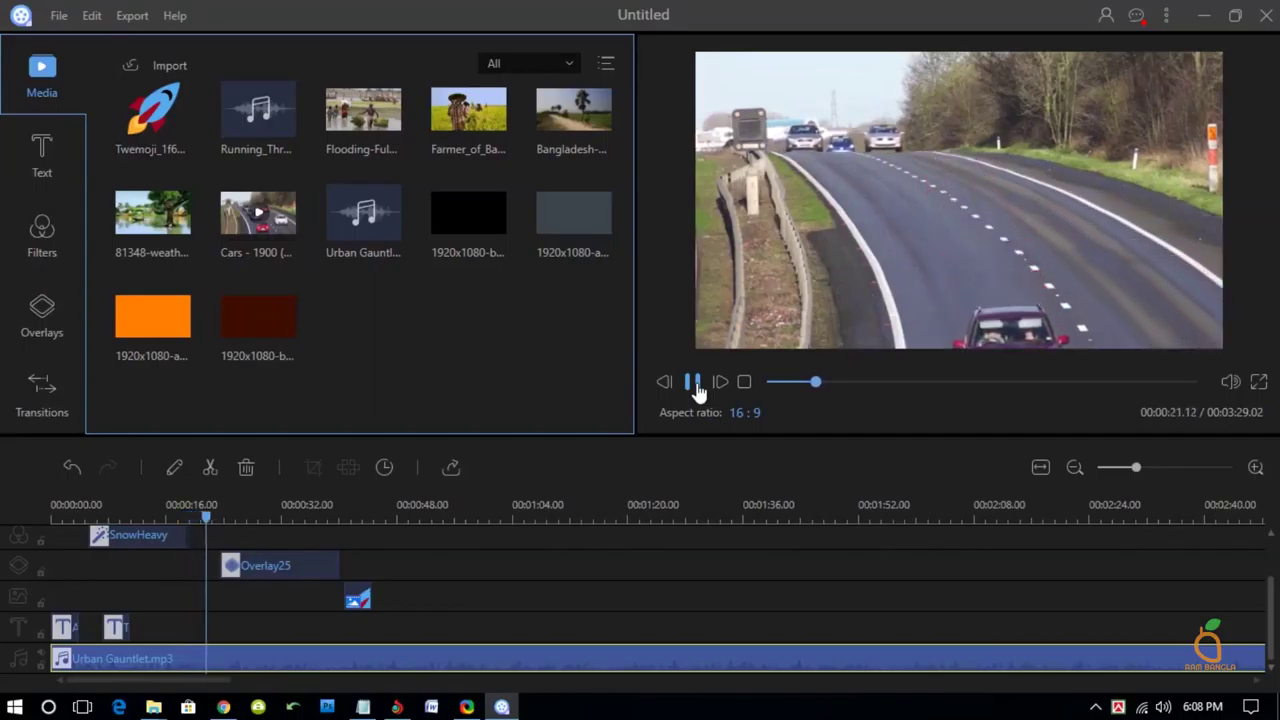
click(693, 382)
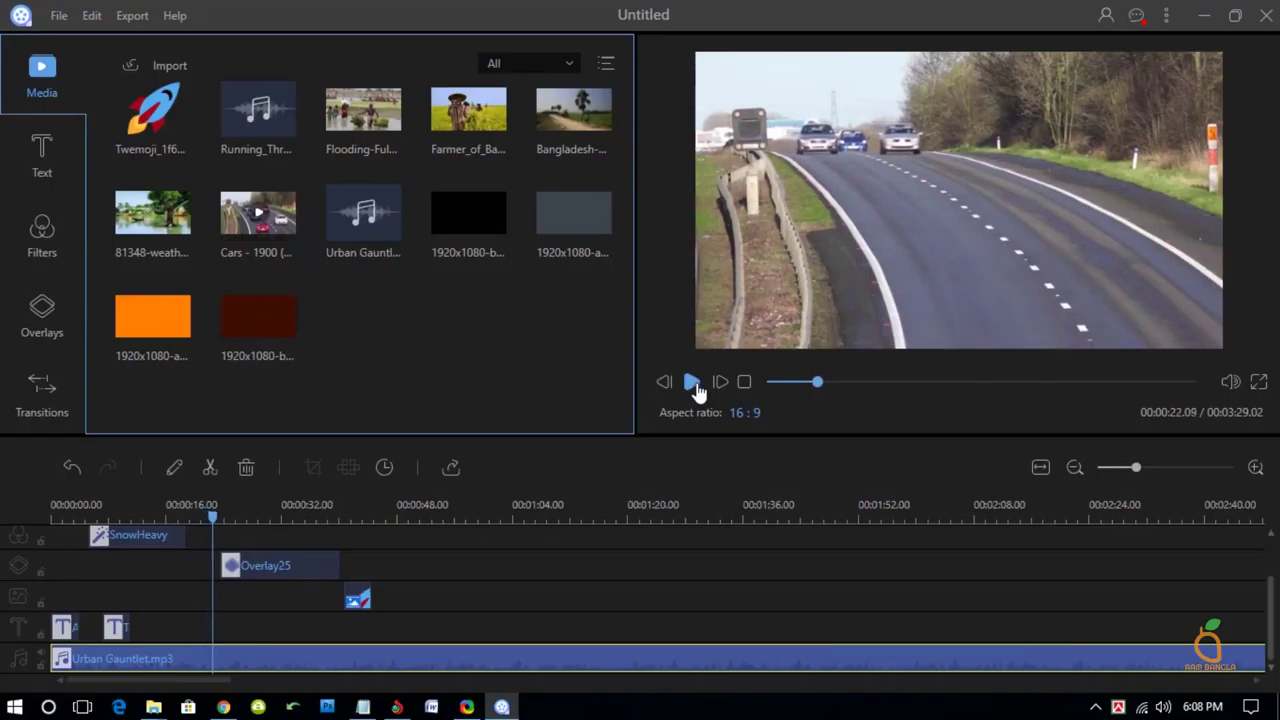
scroll(188, 608, up, 1)
click(800, 512)
click(767, 512)
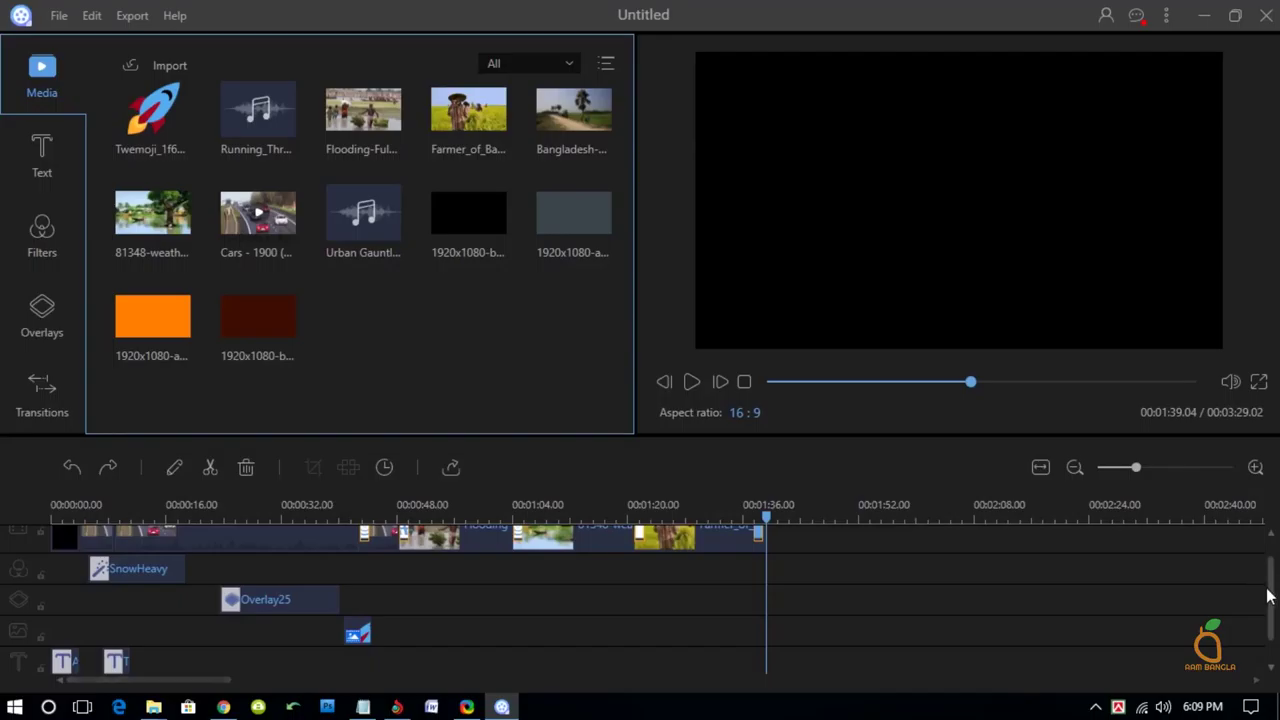
Step: Split the Urban Gauntlet music at the video's end and delete the tail beyond it
drag(1273, 603, 1271, 634)
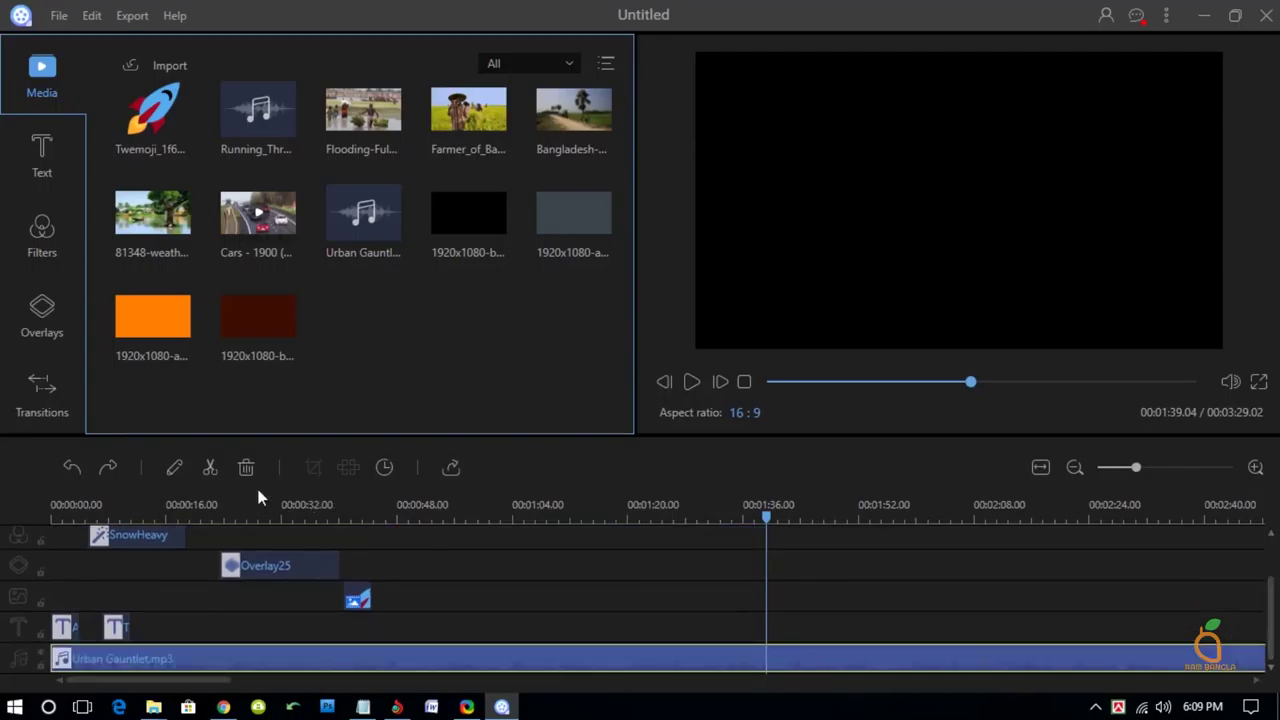
click(210, 467)
click(825, 650)
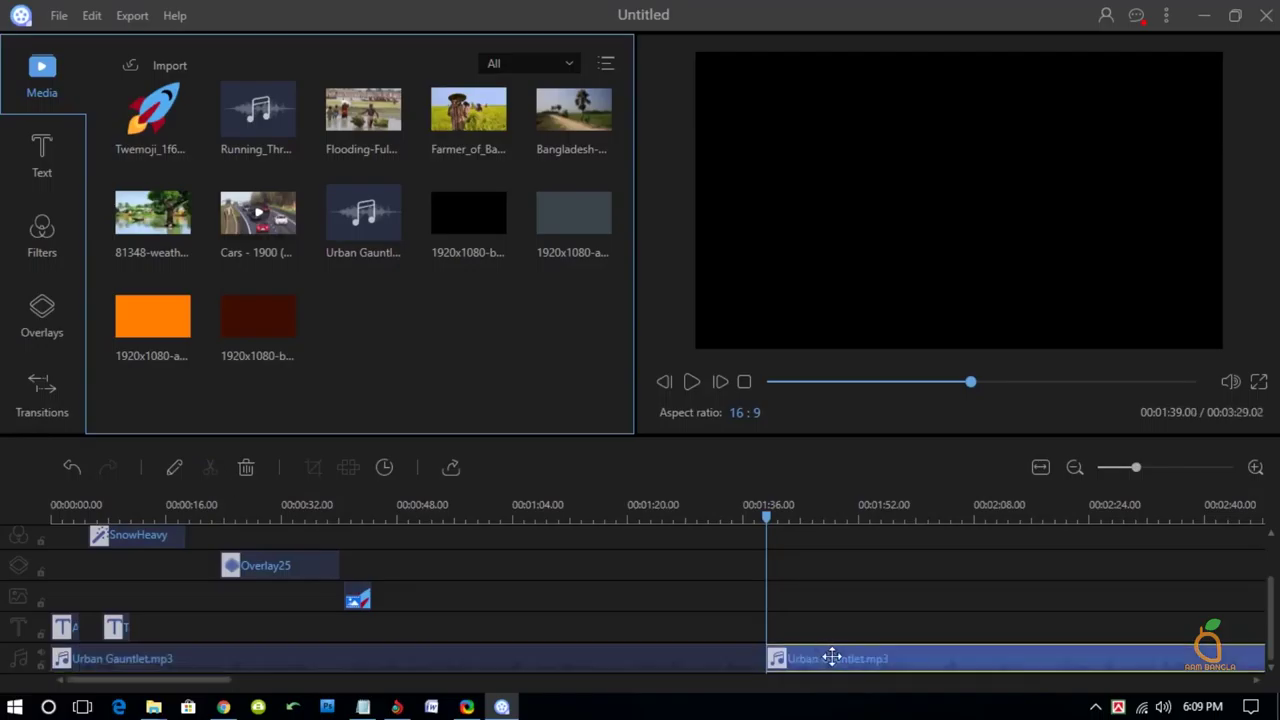
key(Delete)
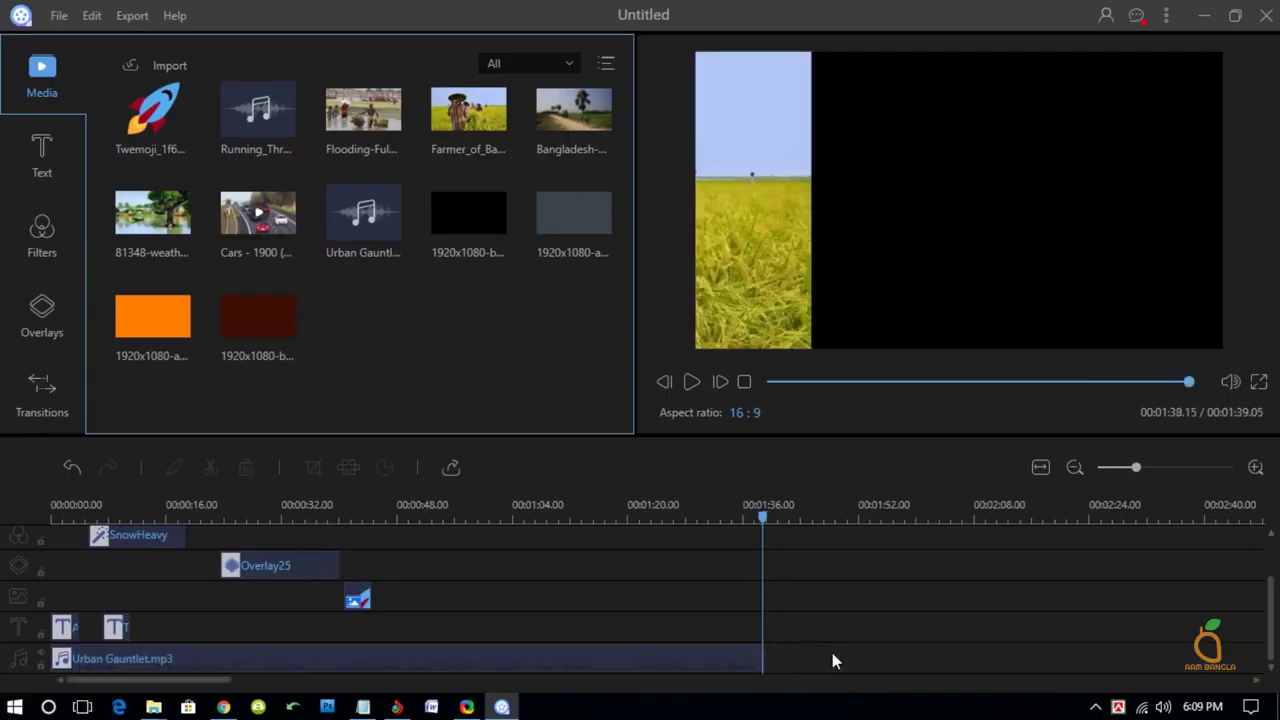
key(ctrl+z)
click(846, 655)
right_click(848, 652)
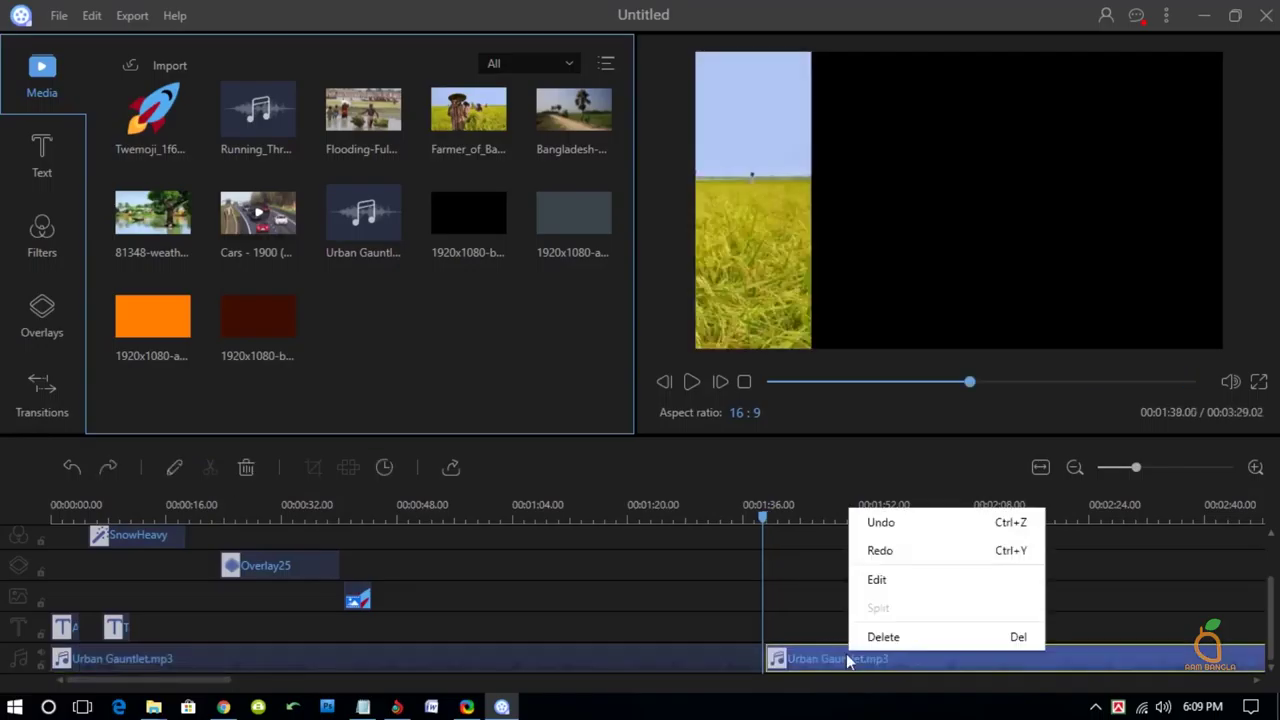
click(876, 637)
Step: Bring up the text title styles and scroll down through them
click(38, 160)
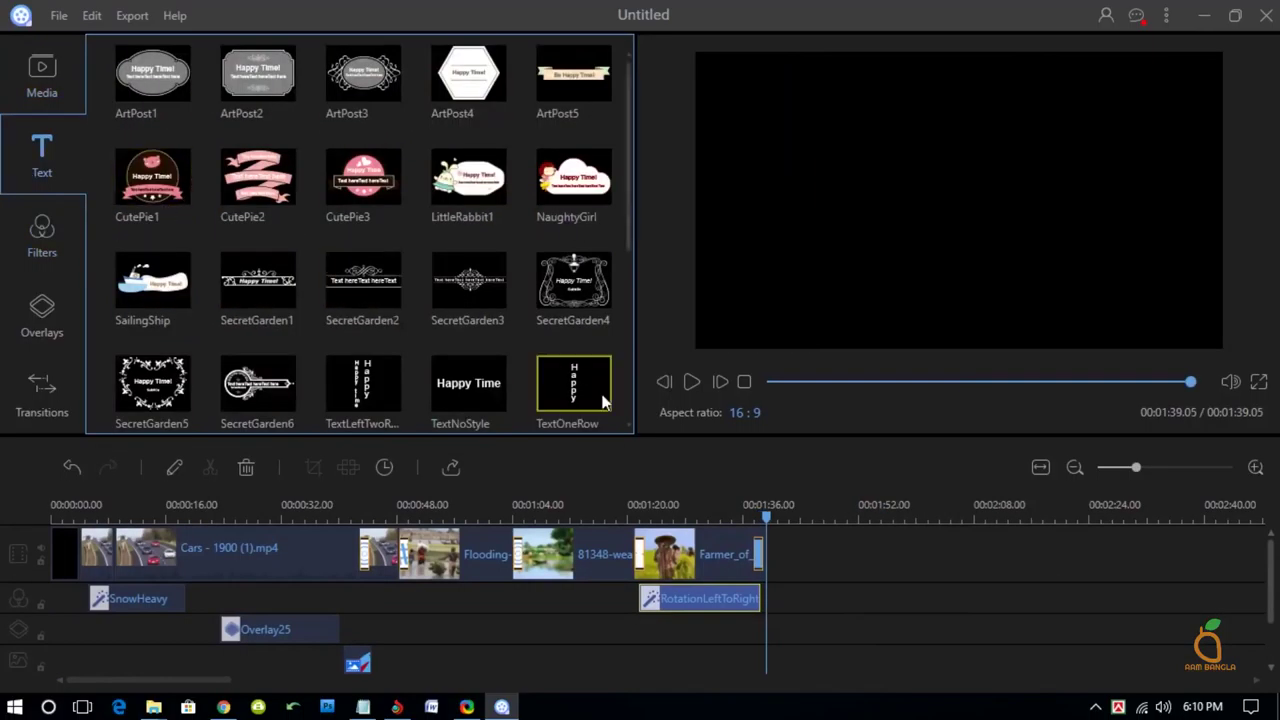
scroll(482, 410, down, 2)
scroll(372, 368, down, 1)
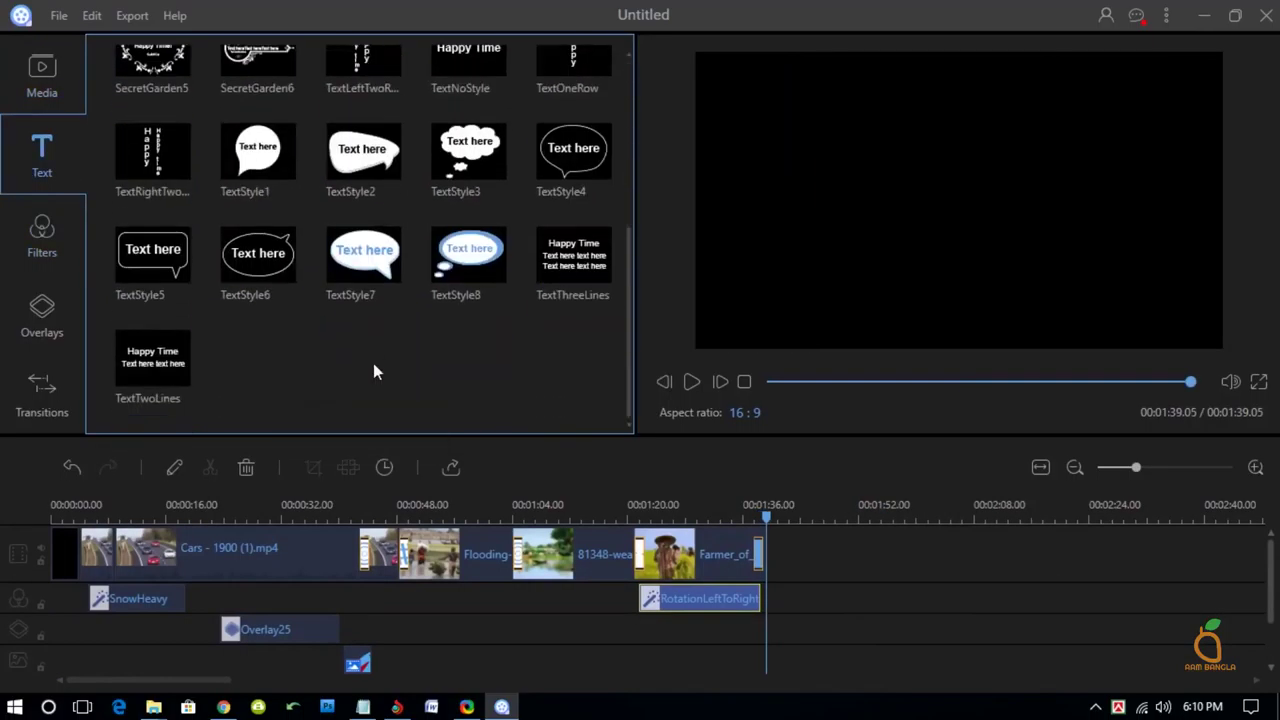
Step: Drop the TextNoStyle 'Happy Time' title onto the text track right after the last clip, near 1:39
scroll(375, 372, up, 2)
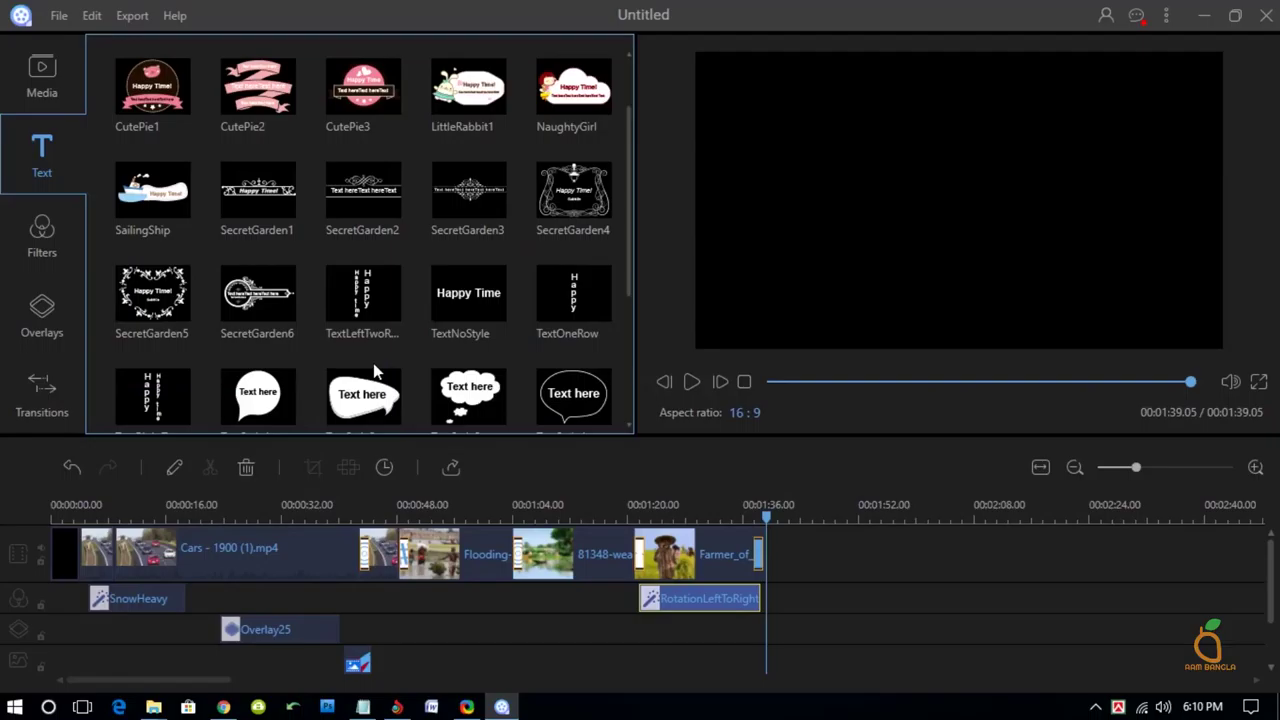
click(485, 314)
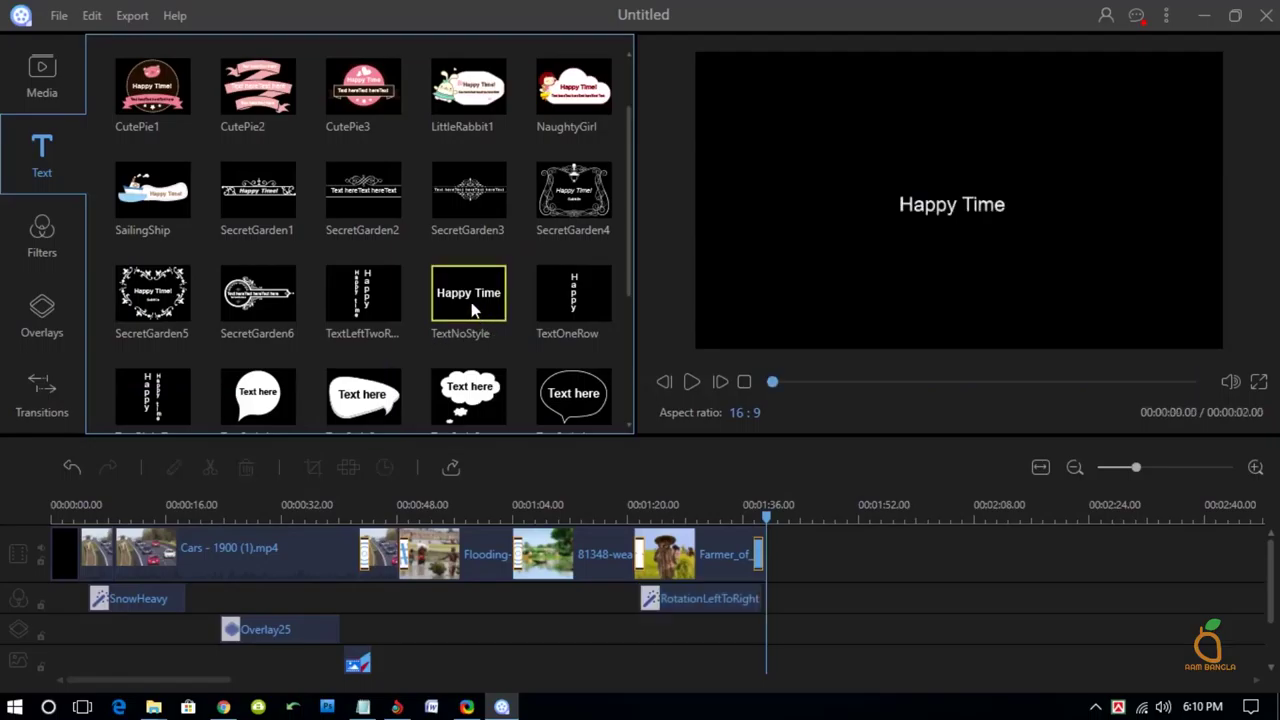
drag(471, 302, 783, 628)
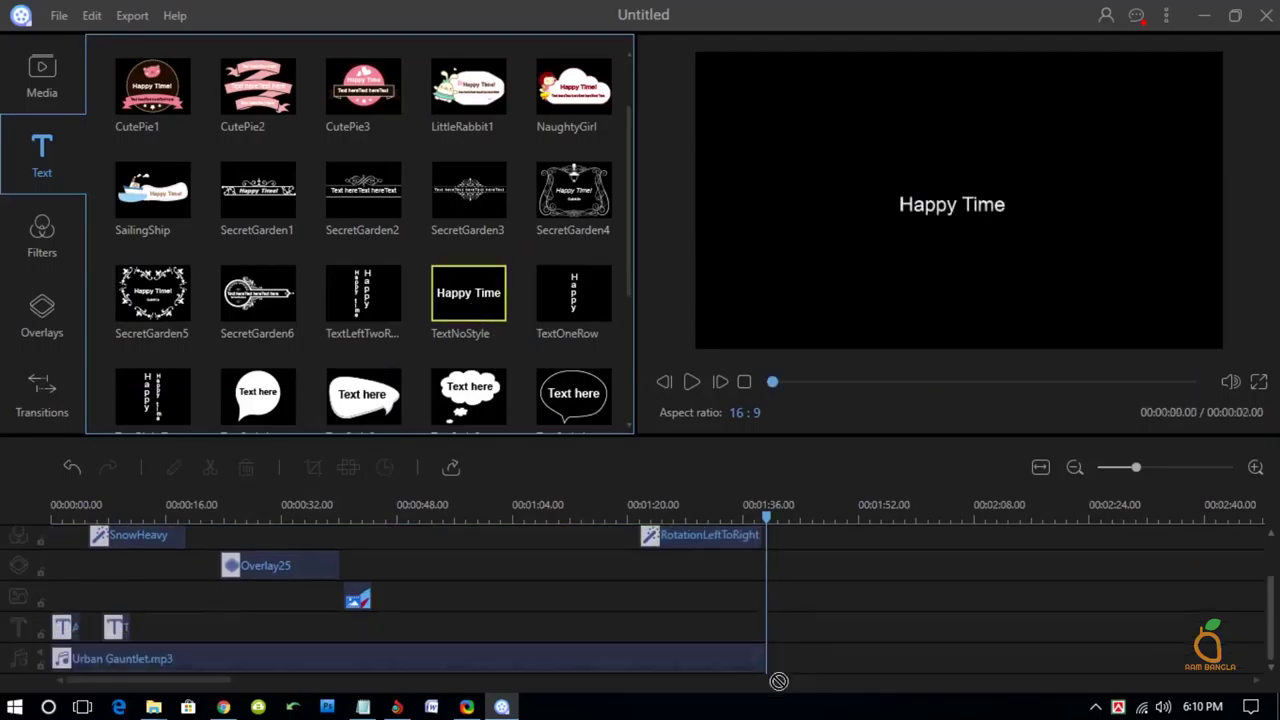
drag(768, 628, 770, 630)
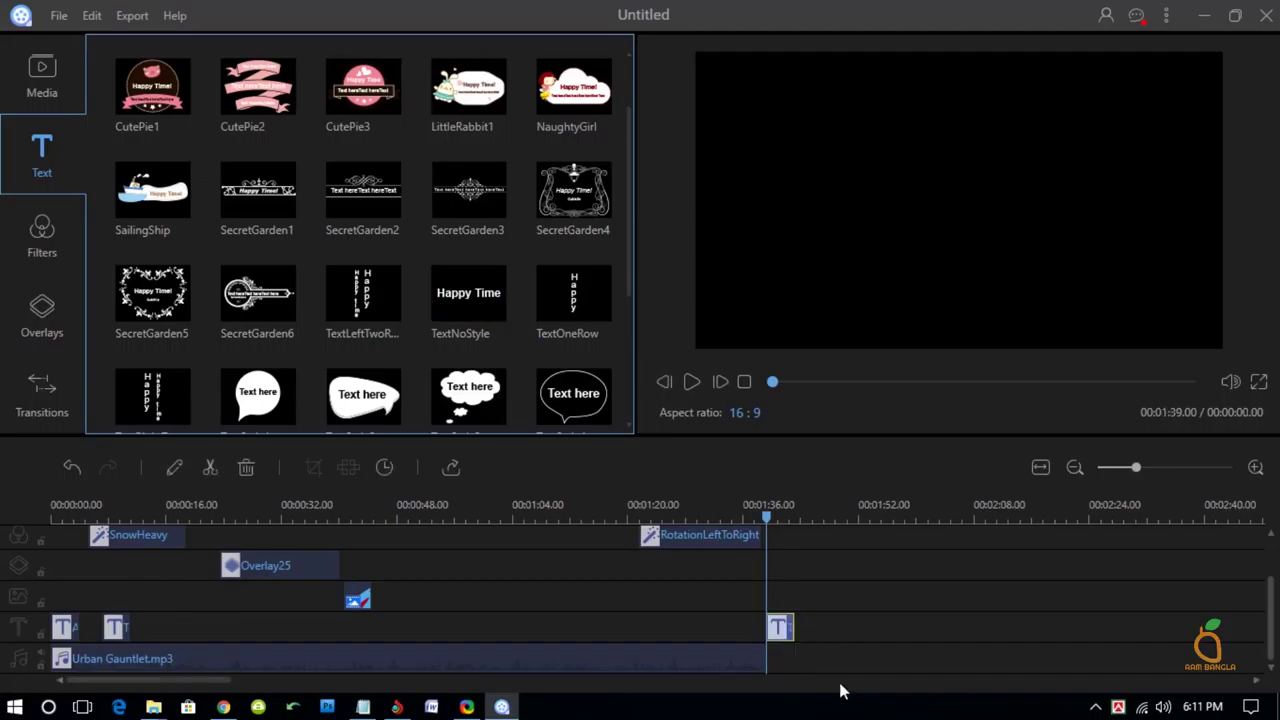
double_click(778, 627)
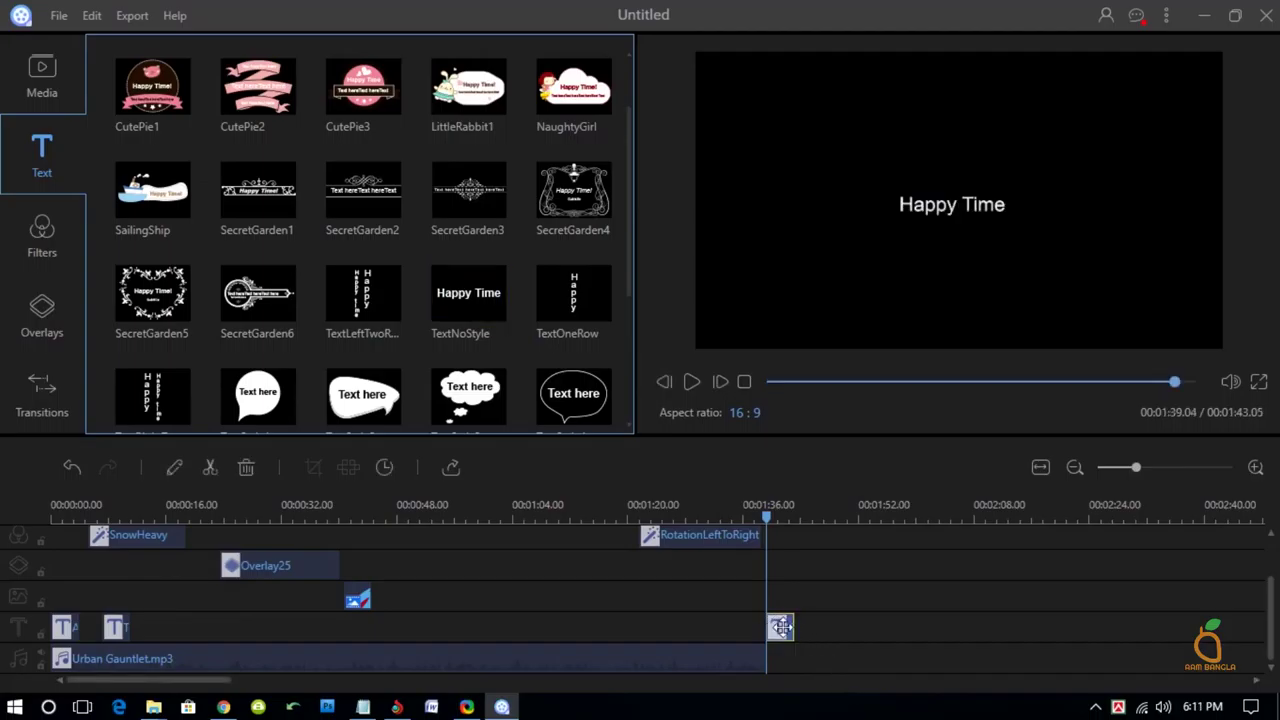
Step: Replace the placeholder 'Happy Time' title text with 'Thanks for Watching!'
triple_click(994, 222)
text(Thanka)
key(BackSpace)
text(s for Watching)
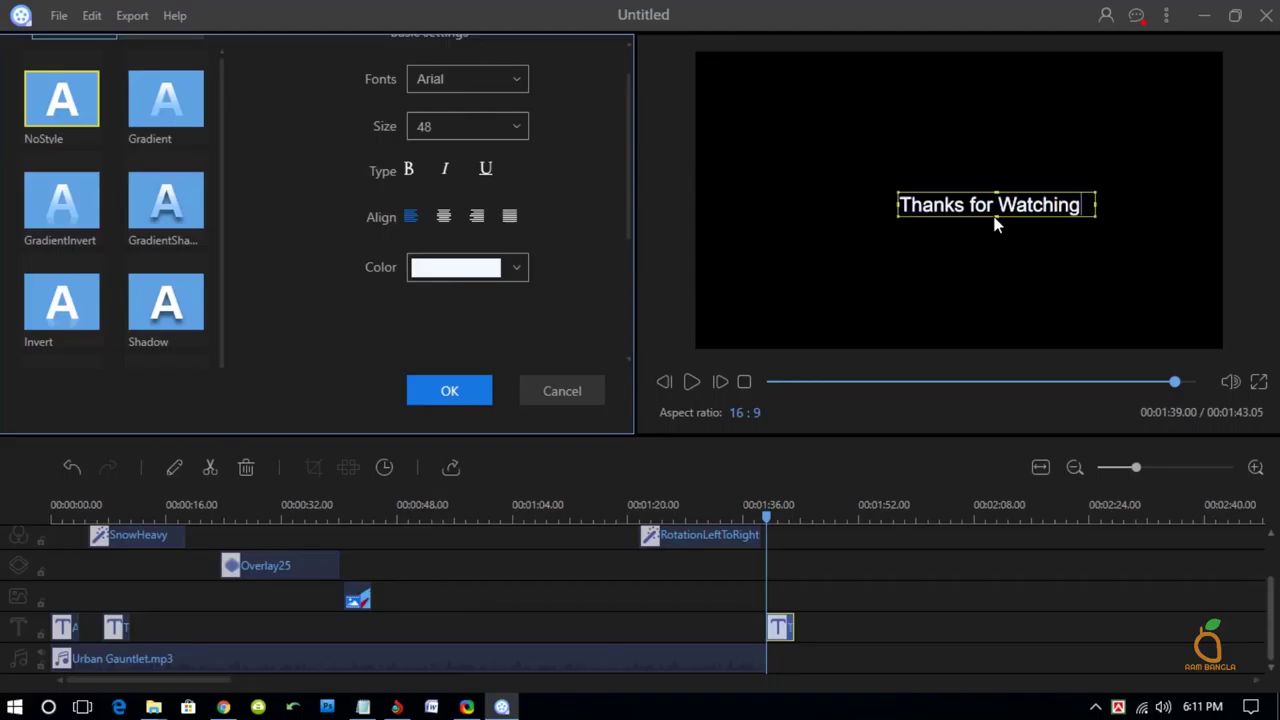
text(!)
Step: Enlarge the 'Thanks for Watching!' title lettering
drag(1101, 218, 1171, 266)
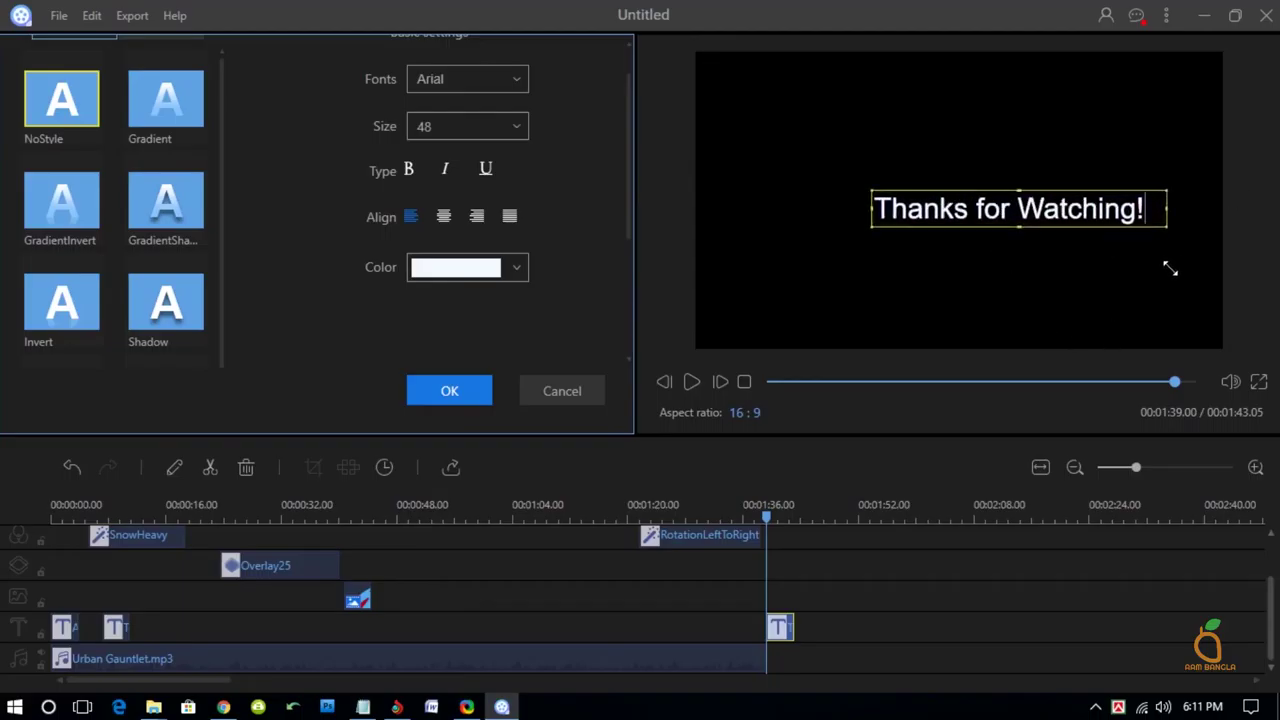
drag(1092, 210, 1022, 210)
click(1062, 210)
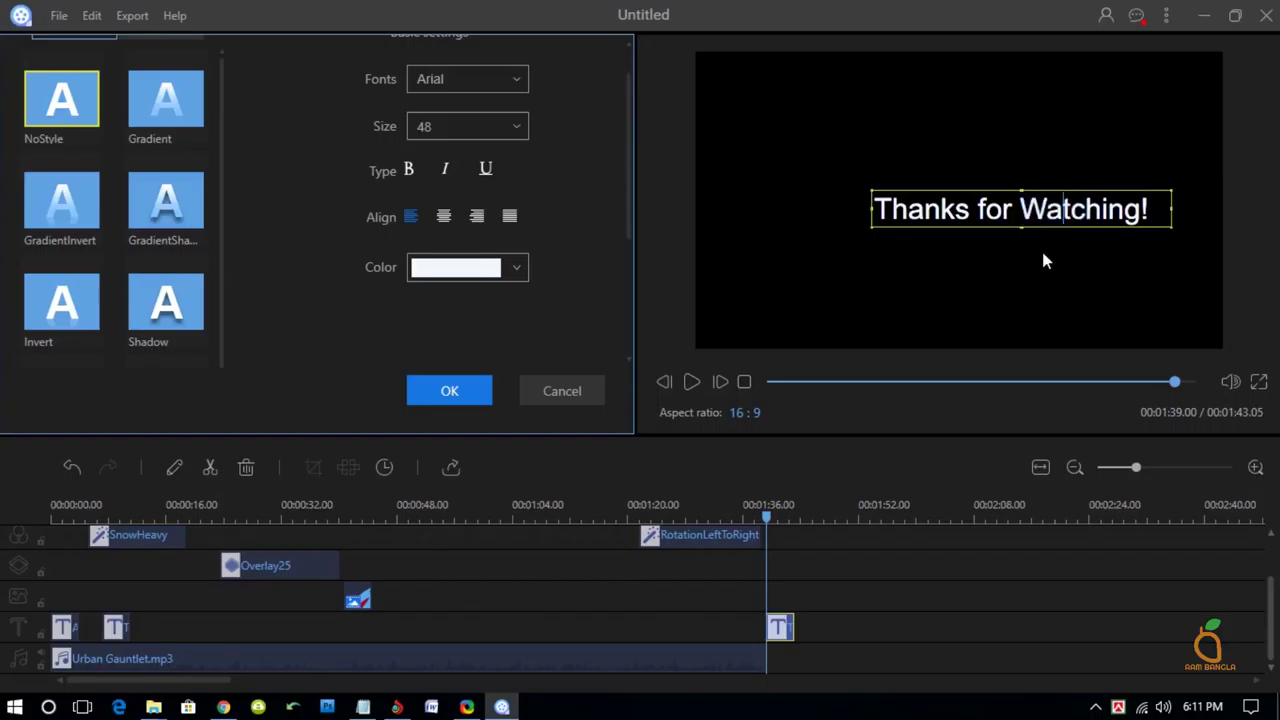
Step: Change the title's text colour to gold
click(467, 267)
scroll(466, 378, down, 3)
scroll(449, 384, down, 3)
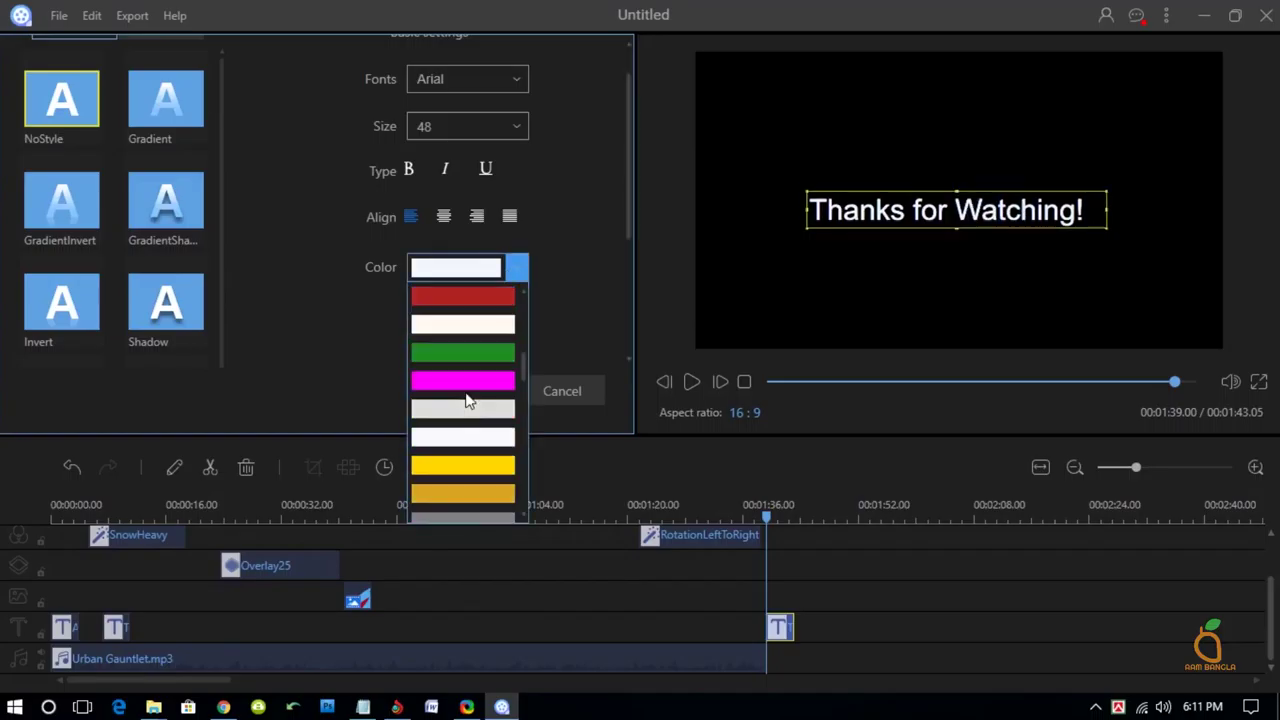
click(465, 493)
click(776, 274)
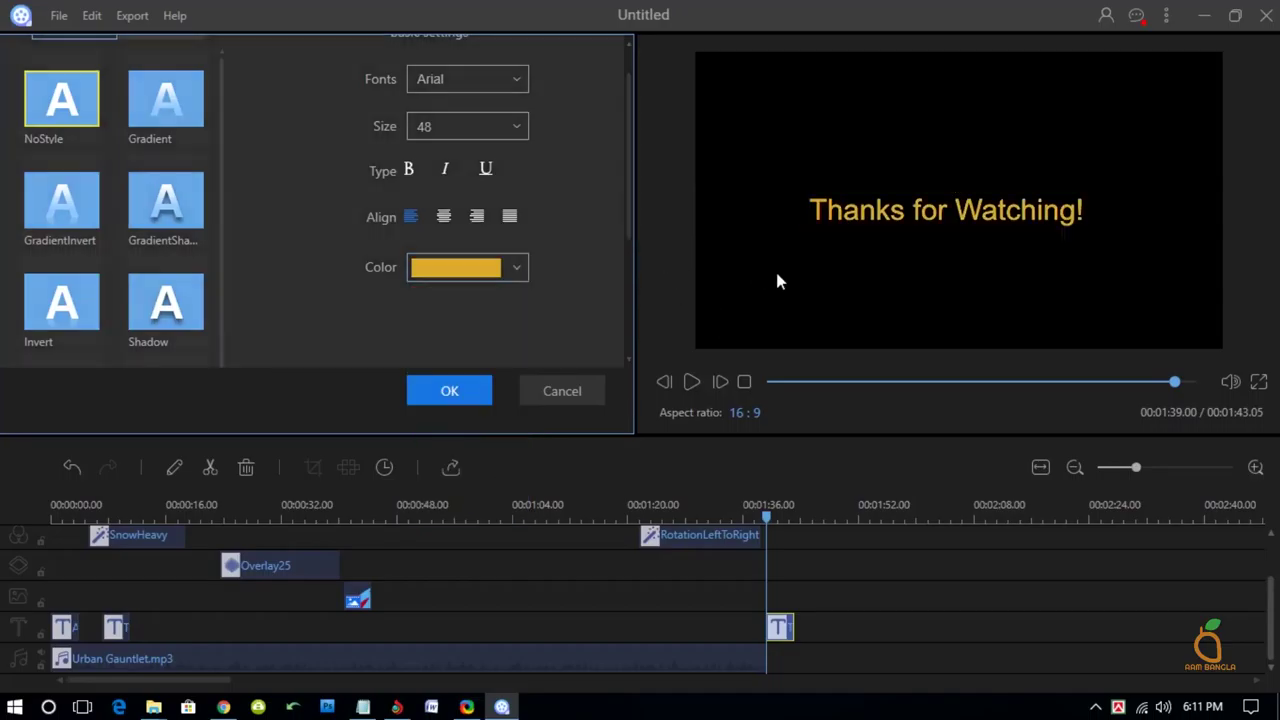
Step: Nudge the title slightly up and to the right in the preview
click(878, 217)
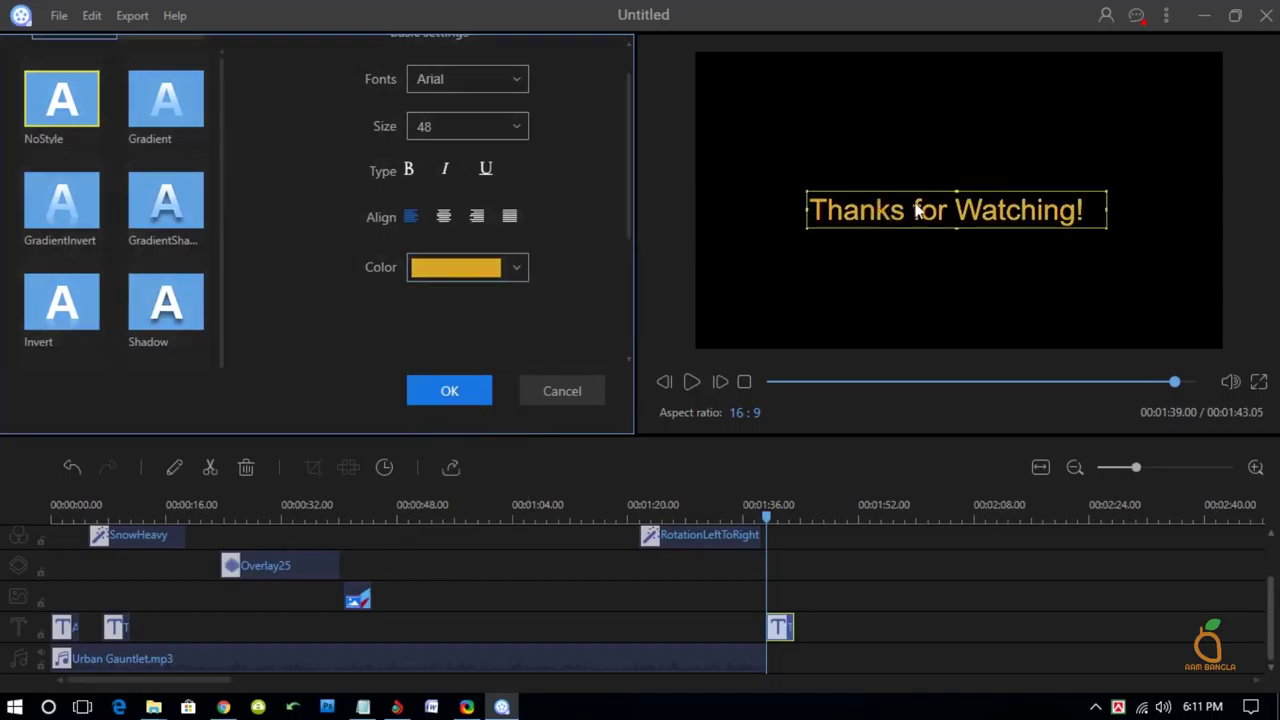
drag(917, 196, 928, 188)
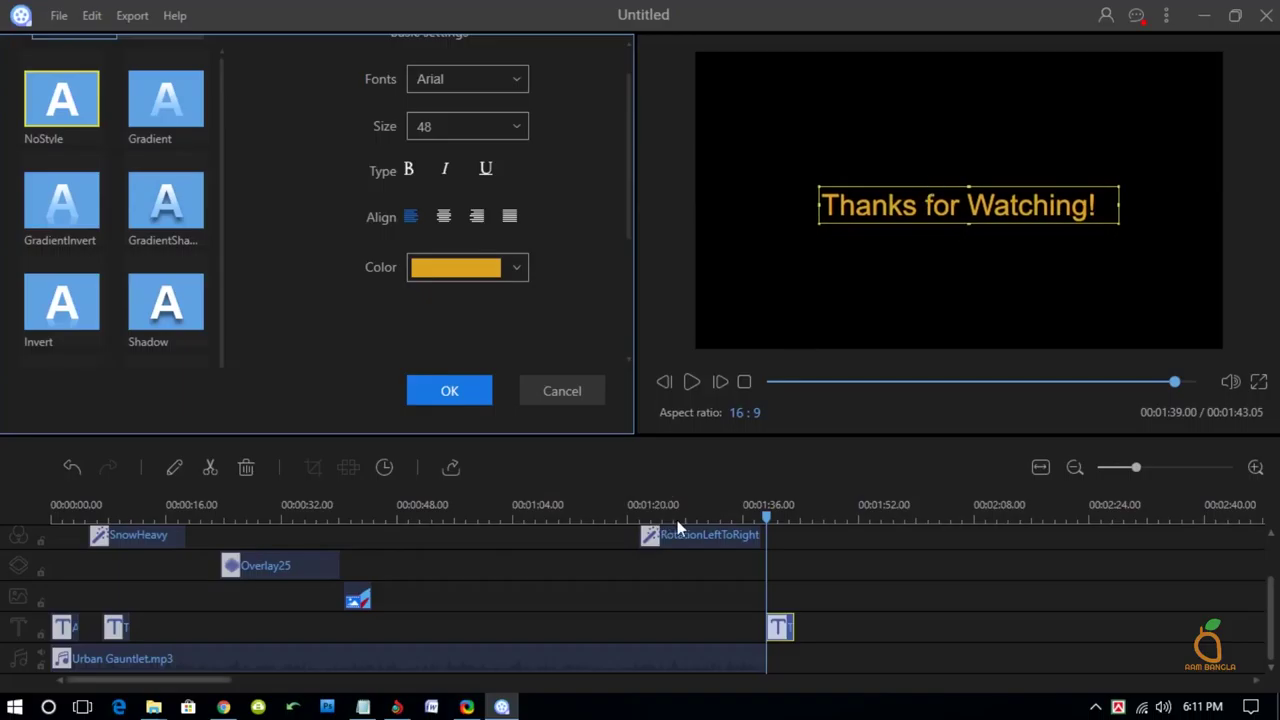
scroll(380, 130, up, 1)
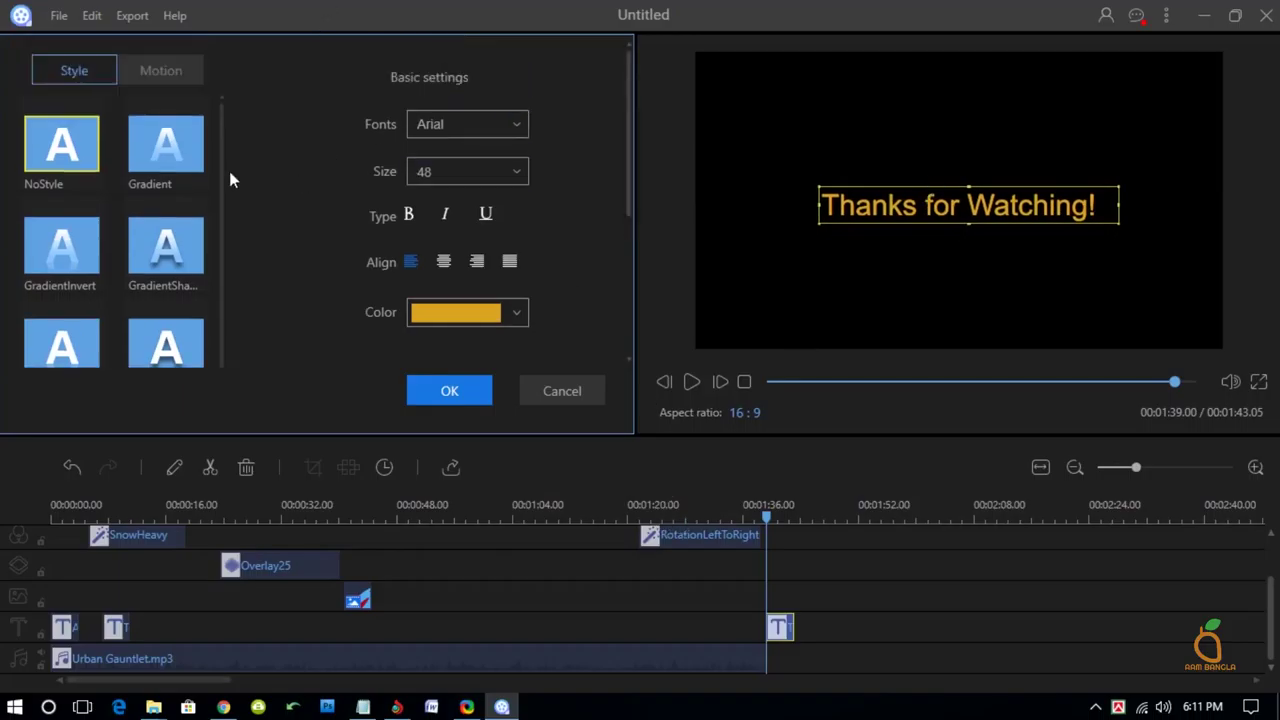
Step: Apply the ZoomOut motion preset to the 'Thanks for Watching!' title
click(165, 62)
scroll(165, 330, down, 2)
scroll(160, 330, down, 2)
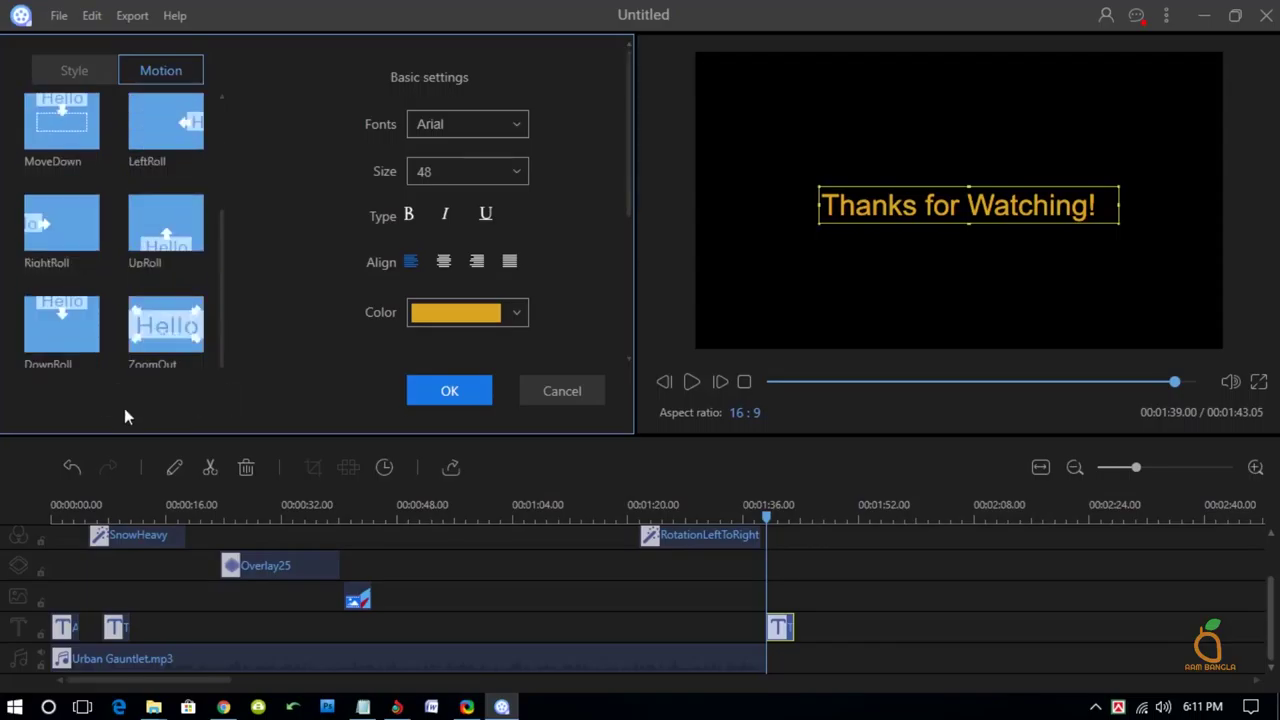
click(153, 329)
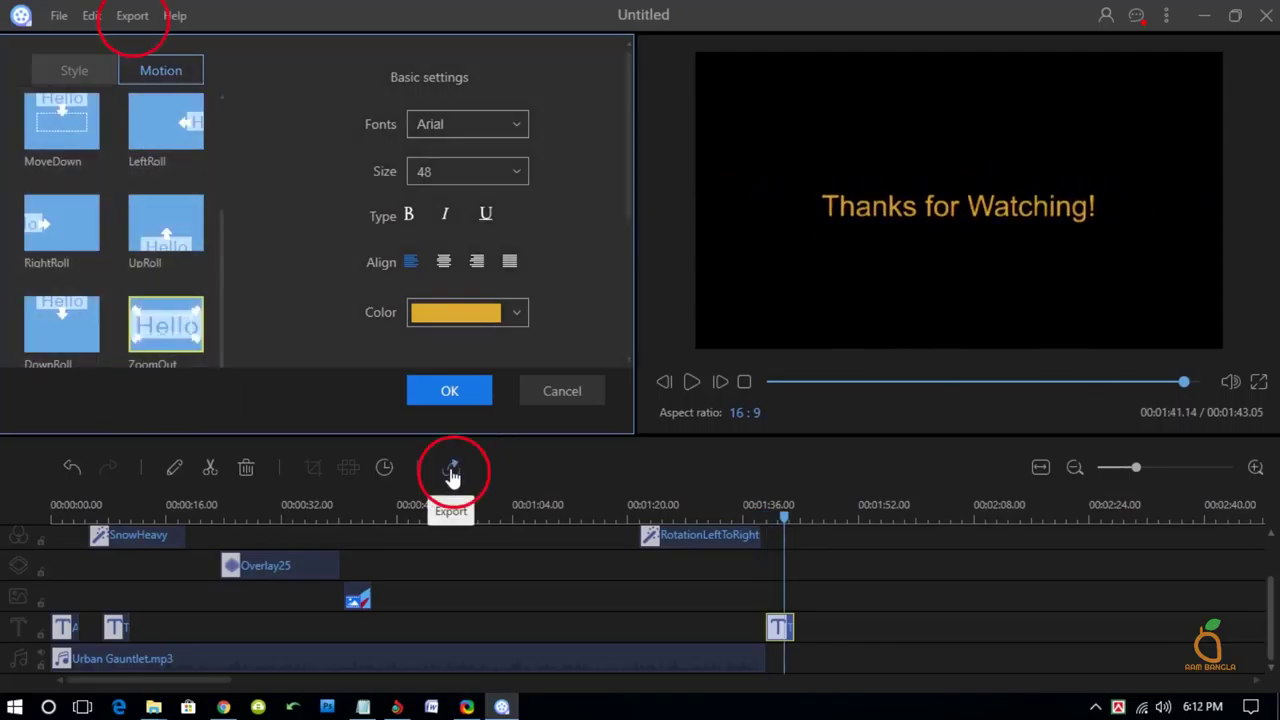
click(130, 16)
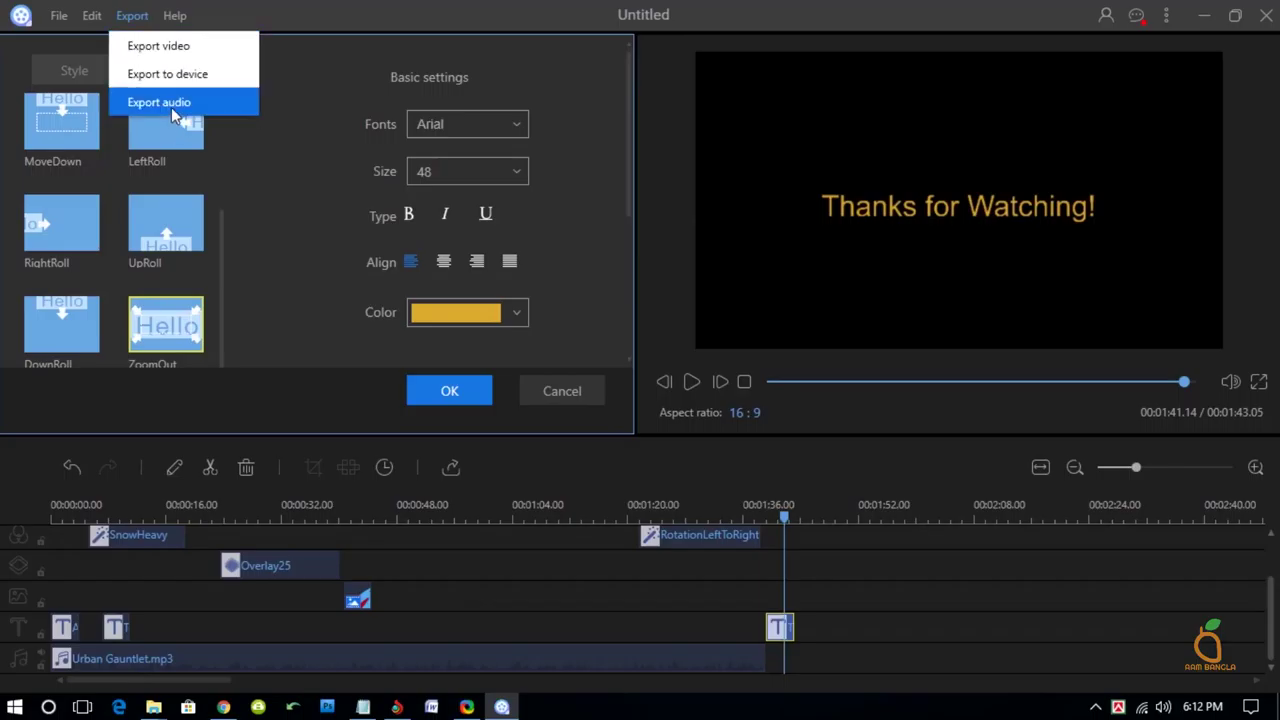
Step: Choose Export video to bring up the MP4 export window at 1280 x 720
click(152, 57)
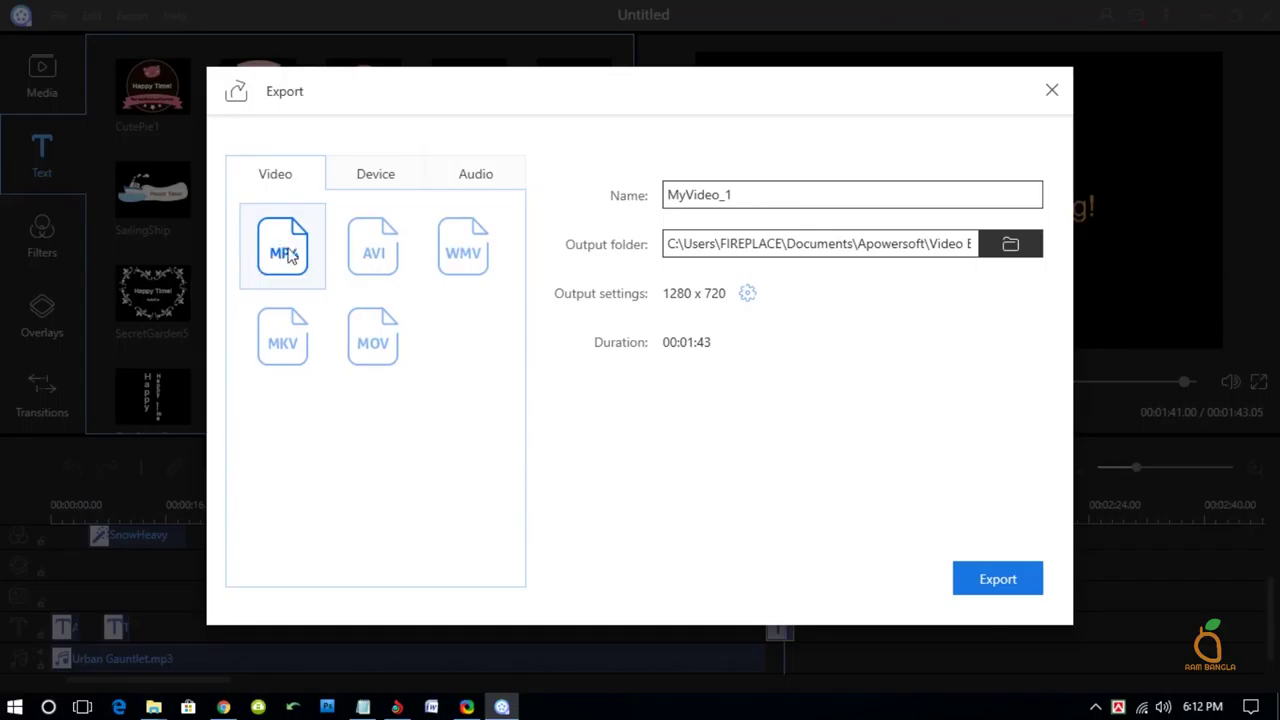
Step: Set the export output folder to Desktop and bring up the detailed output settings
drag(790, 197, 626, 197)
text(Tutorial 1)
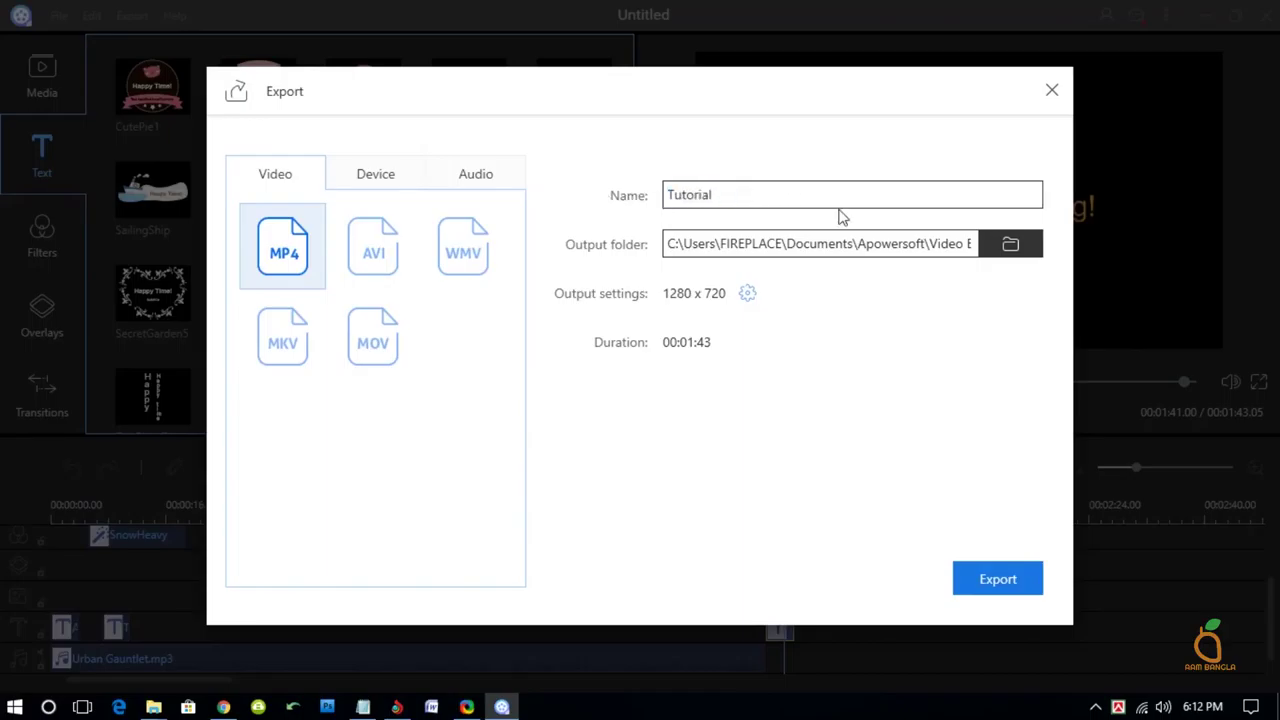
click(1008, 245)
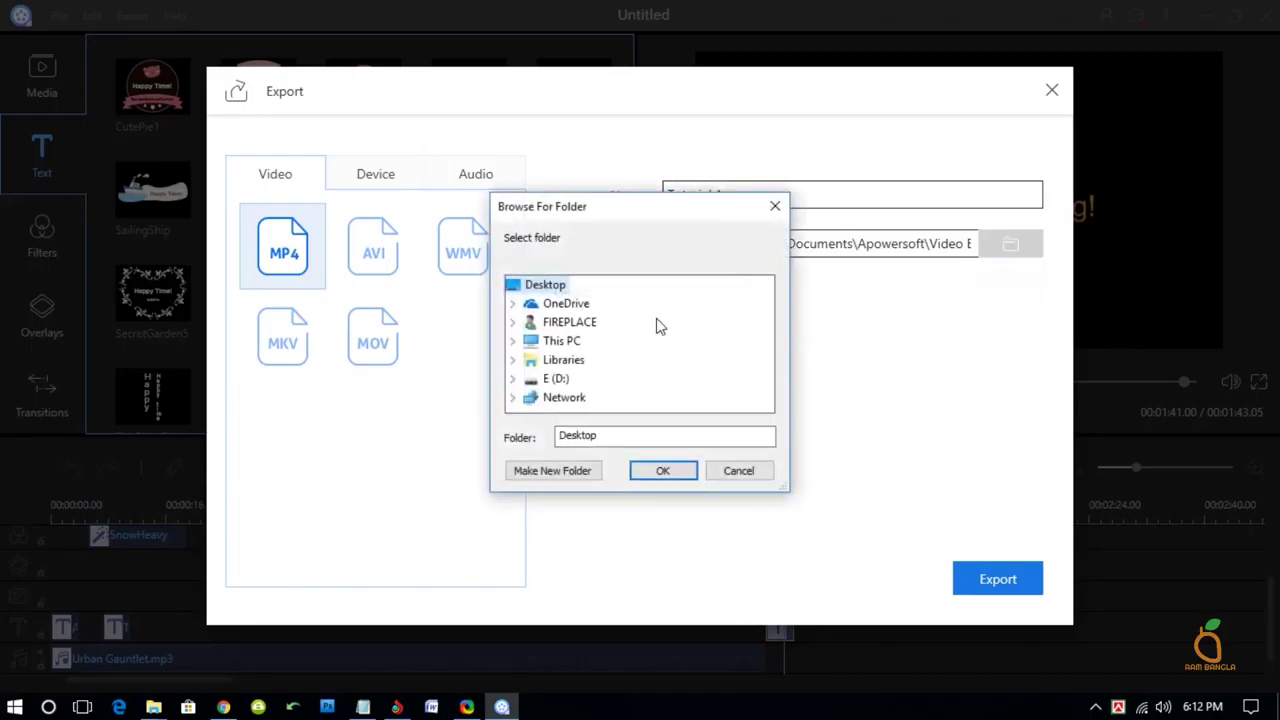
click(655, 471)
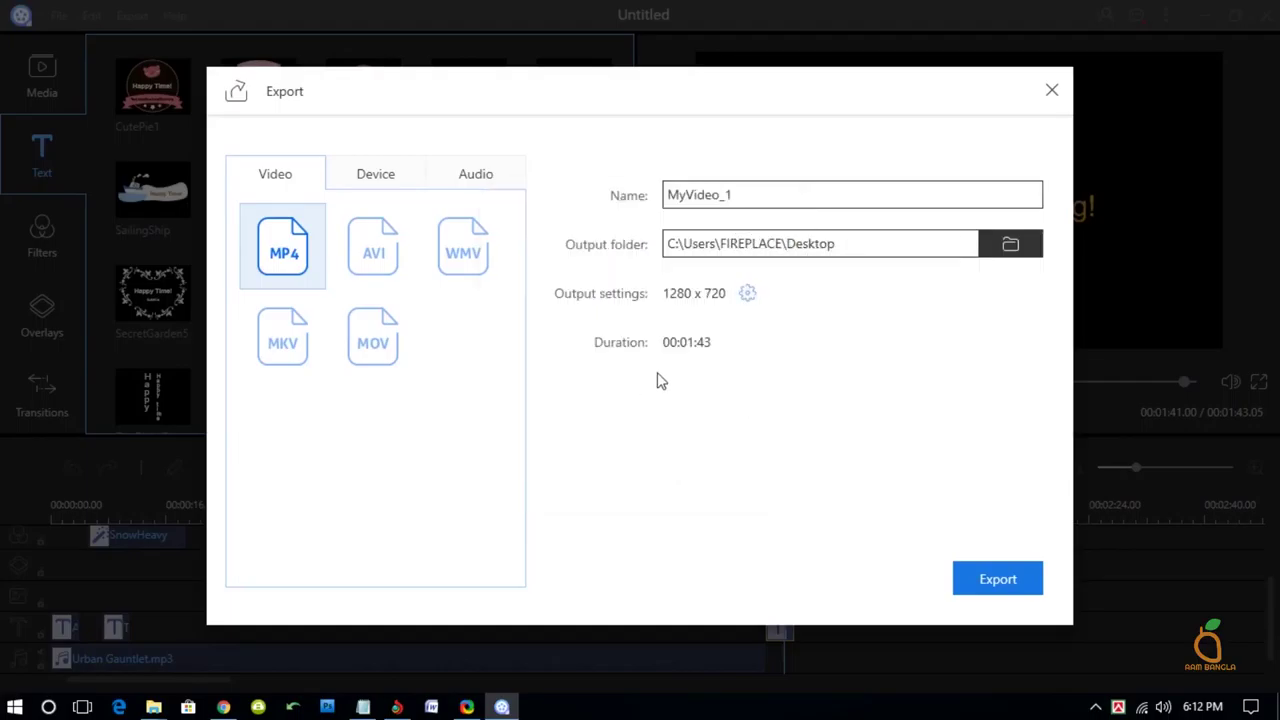
click(748, 295)
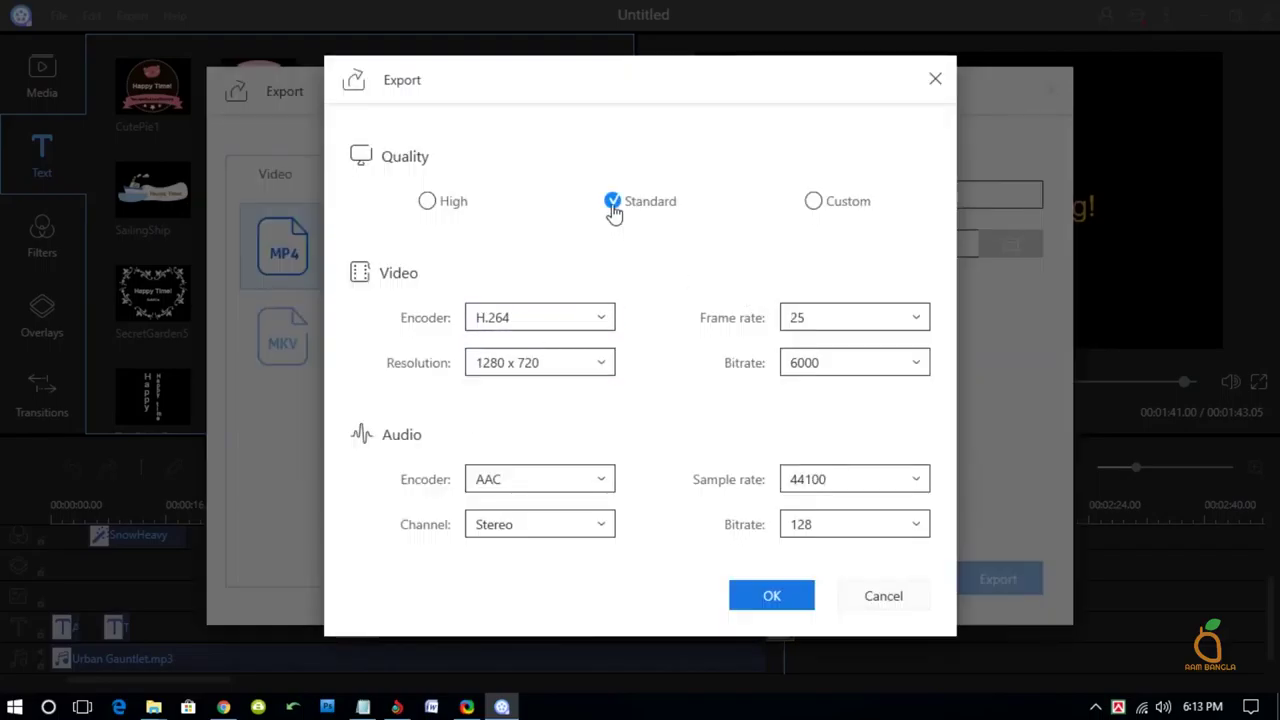
Step: Set the export quality preset to High
click(428, 205)
click(612, 205)
click(814, 203)
click(427, 203)
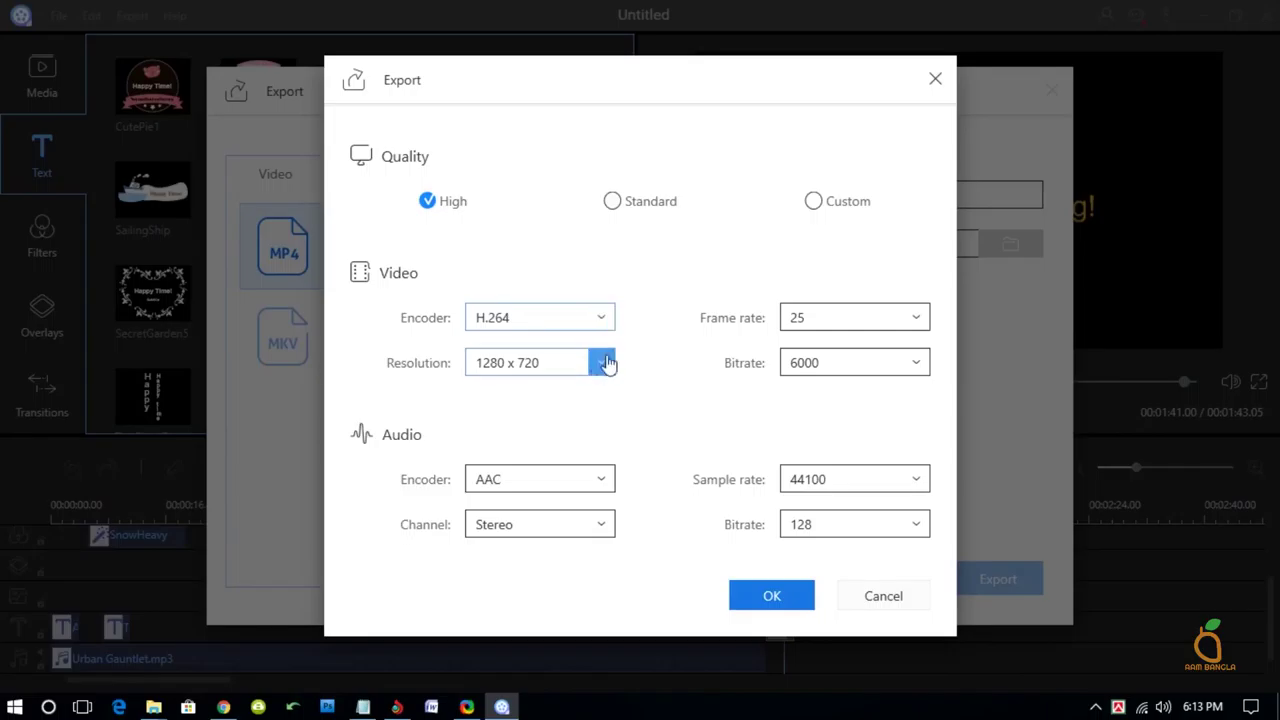
Step: Keep H.264 encoding and 1280 x 720 resolution after briefly trying 1920 x 1080
click(523, 306)
click(547, 346)
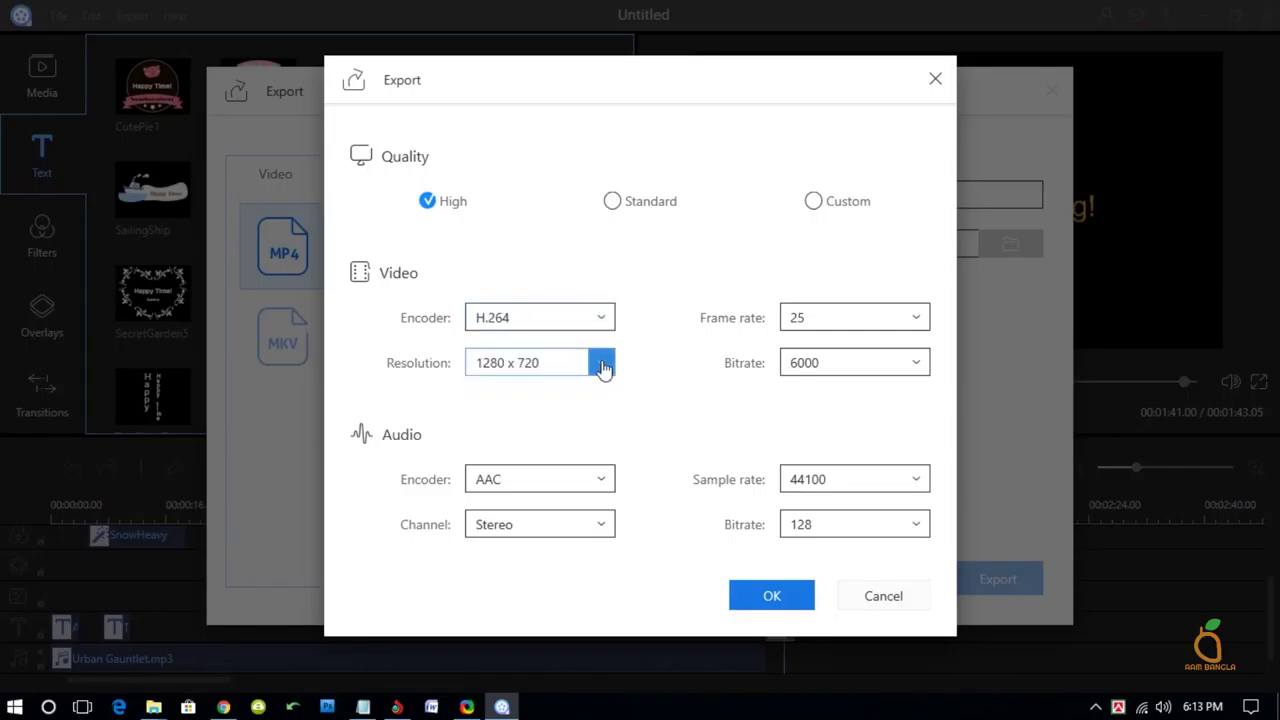
click(601, 362)
drag(610, 470, 609, 398)
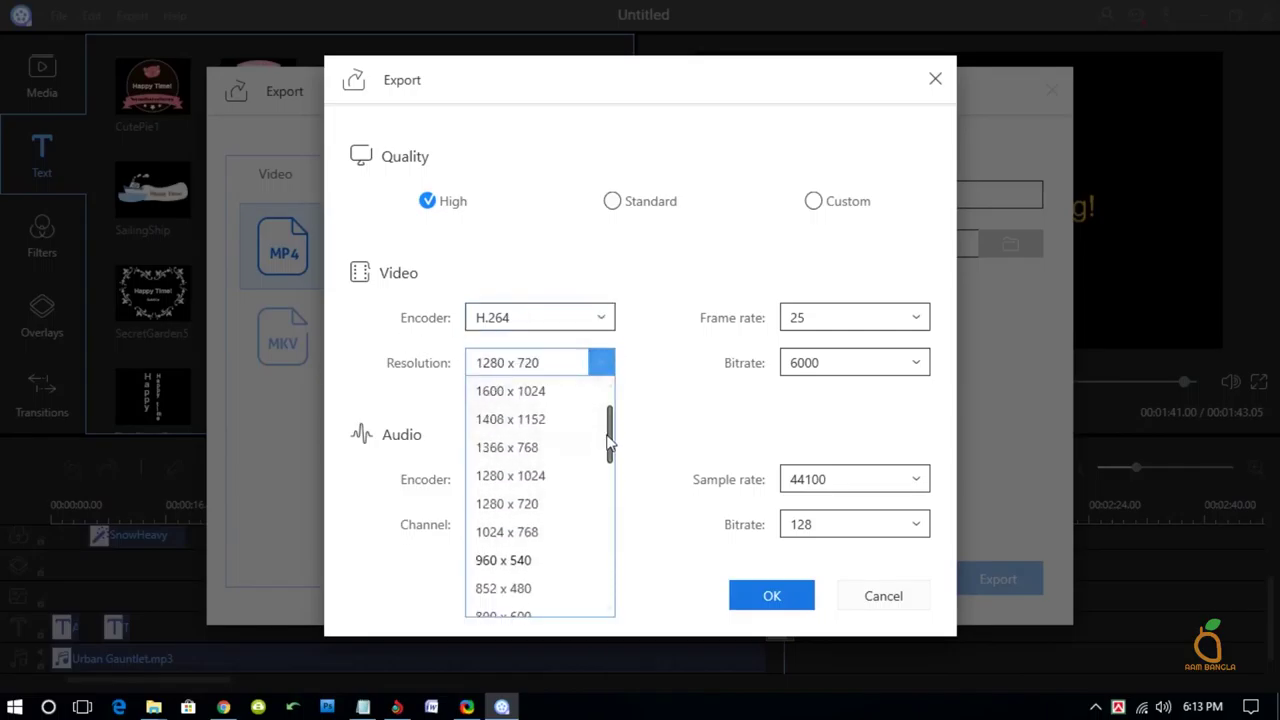
click(524, 396)
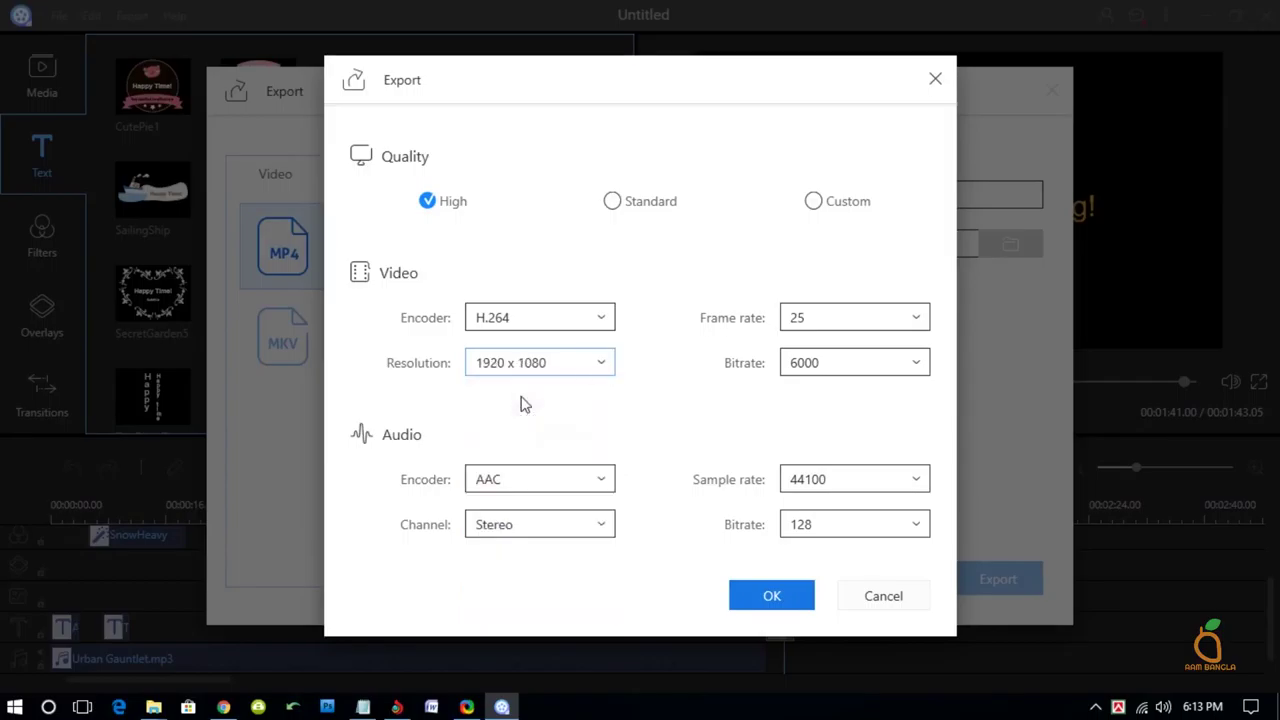
click(600, 366)
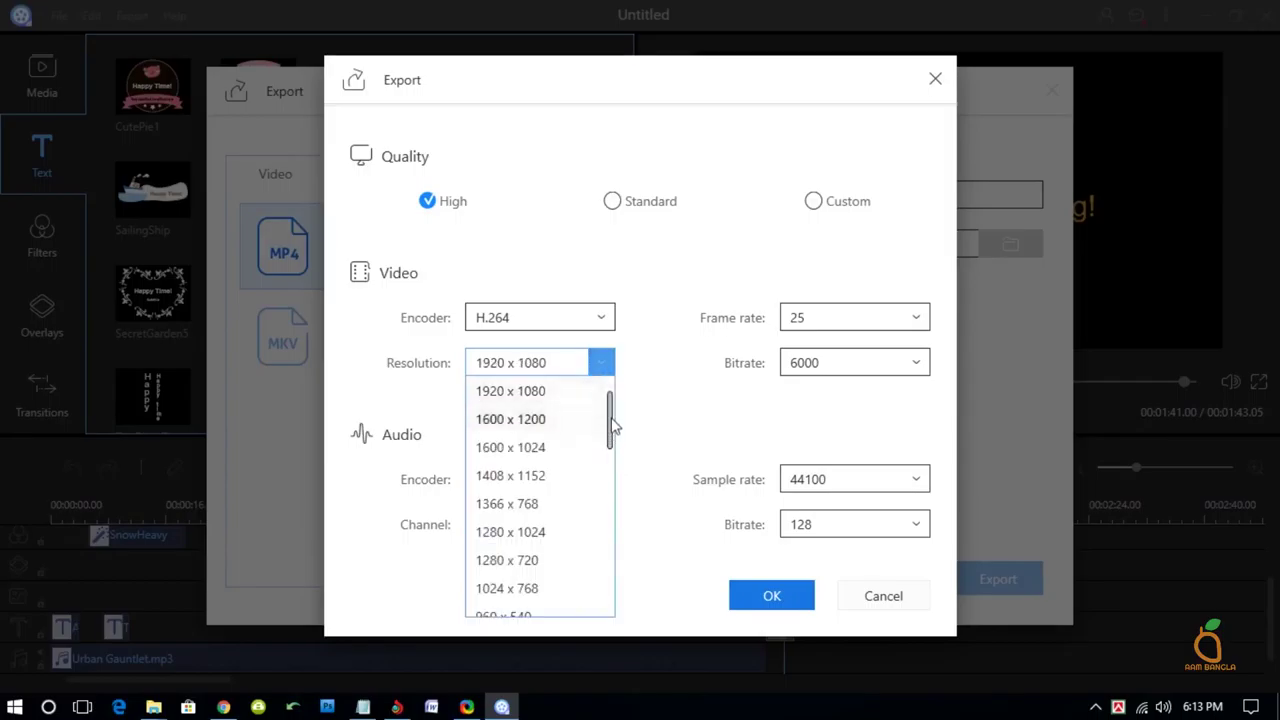
key(Escape)
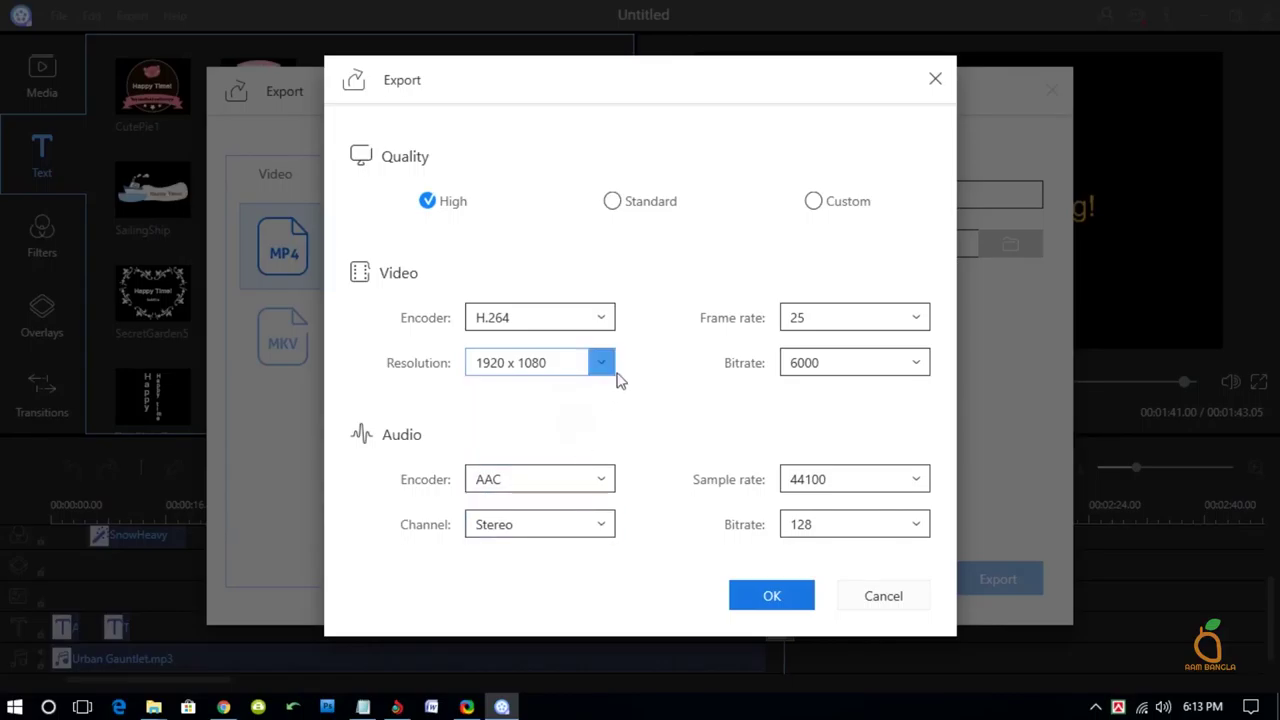
click(603, 364)
drag(612, 425, 617, 452)
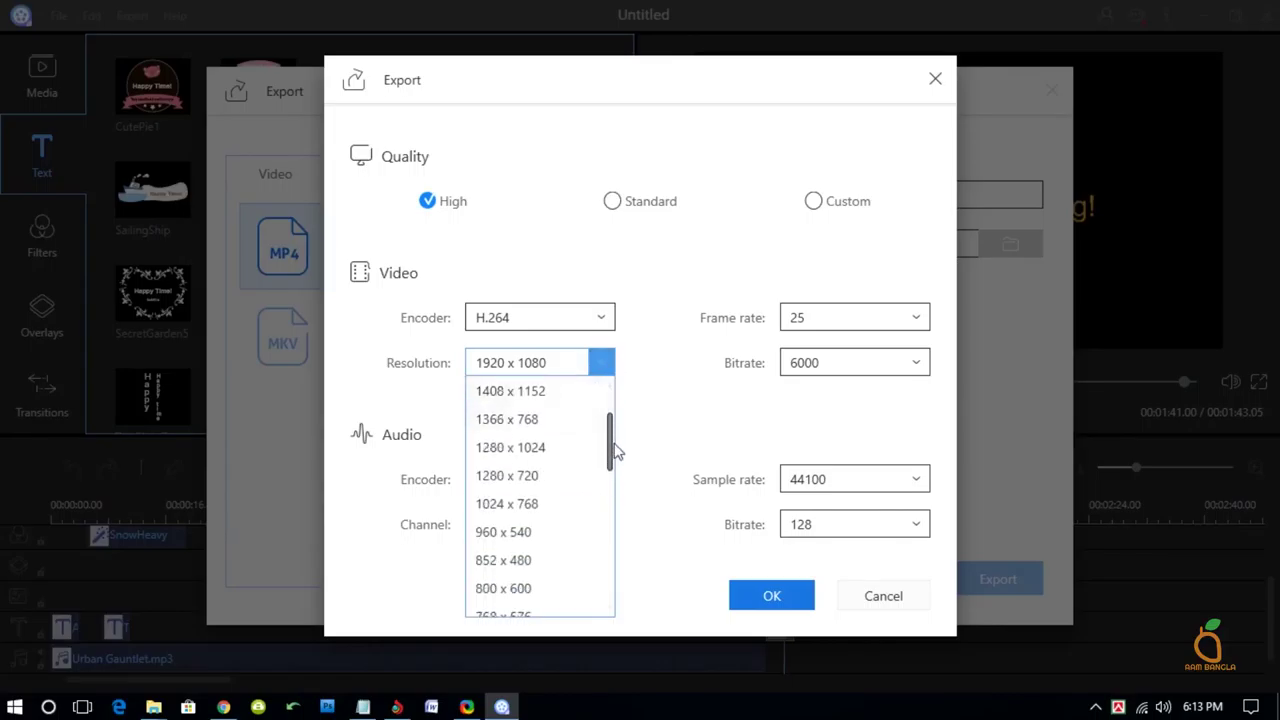
click(506, 477)
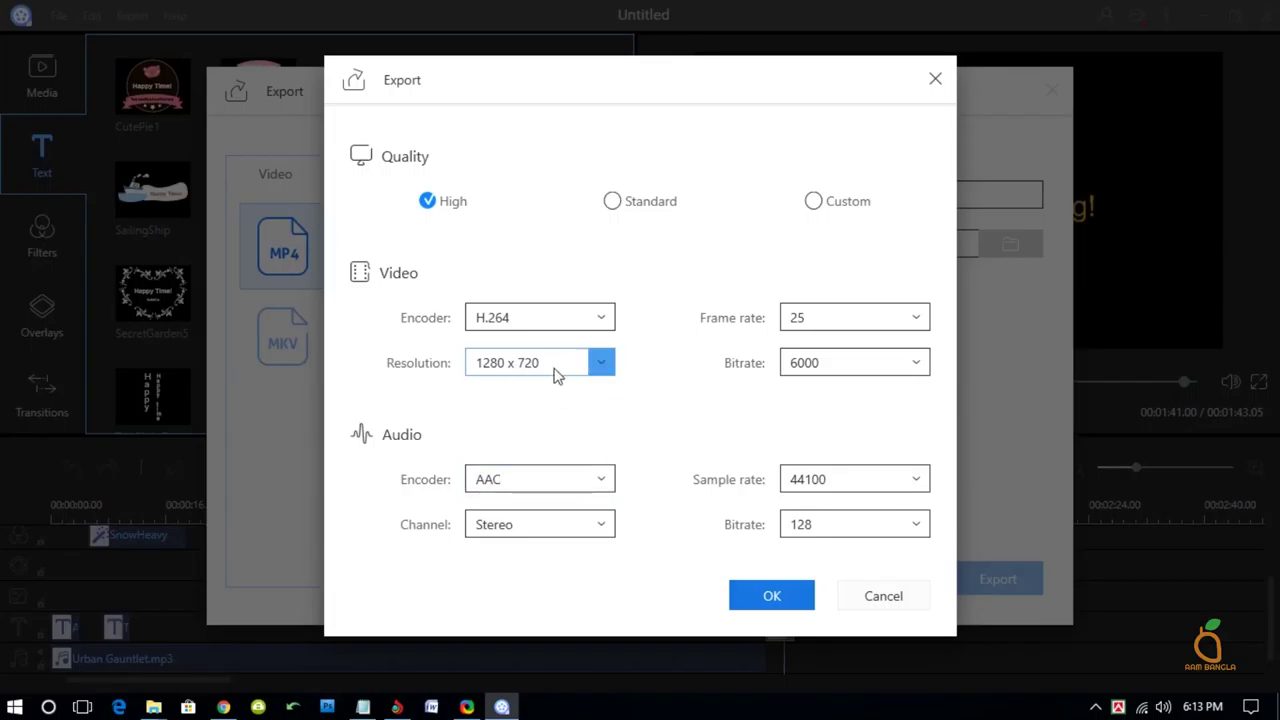
Step: Keep 25 fps and Stereo audio, then confirm the output settings
click(806, 324)
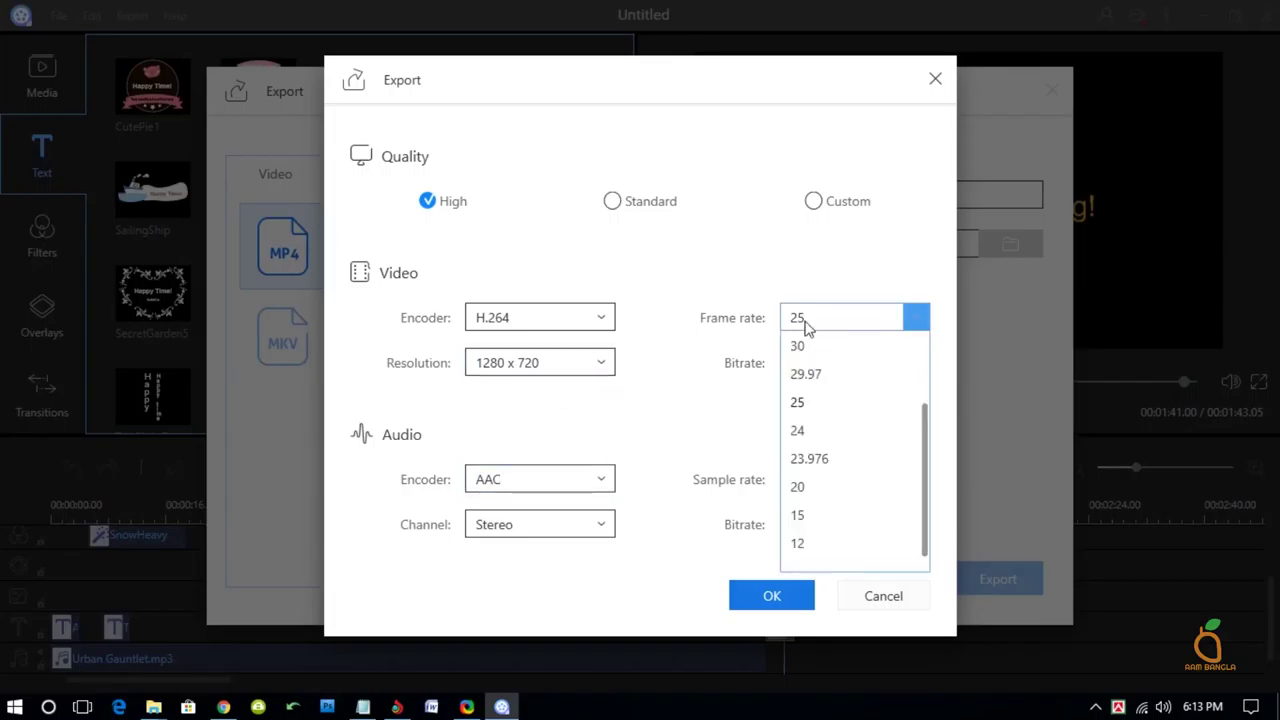
click(806, 324)
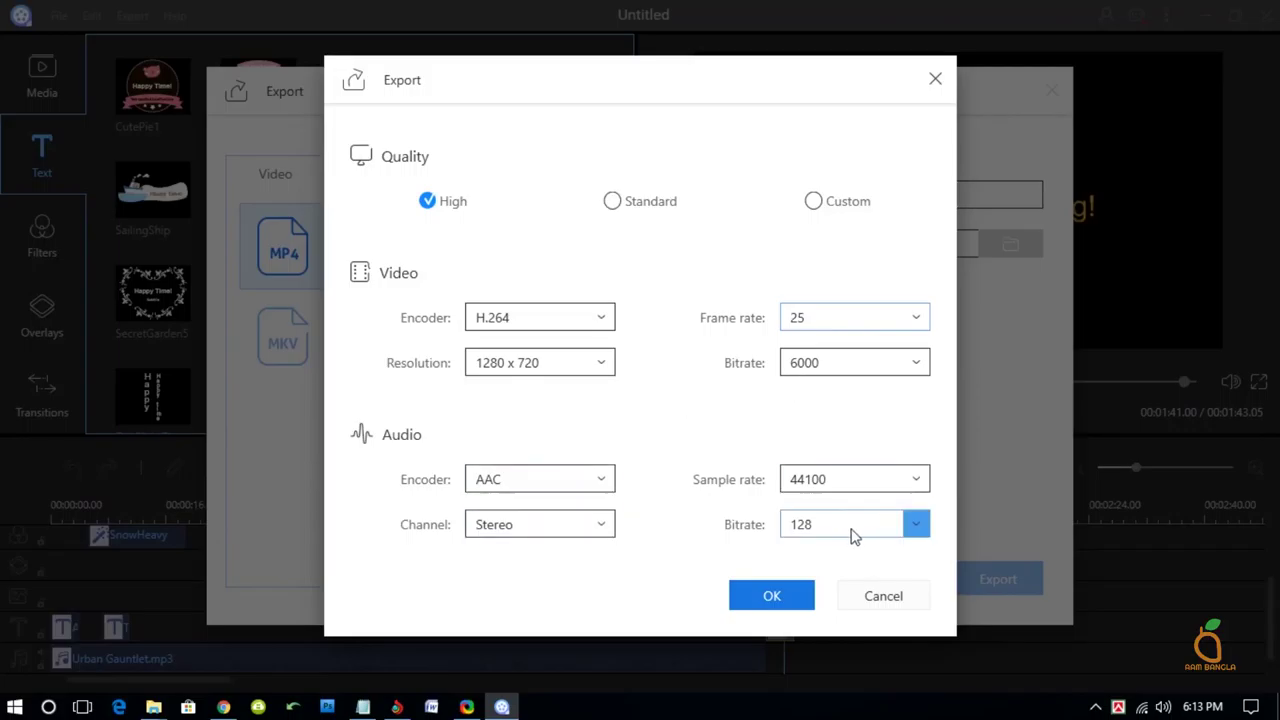
click(553, 537)
click(594, 537)
click(594, 537)
scroll(524, 322, up, 1)
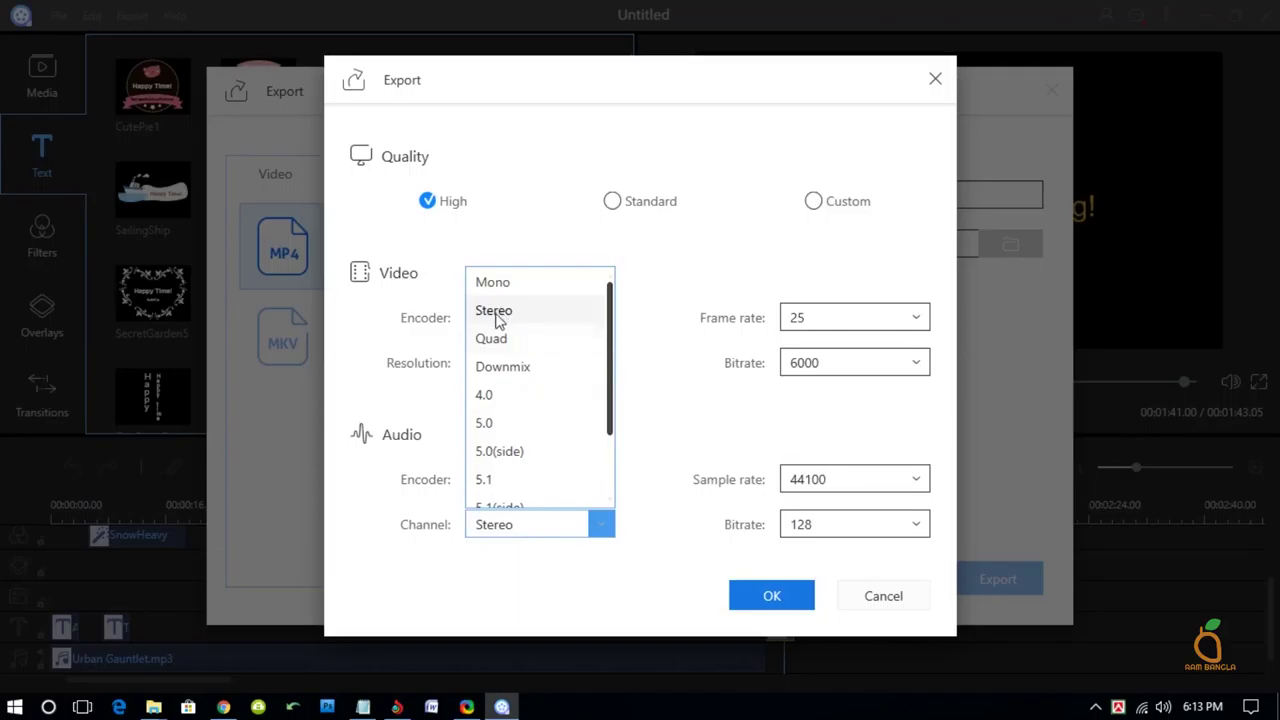
click(498, 312)
click(770, 596)
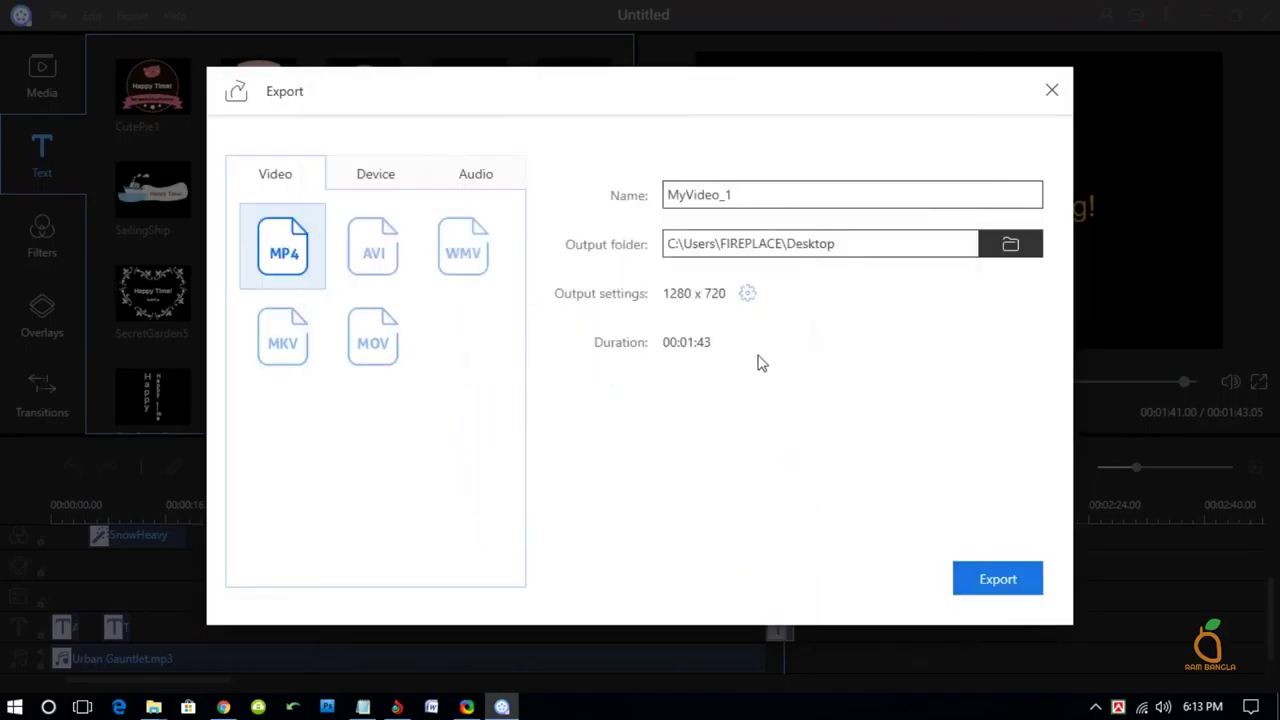
Step: Start rendering MyVideo_1.mp4 to the Desktop
click(977, 577)
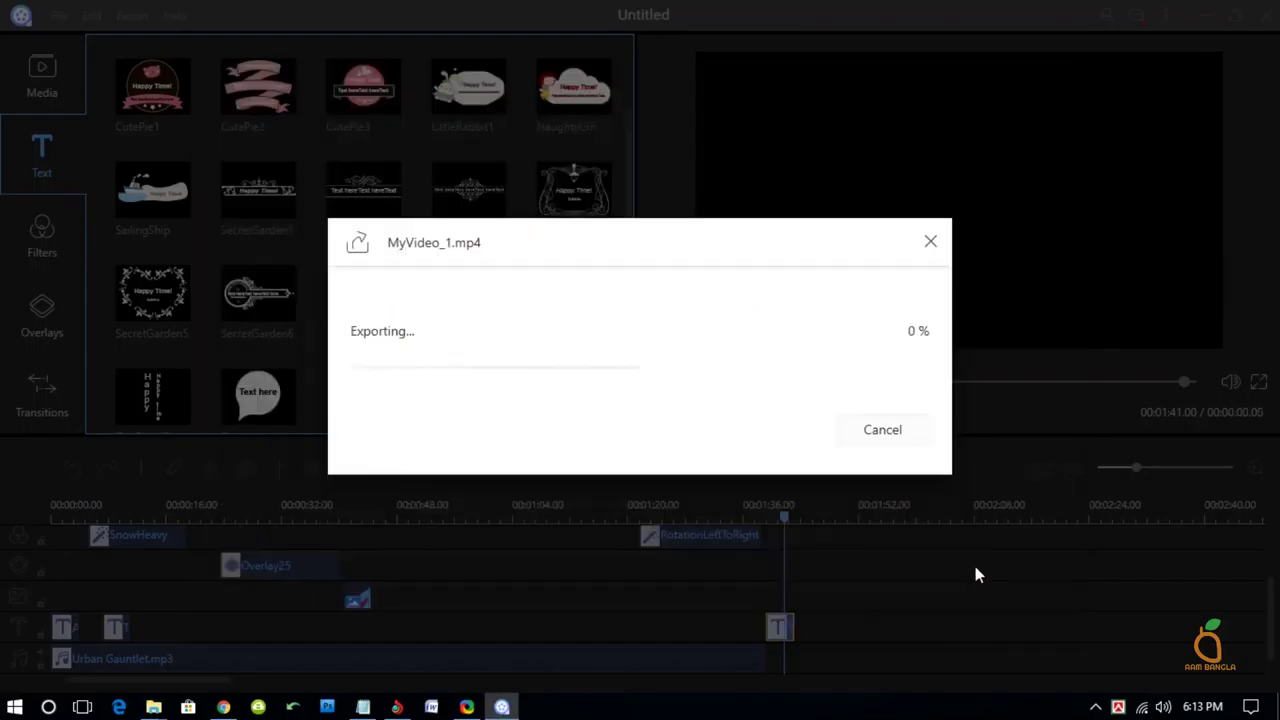